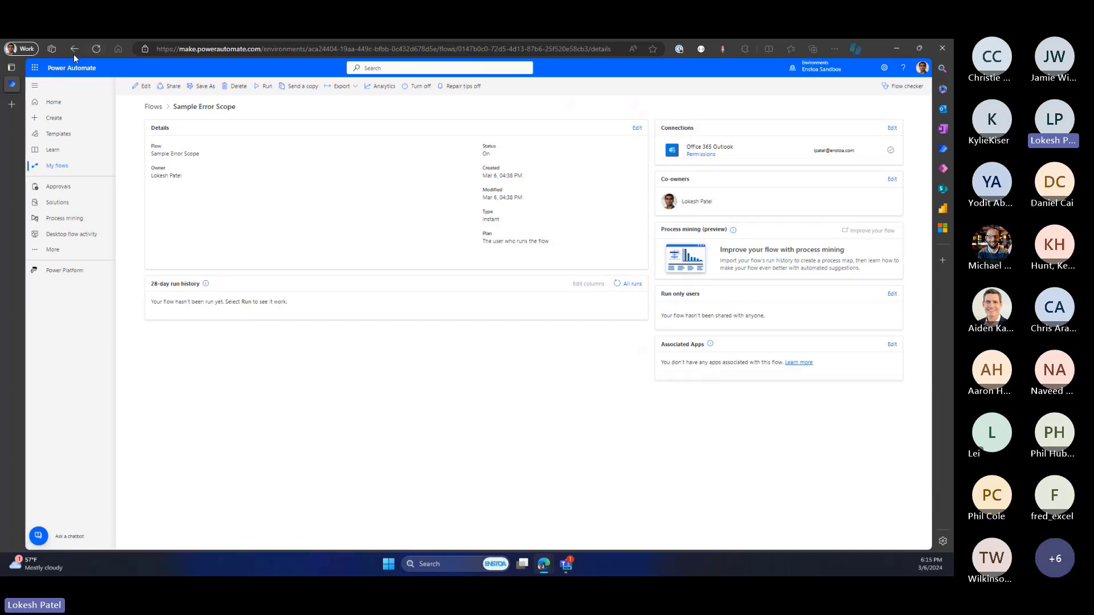
Open the details of the Sample Approval Flow from the list of cloud flows.
click(86, 167)
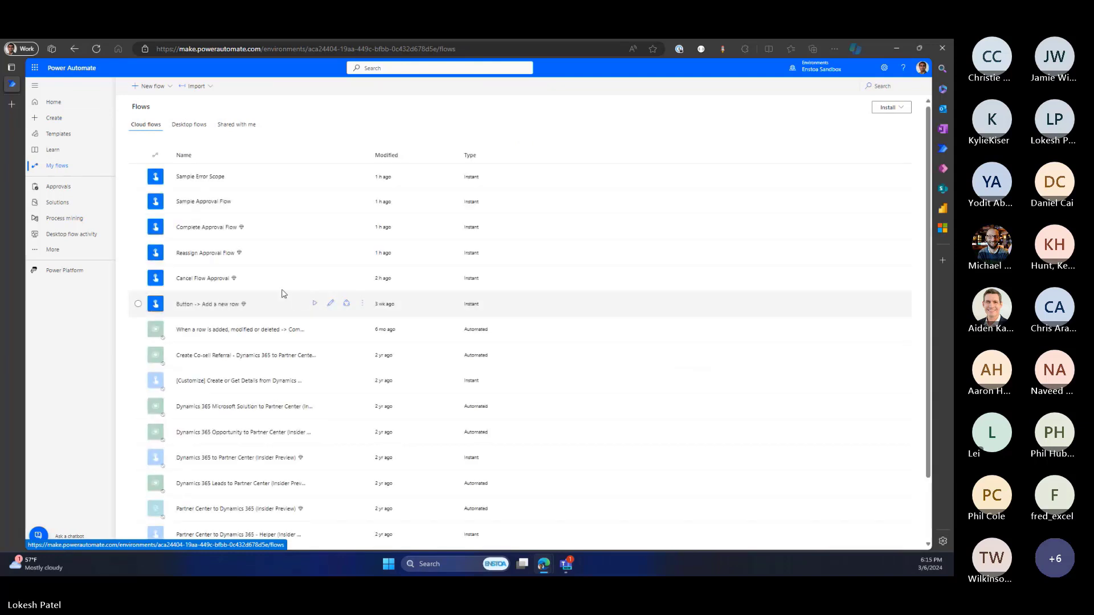
click(228, 202)
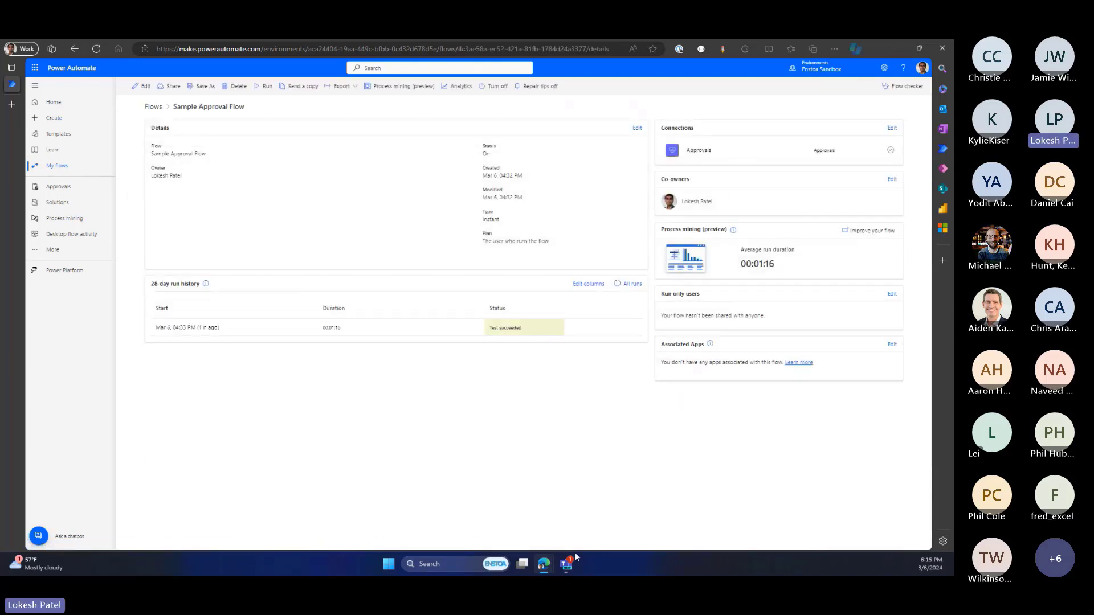
Switch to the Approvals app in Teams and start a basic approval request named "Fast and Furious".
mouse_move(573, 561)
click(507, 501)
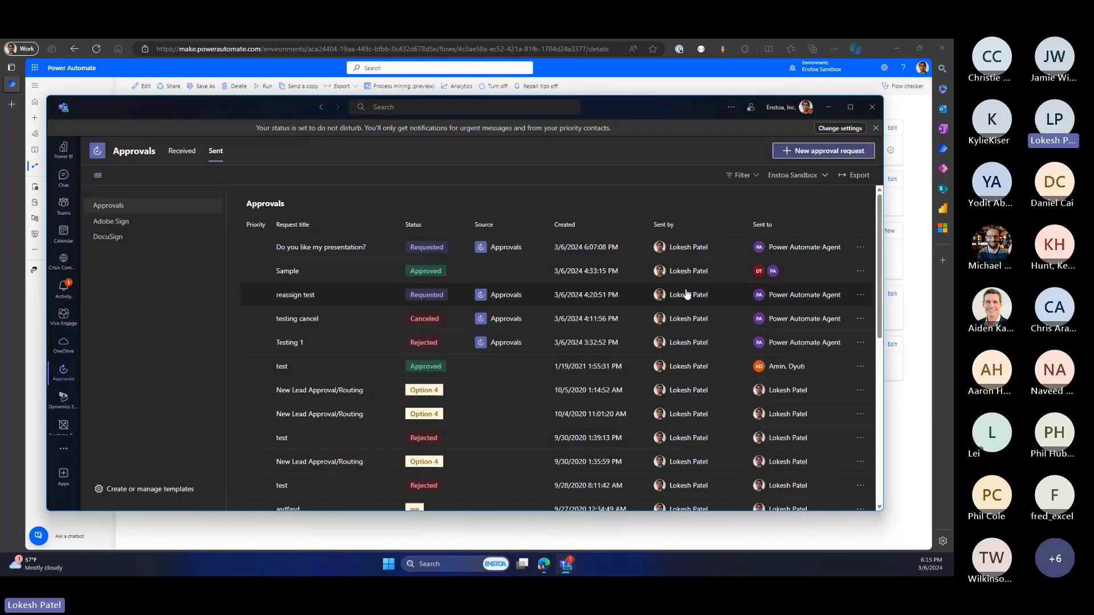
click(817, 152)
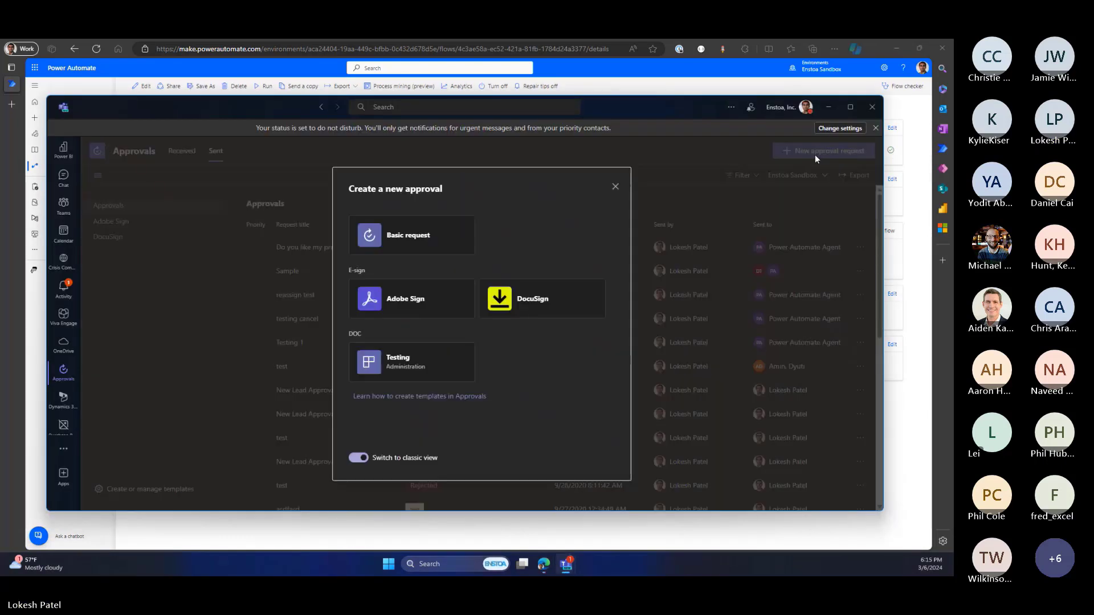
click(454, 237)
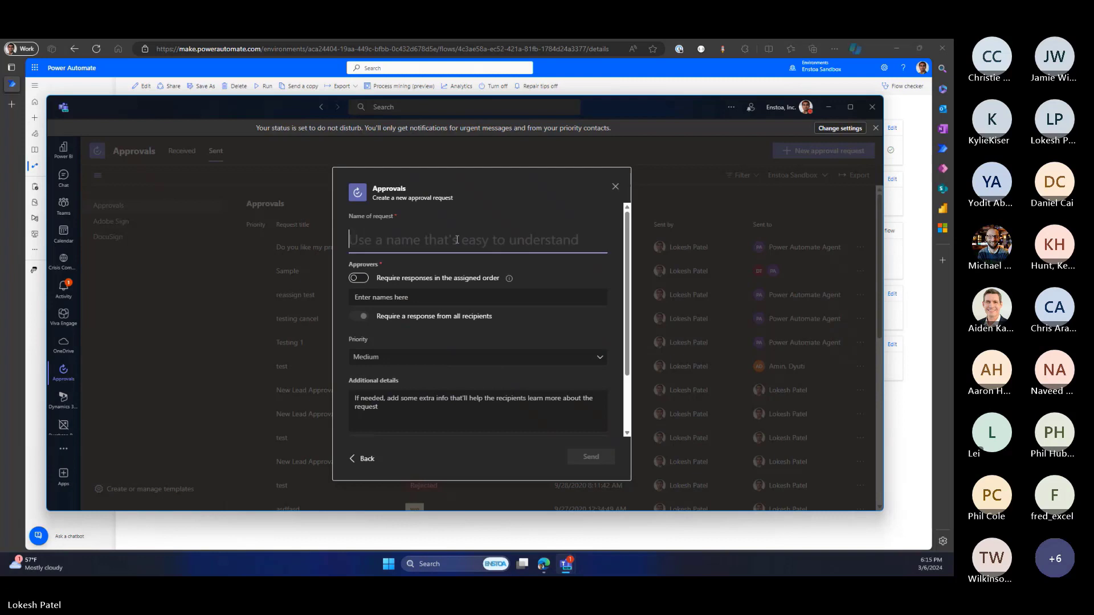
text(Fast and Furious)
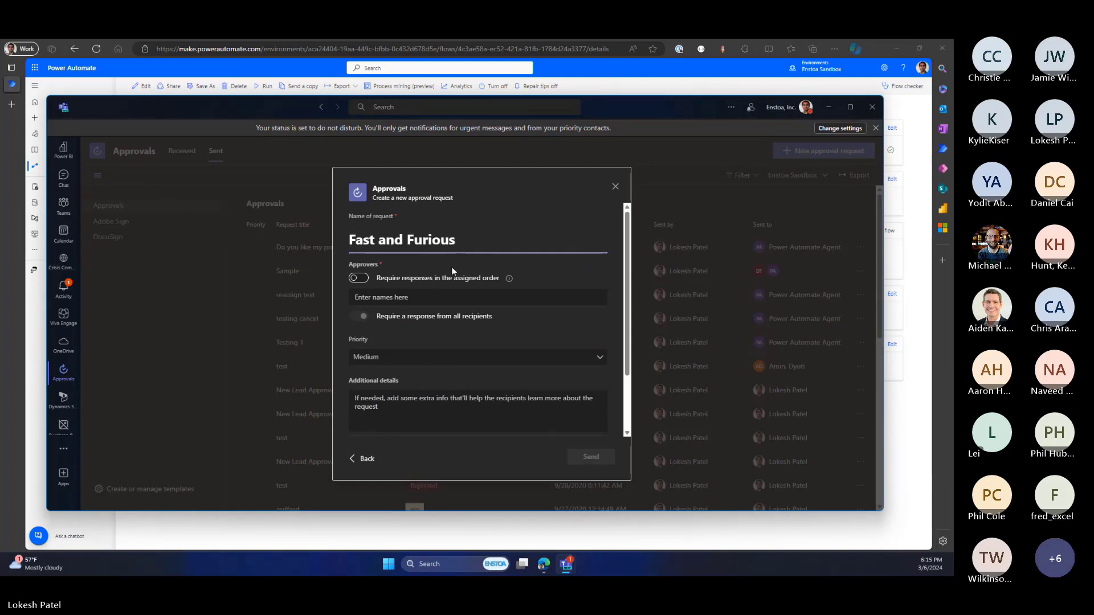
Assign Power Automate Agent as the approver of the new request and send it.
click(446, 296)
text(d365)
key(BackSpace)
key(BackSpace)
key(BackSpace)
key(BackSpace)
text(power)
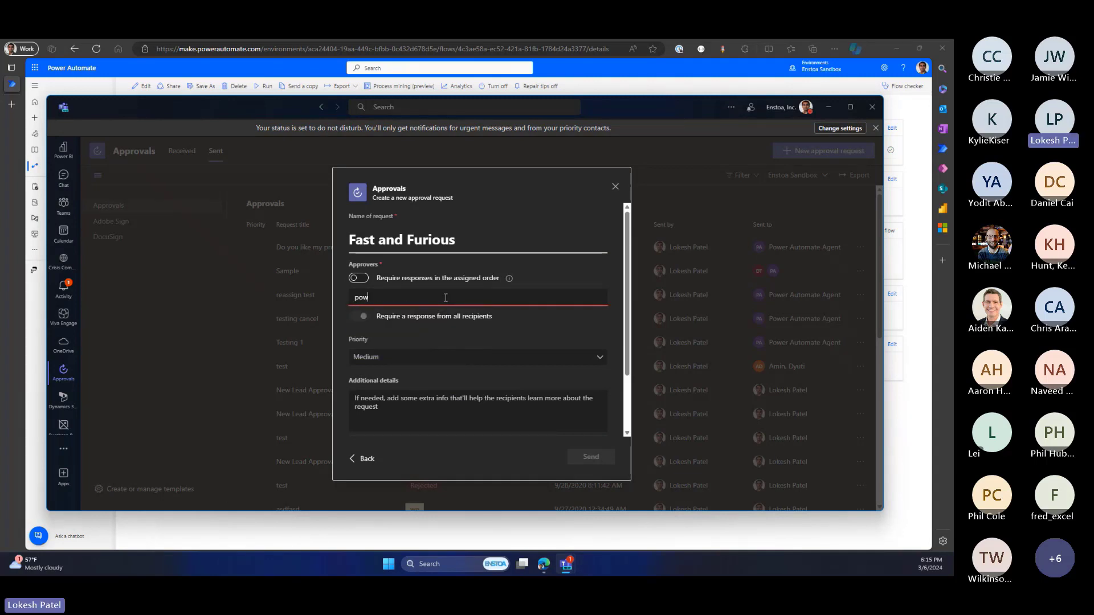
click(438, 341)
scroll(472, 320, down, 2)
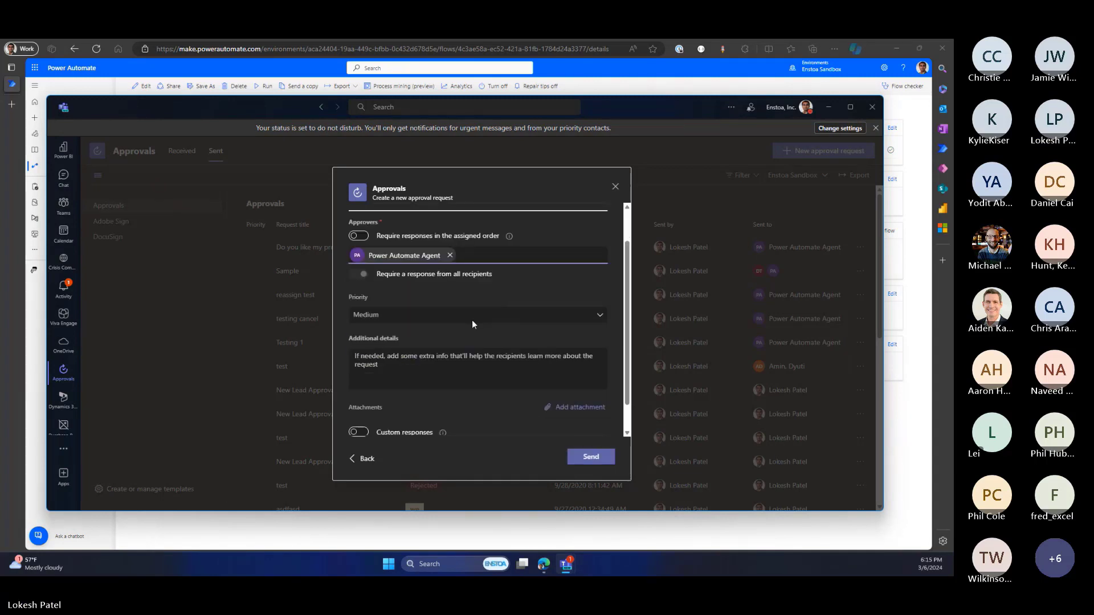
click(590, 457)
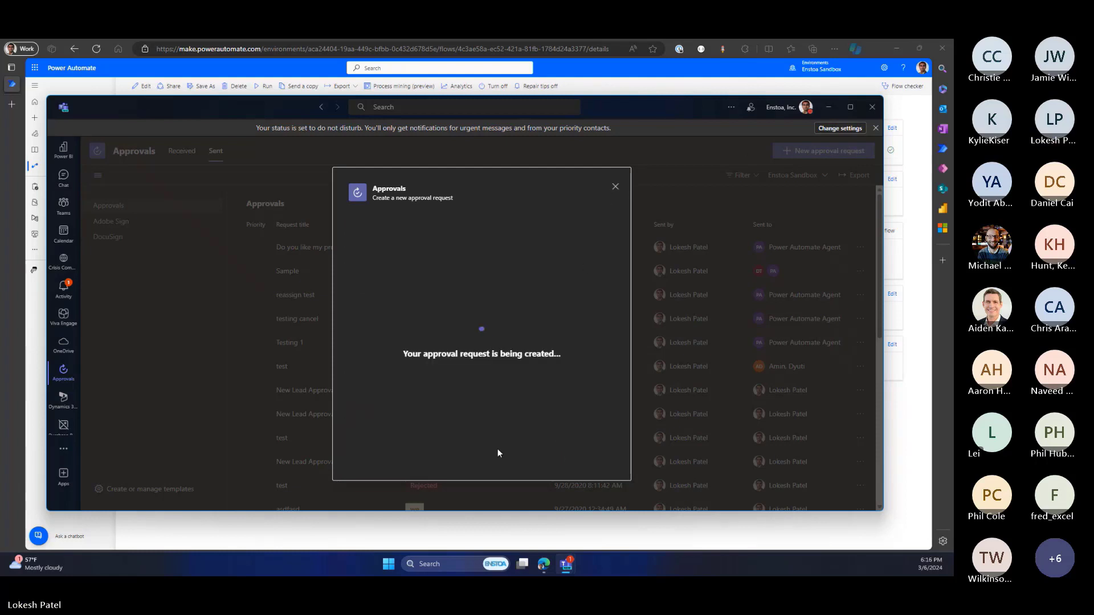
Switch to the group of four tiled Power Apps windows and look over the rows of the approval tables.
mouse_move(543, 560)
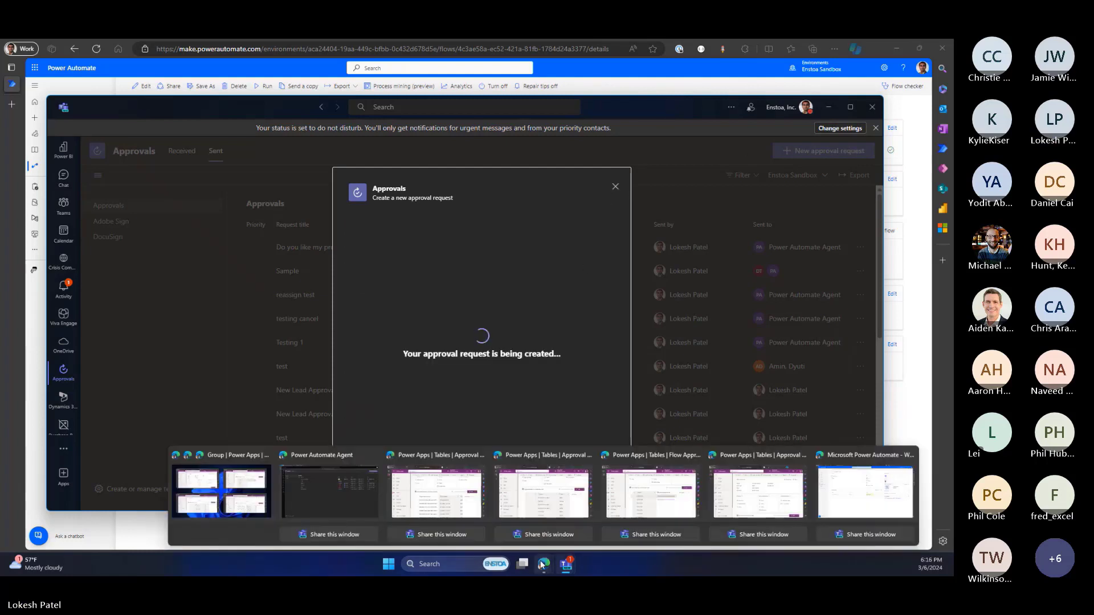
click(238, 499)
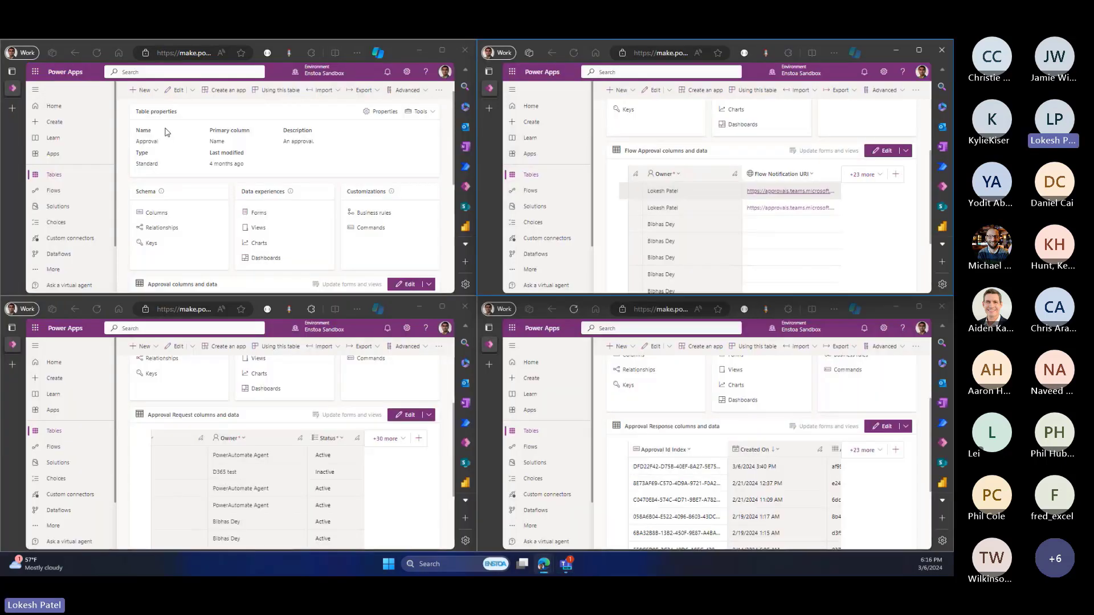
scroll(166, 133, down, 10)
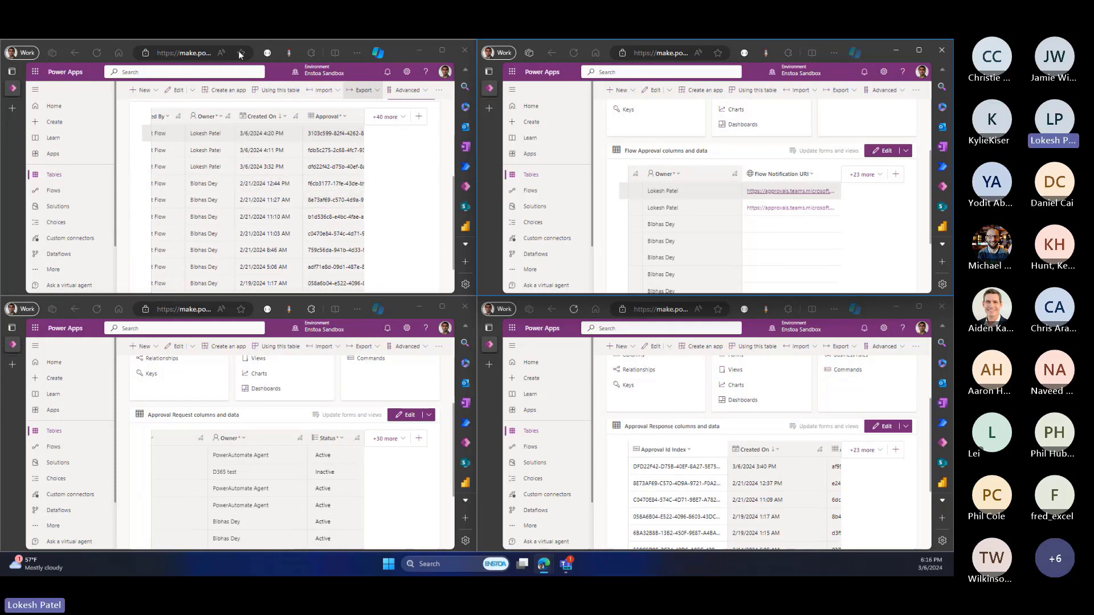
scroll(296, 211, up, 1)
scroll(146, 259, up, 1)
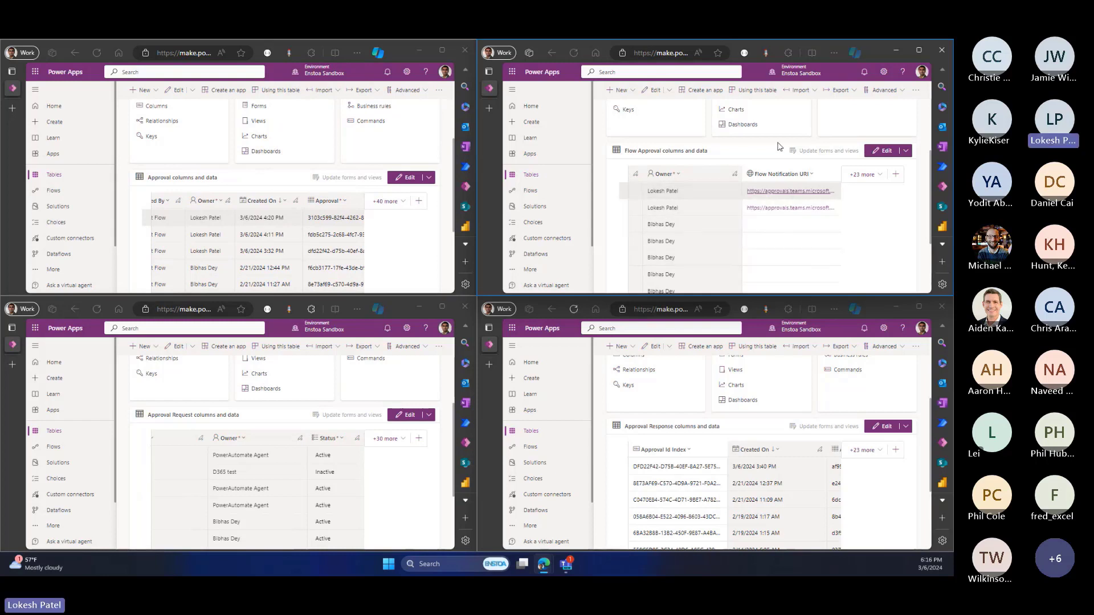
scroll(224, 400, down, 1)
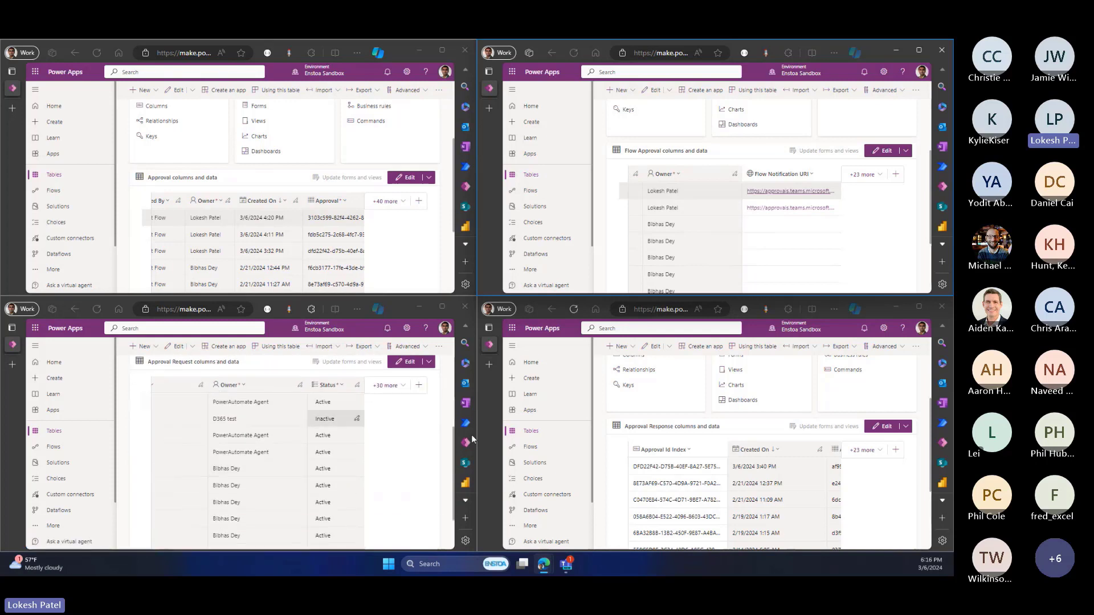
scroll(751, 472, down, 1)
Reload the Approval, Flow Approval, Approval Request and Approval Response table pages.
click(412, 244)
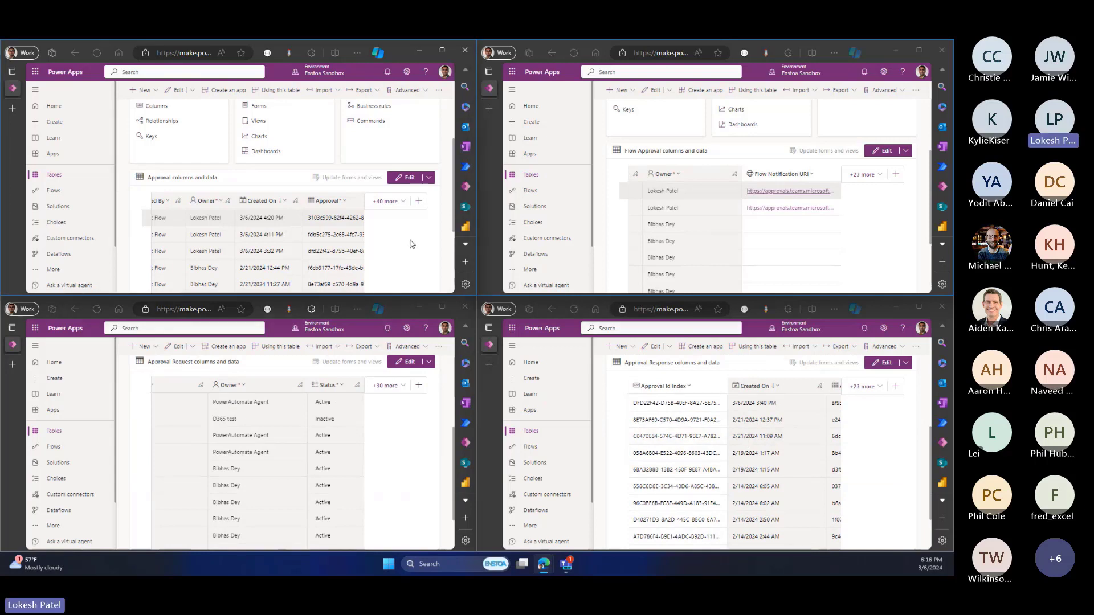
click(554, 257)
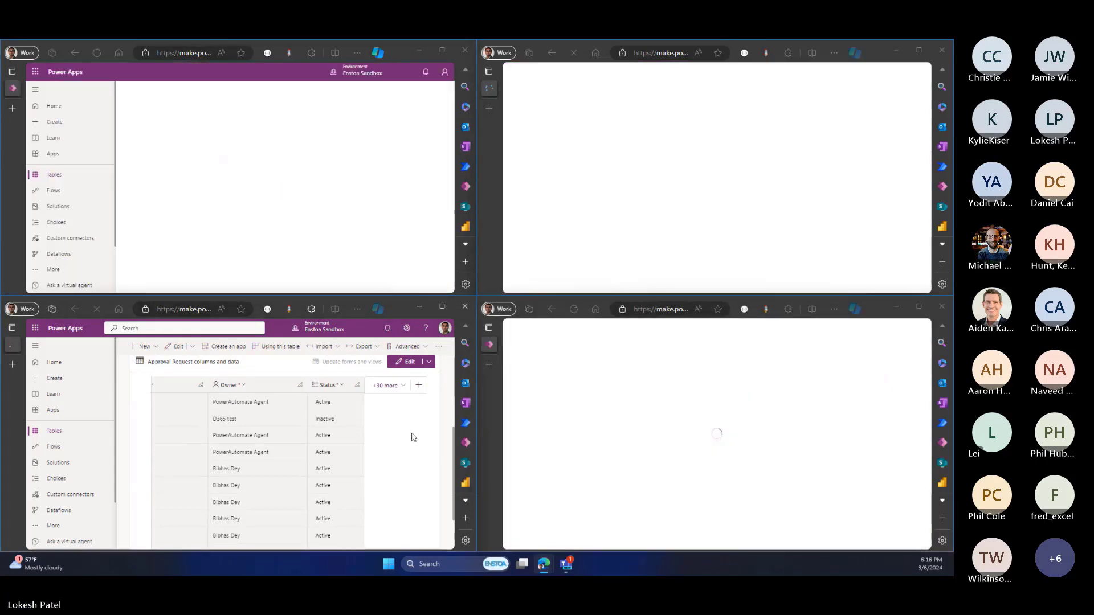
click(418, 433)
Examine the "Fast and Furious" row in the Approval table across to its Result and Approval Stage Key columns.
scroll(289, 193, down, 2)
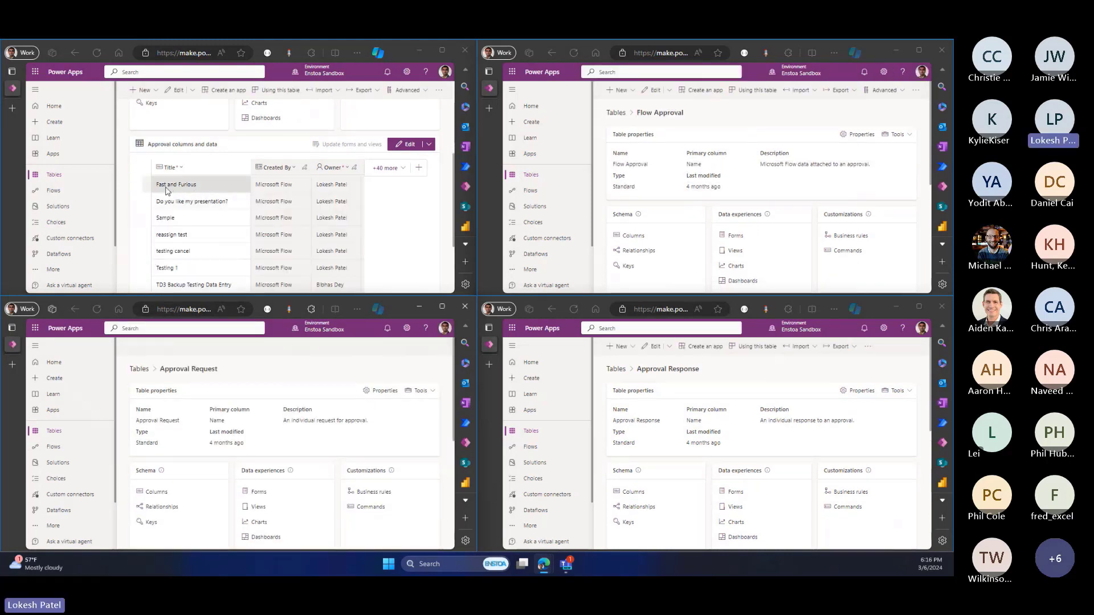
scroll(374, 216, down, 2)
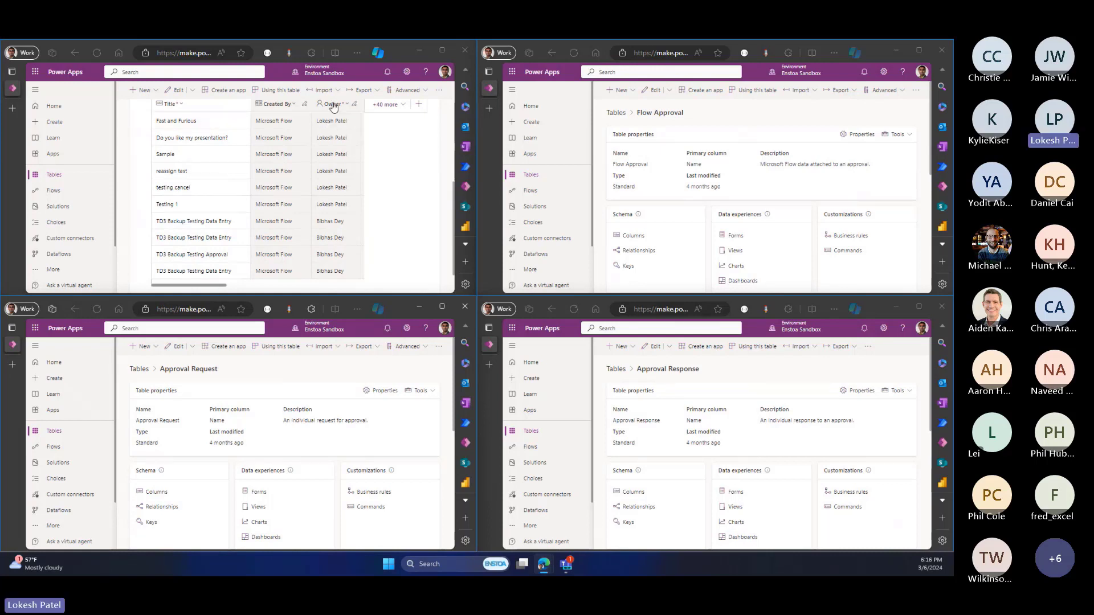
drag(218, 290, 359, 286)
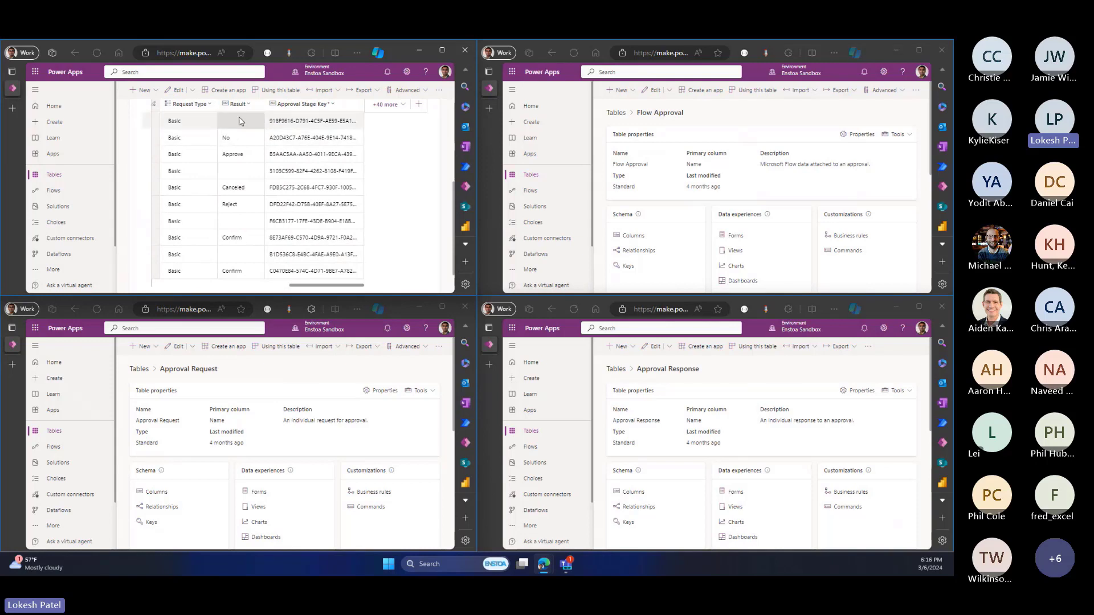
Compare the newest Flow Approval row's ID with the Approval table's ID and inspect its owner and Flow Notification URI.
scroll(663, 183, down, 5)
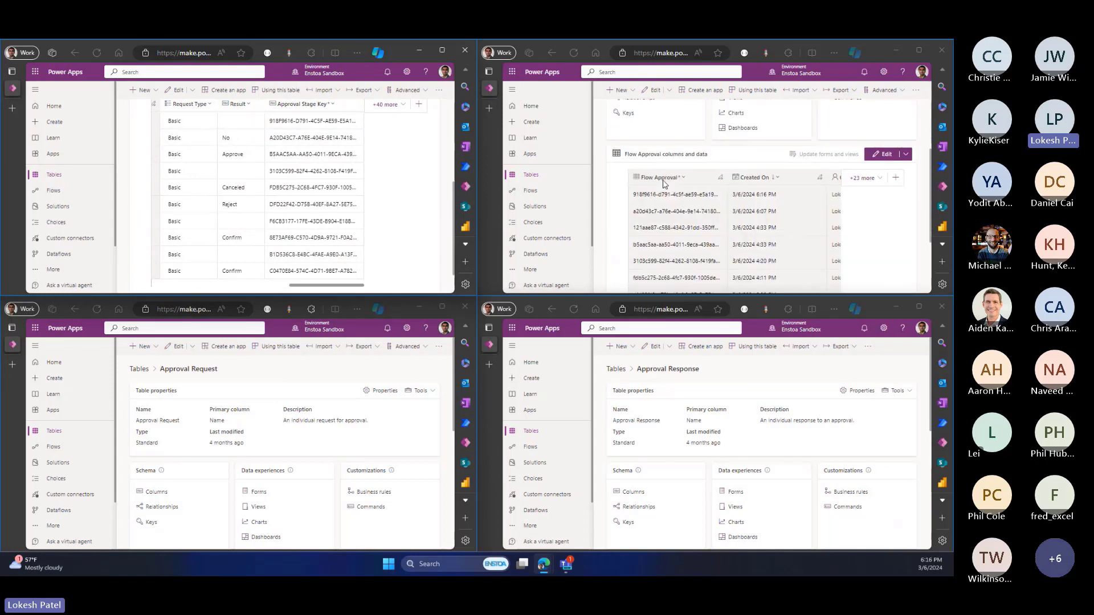
scroll(662, 183, down, 1)
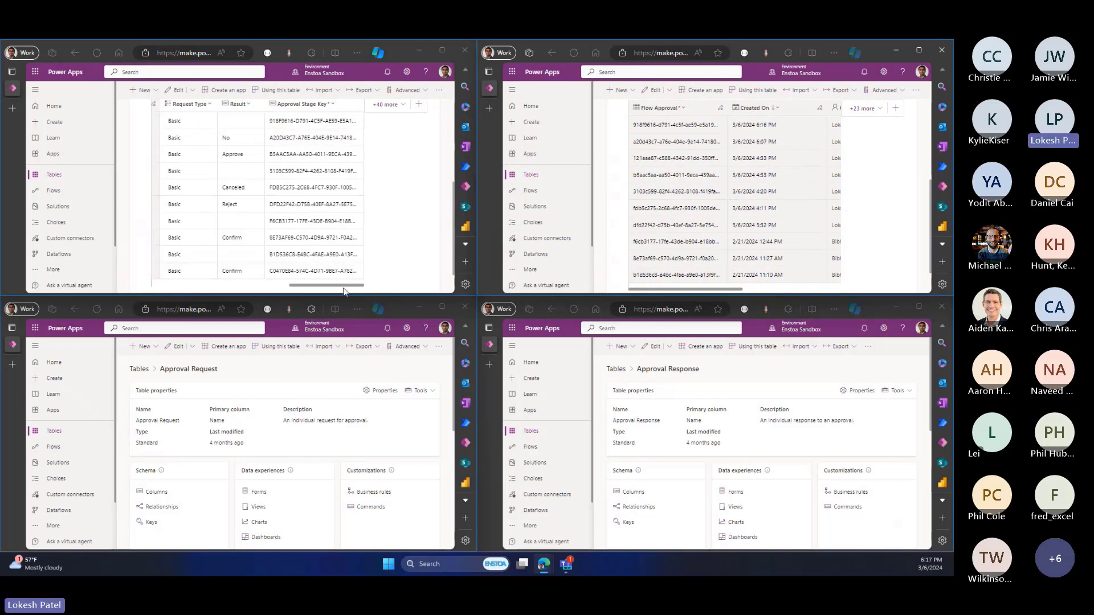
drag(297, 286, 130, 287)
scroll(228, 199, right, 5)
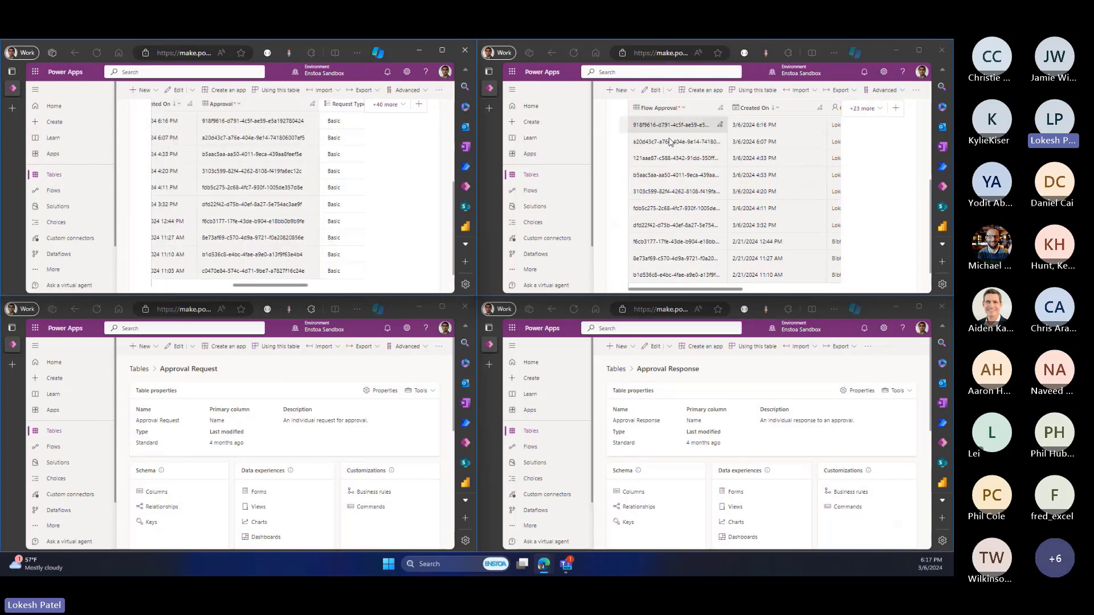
drag(714, 292, 825, 285)
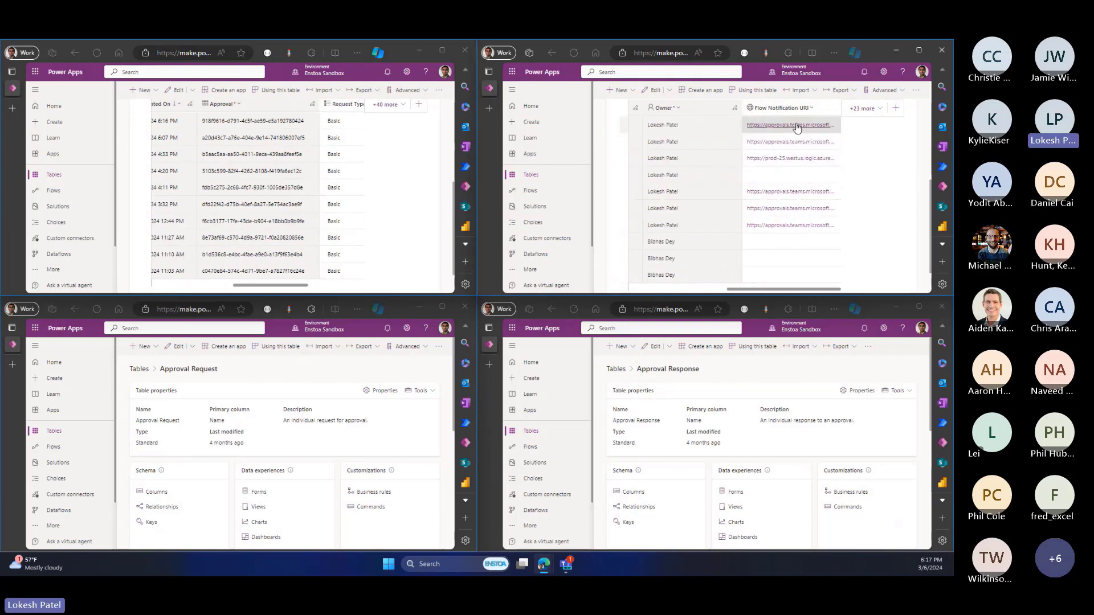
drag(801, 291, 528, 335)
Examine the newest Approval Request row's creation time, Approval Id Index, Approval Request ID, stage key, creator and owner.
scroll(291, 423, down, 5)
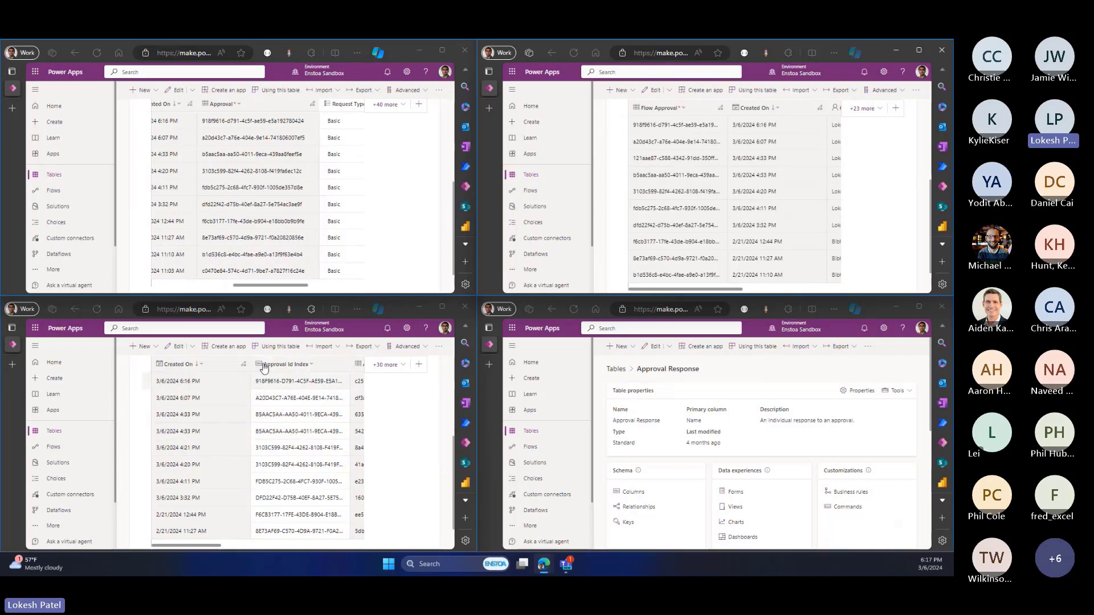
scroll(275, 392, up, 1)
scroll(275, 392, up, 1)
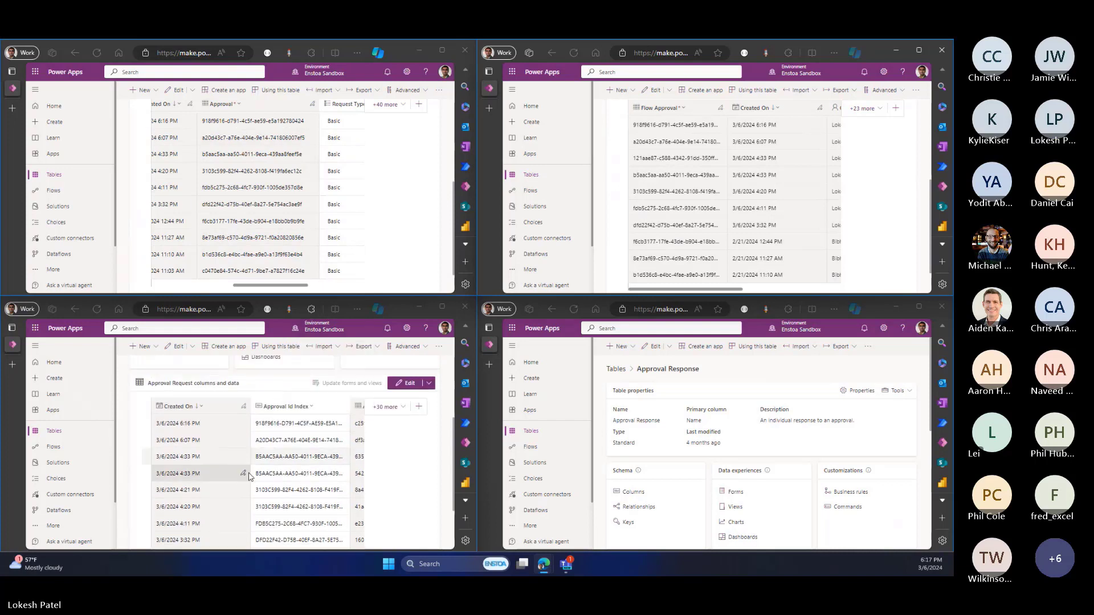
scroll(407, 478, down, 3)
drag(216, 524, 273, 523)
scroll(418, 519, up, 2)
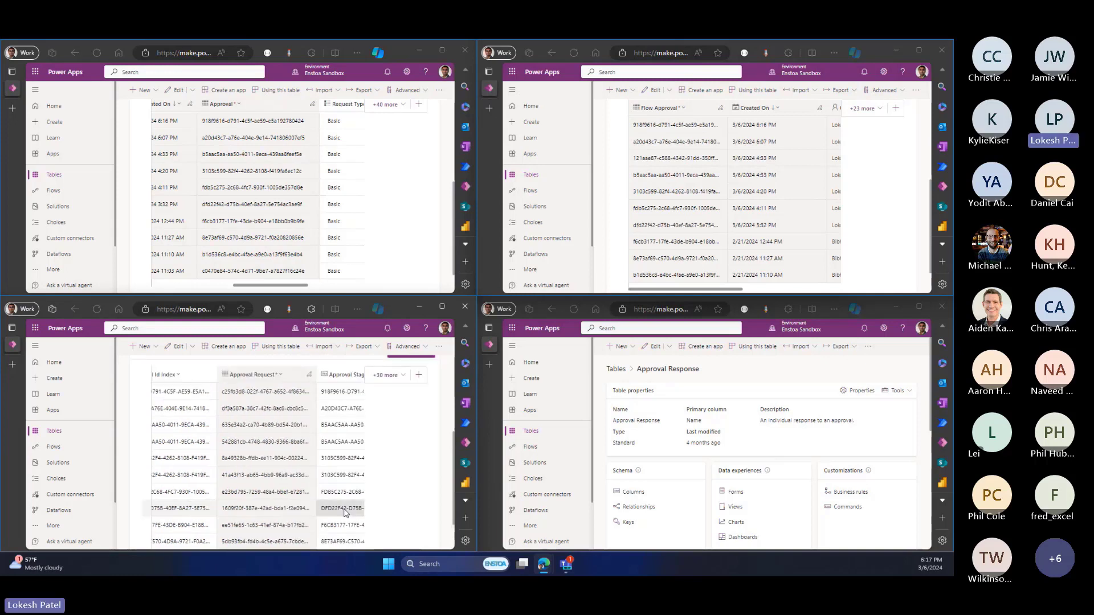
scroll(345, 513, down, 2)
drag(245, 528, 317, 523)
scroll(313, 473, up, 2)
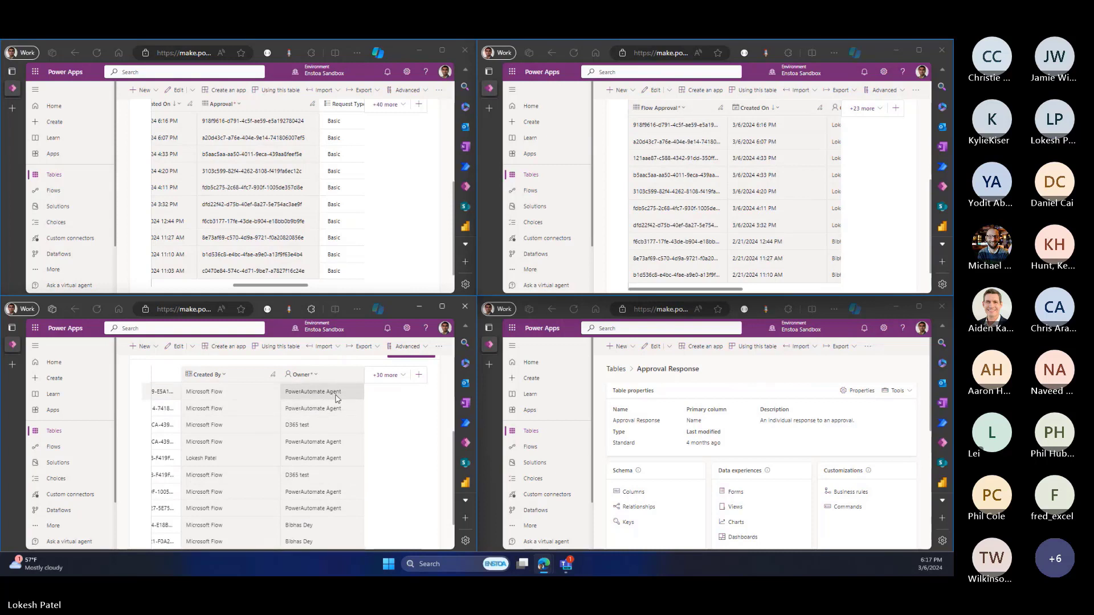
scroll(352, 404, down, 1)
Check the Approval Response table's Approval Id Index and Created On columns for a response to the new request.
scroll(764, 455, down, 3)
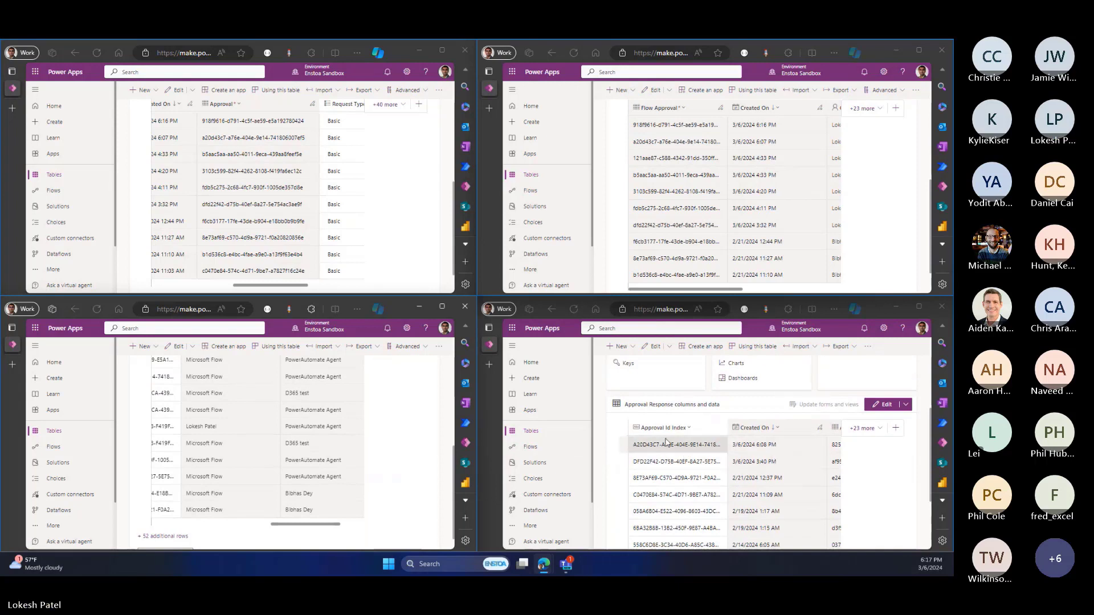
scroll(708, 445, down, 1)
scroll(707, 444, down, 1)
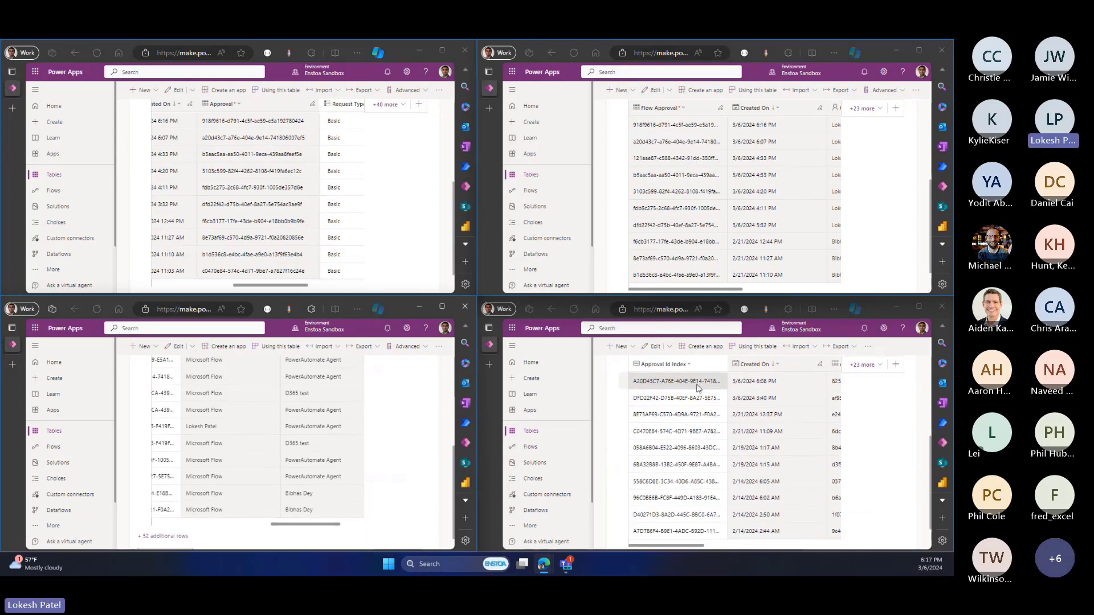
scroll(684, 389, up, 1)
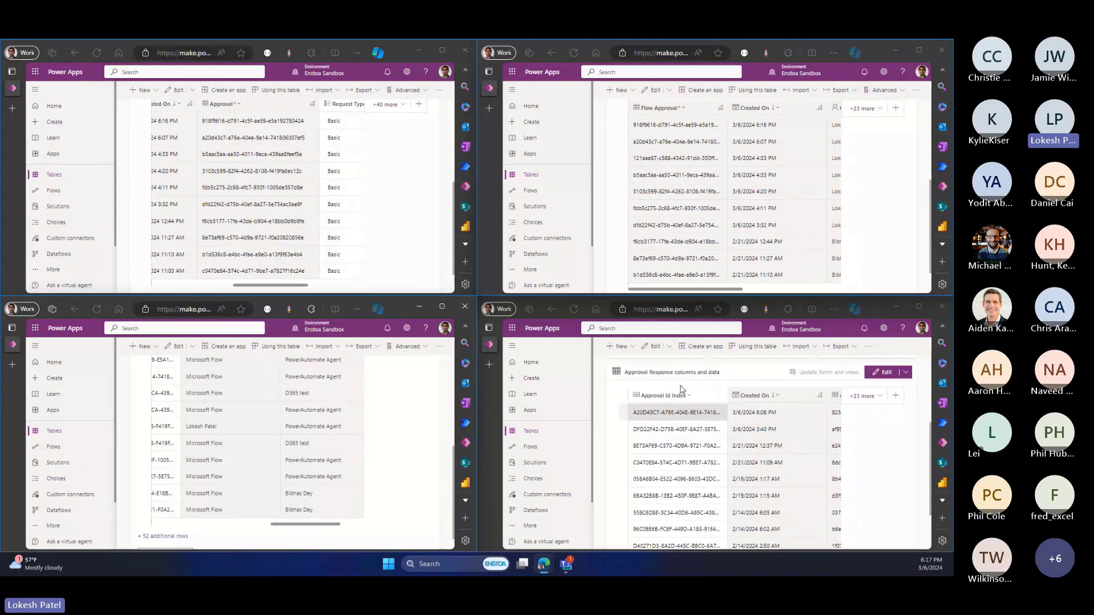
scroll(680, 389, down, 1)
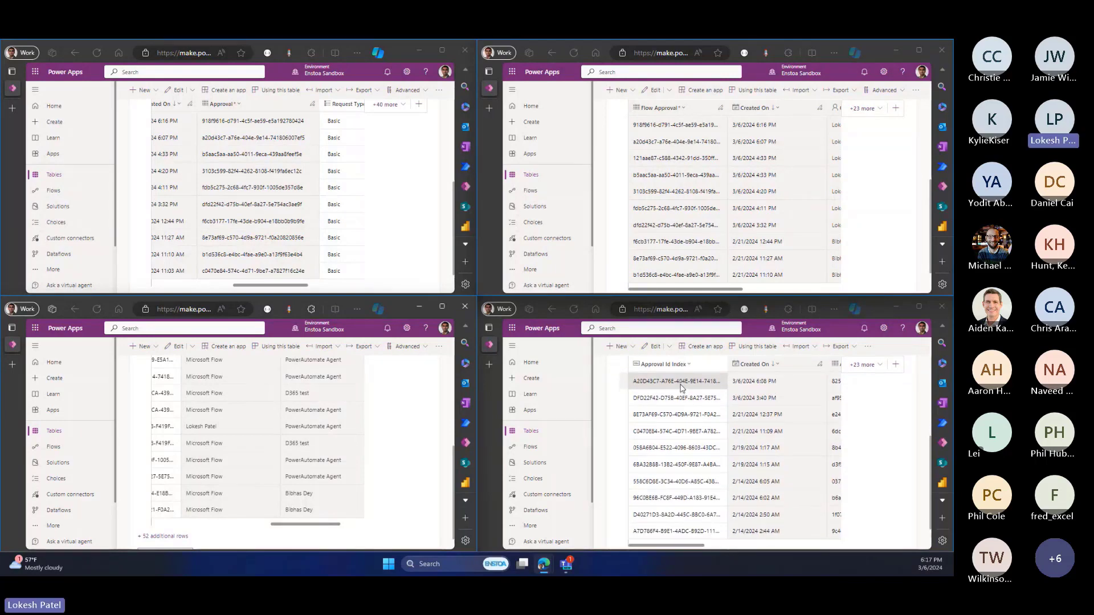
Switch back to the Power Automate window and return to the list of cloud flows.
mouse_move(546, 565)
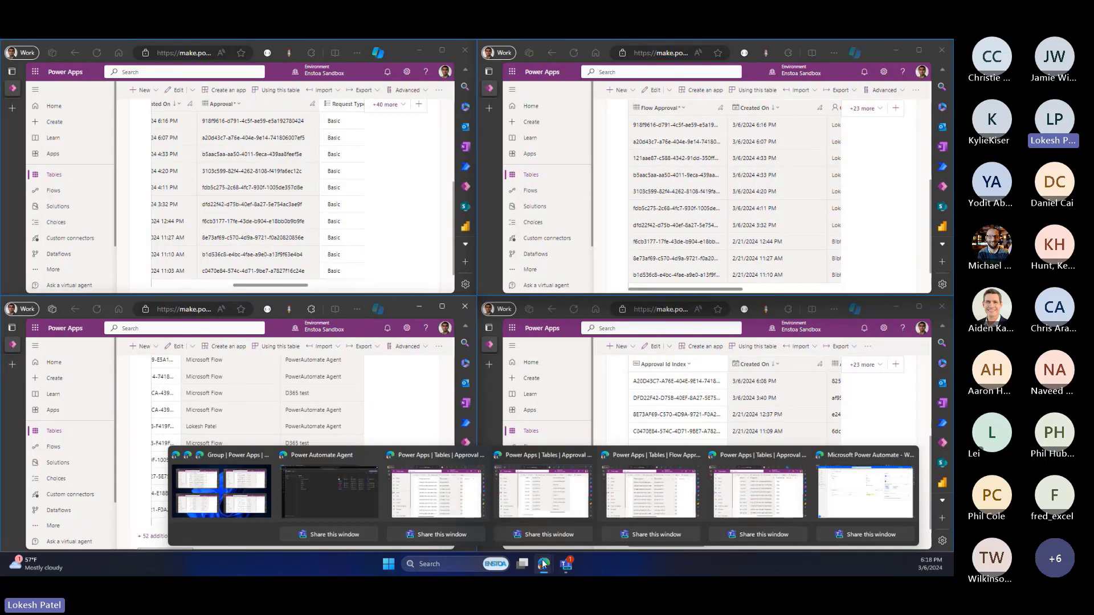
mouse_move(517, 500)
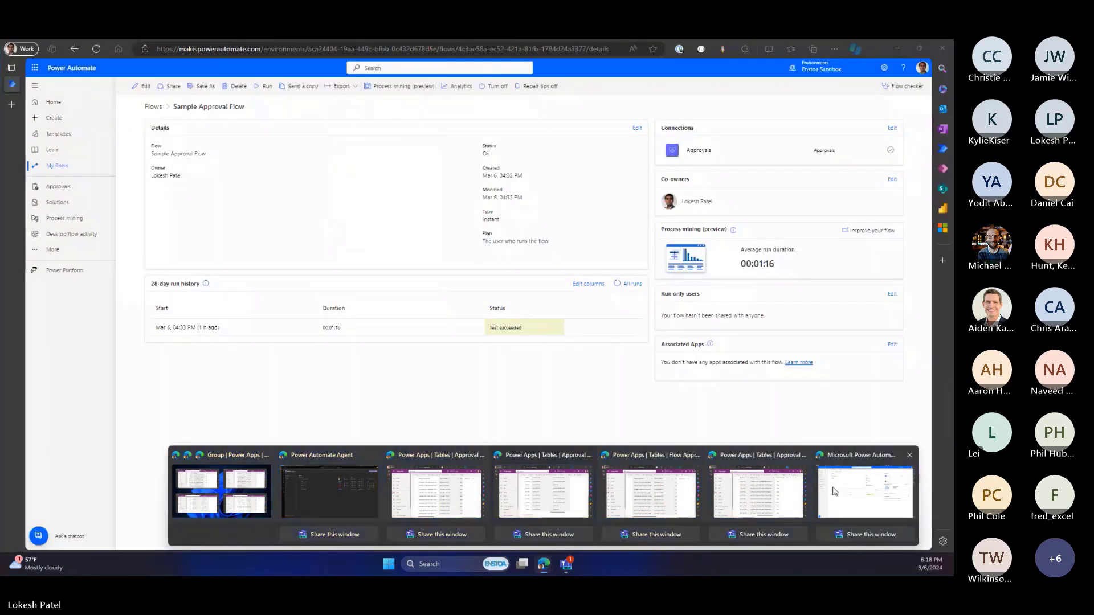
click(865, 493)
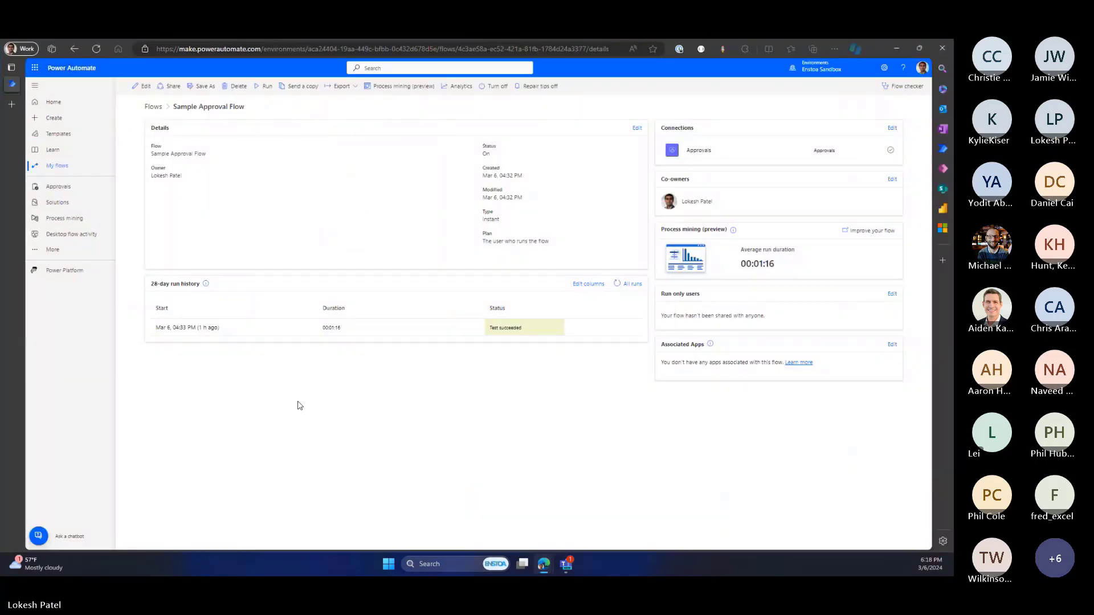
key(alt+Left)
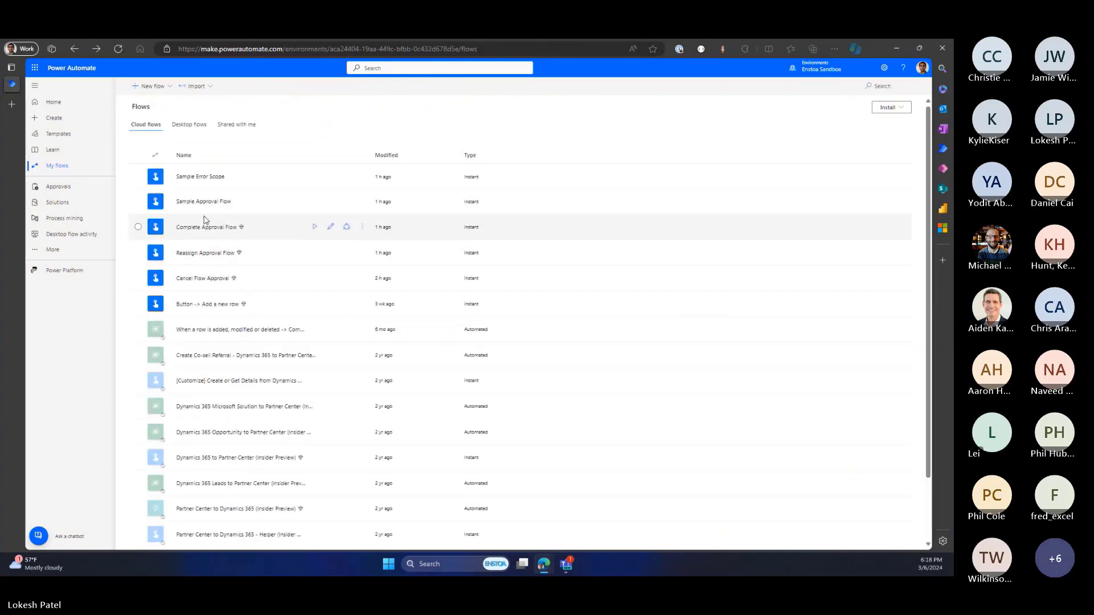
Open the Cancel Flow Approval flow for editing and inspect the GUID input of its manual trigger.
click(202, 278)
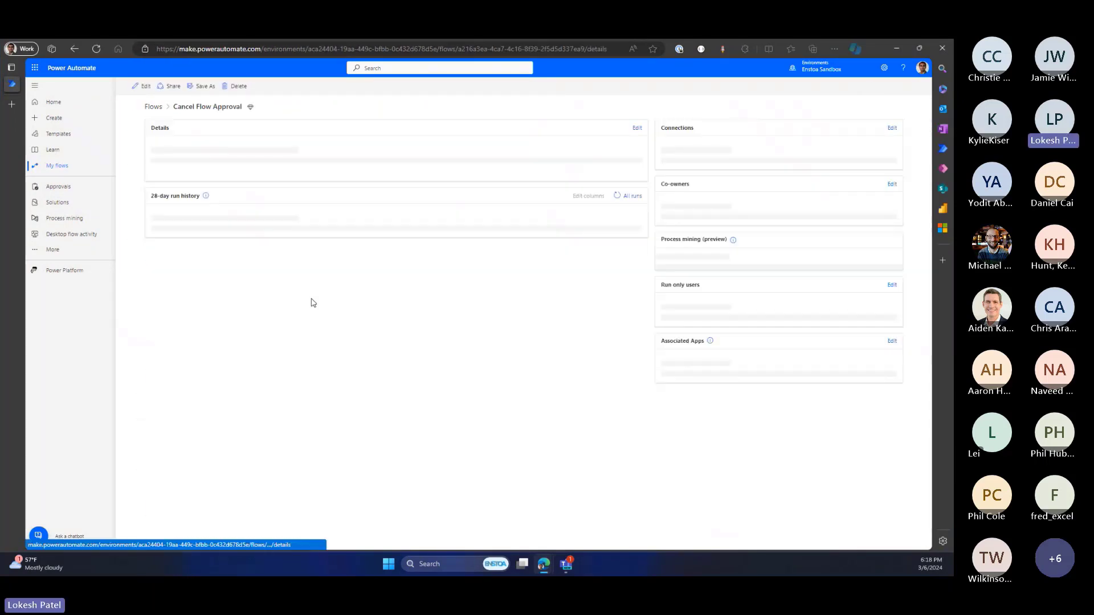
click(142, 86)
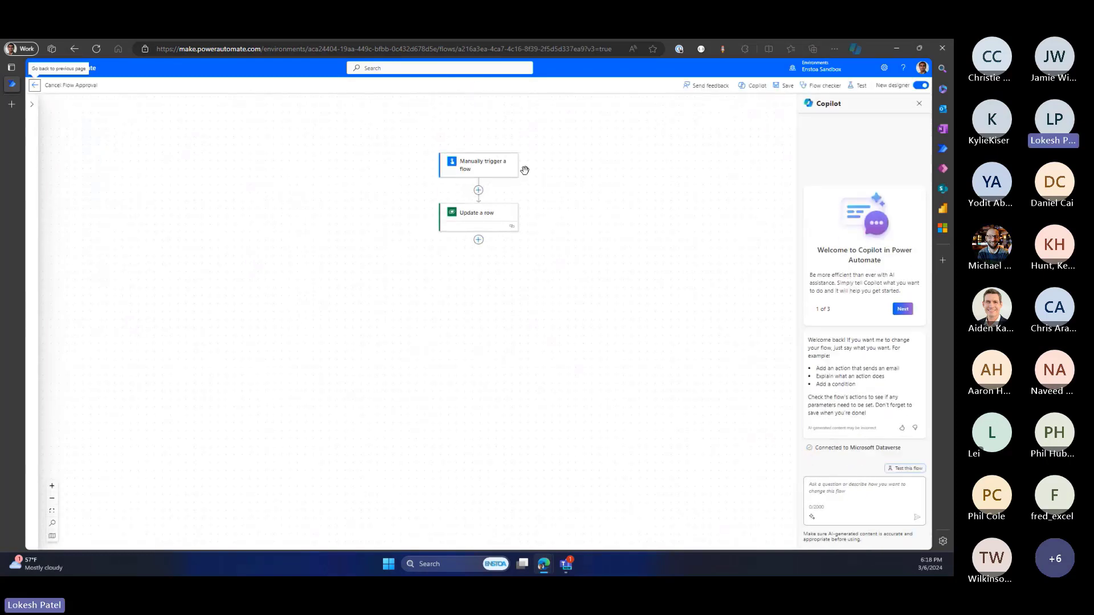
click(501, 170)
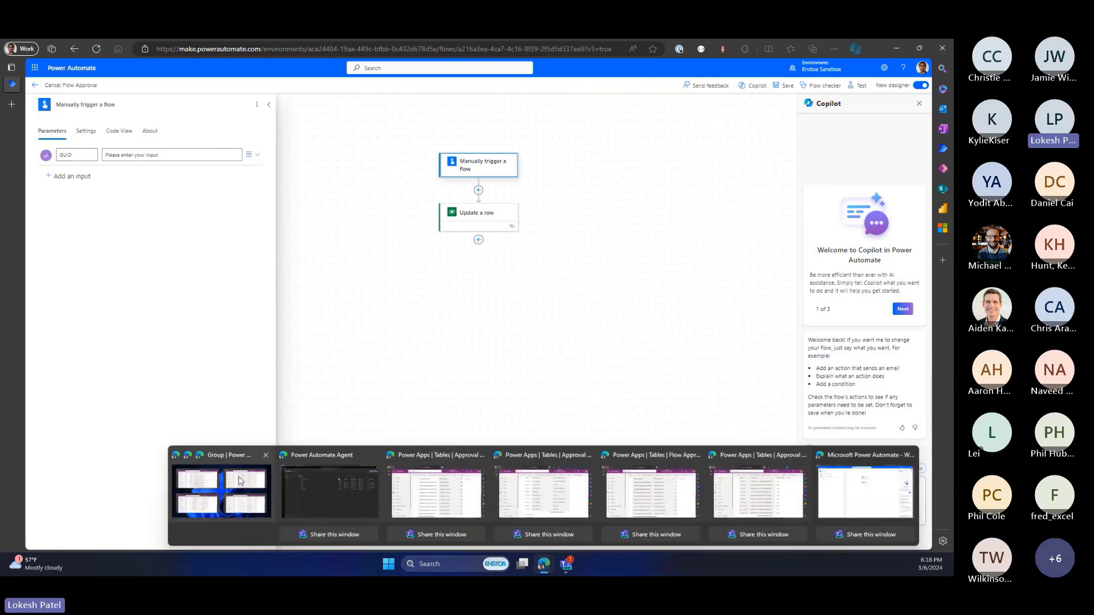
Switch to the Approval table in Power Apps and copy the newest row's Approval Stage Key.
click(239, 481)
scroll(227, 188, up, 2)
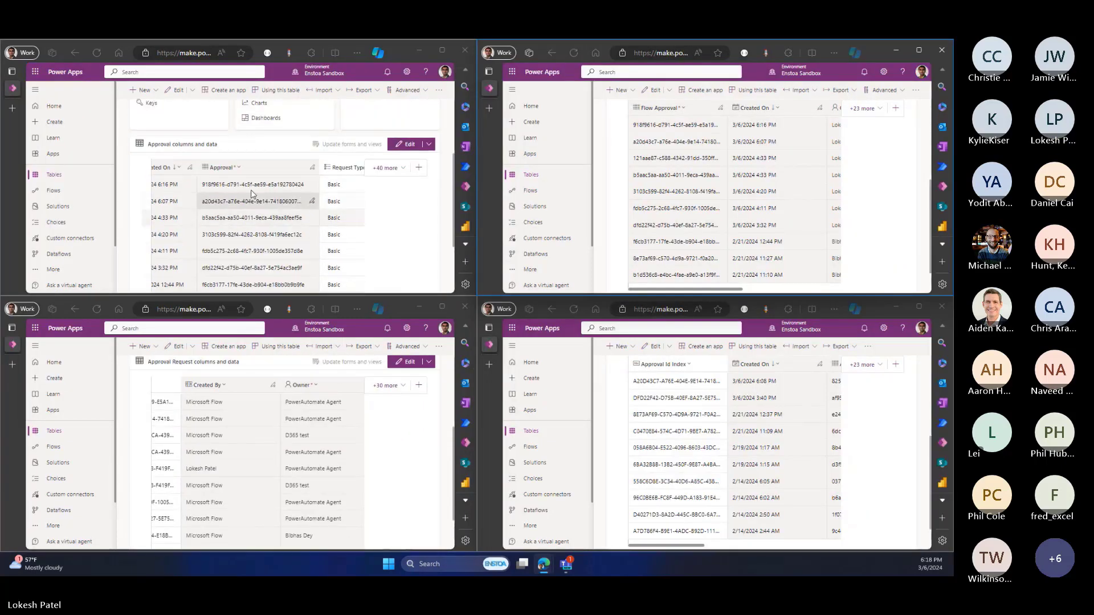
click(226, 188)
scroll(336, 253, down, 1)
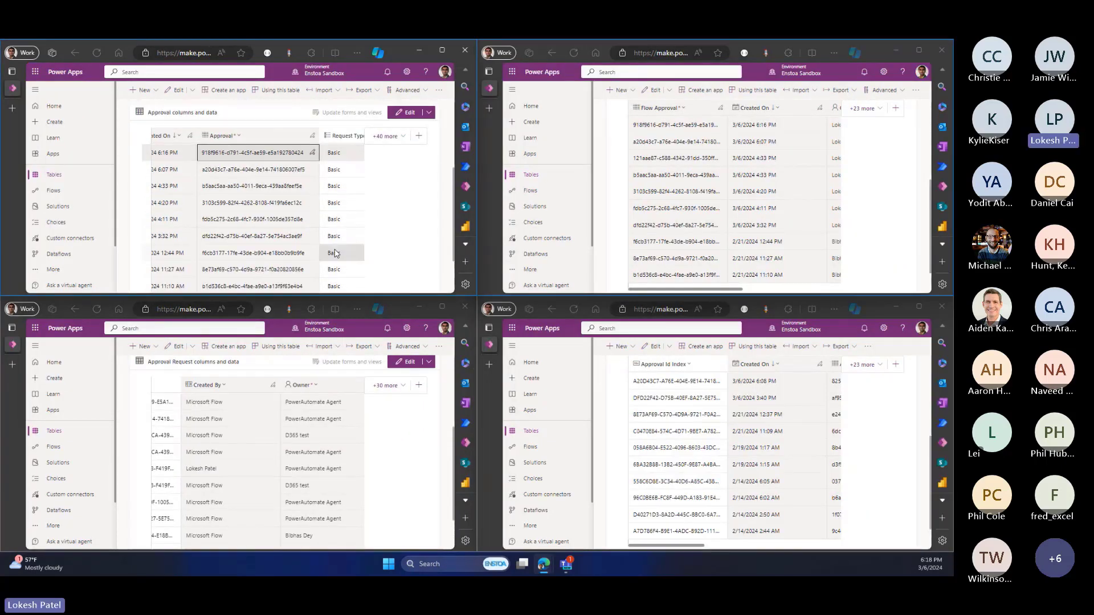
key(Tab)
key(Tab)
key(Tab)
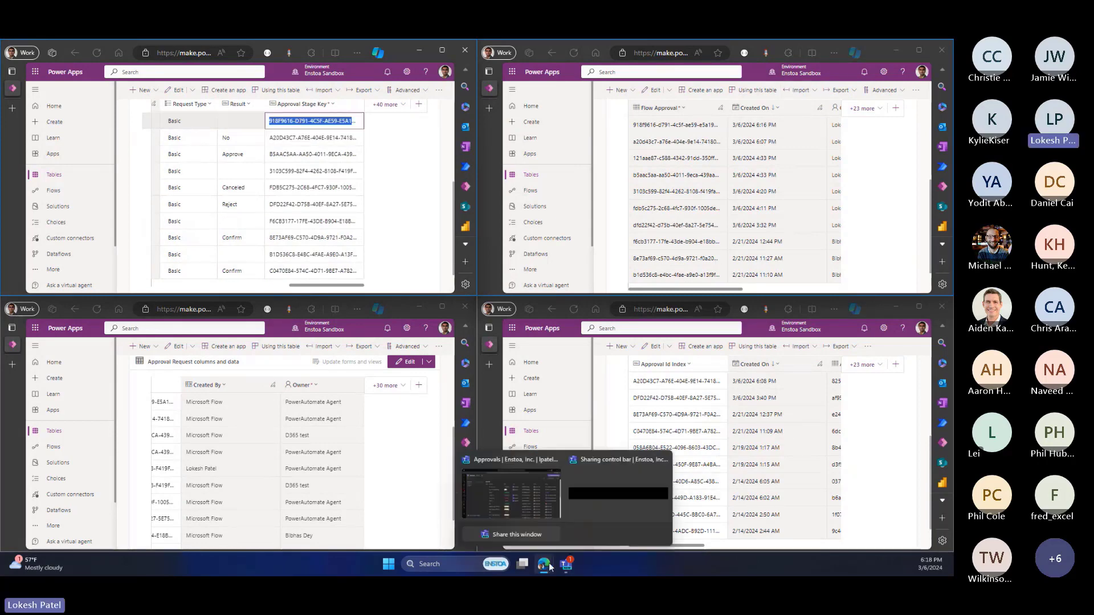
Return to the flow designer and examine the Update a row action's parameters, including the Status Reason options, Completed On and Result.
mouse_move(544, 564)
click(842, 494)
click(483, 215)
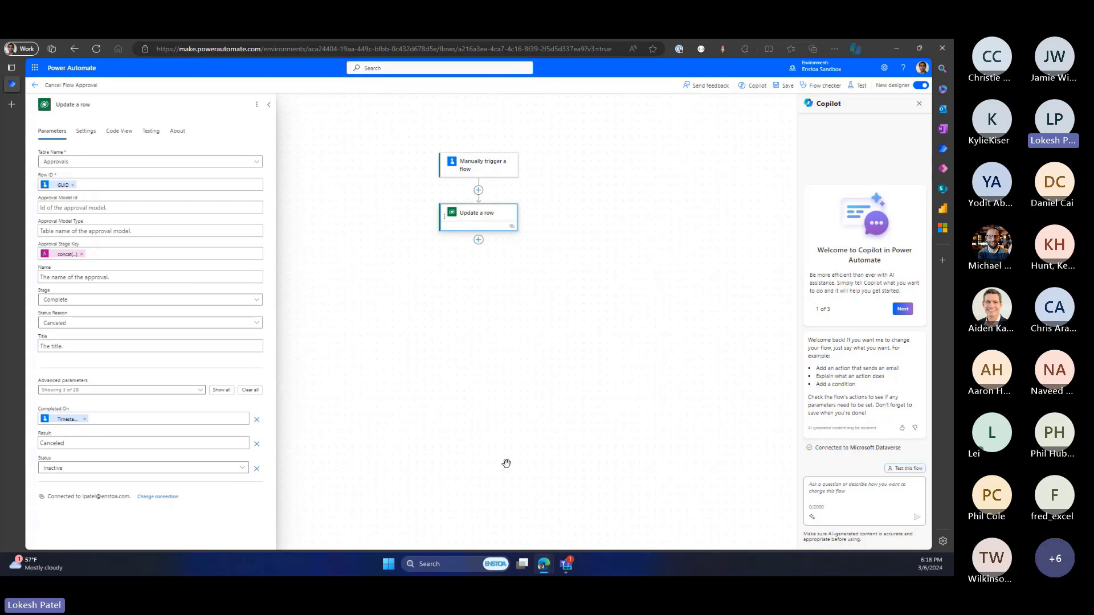
mouse_move(544, 564)
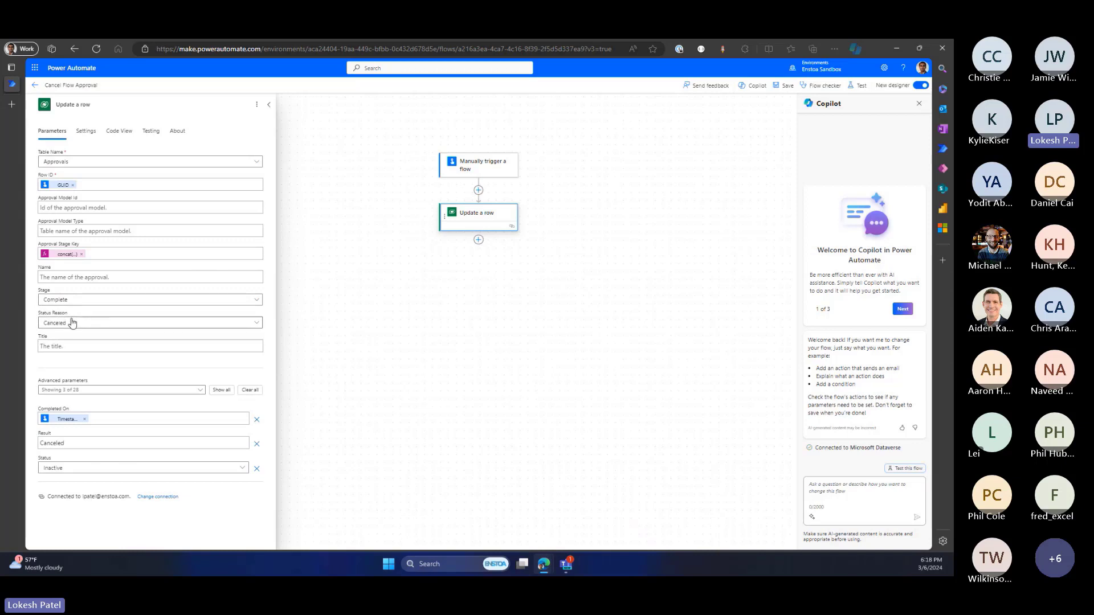
click(94, 324)
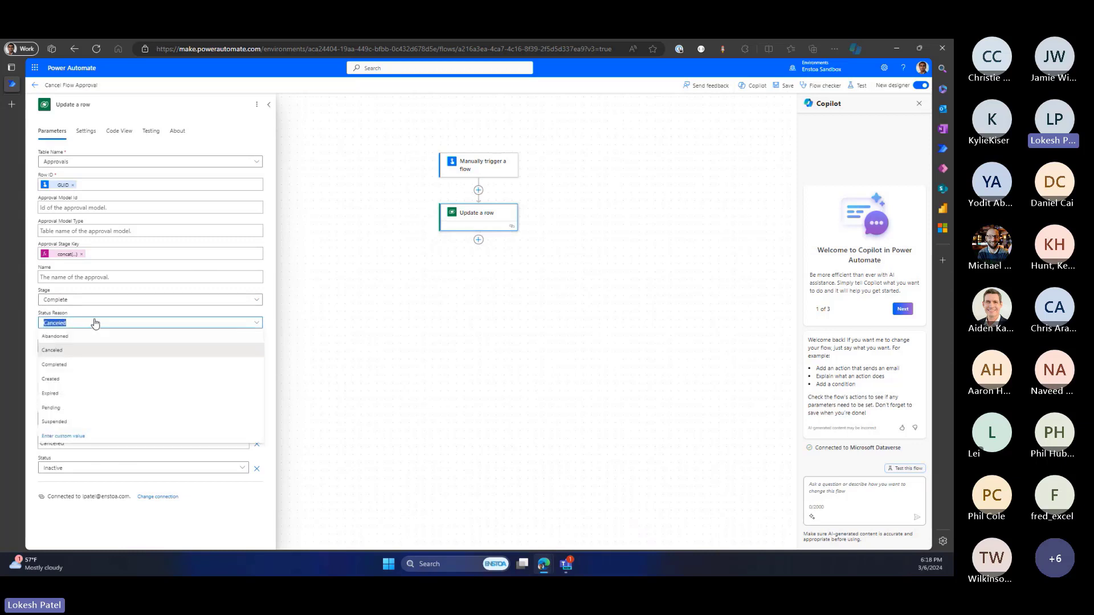
click(82, 323)
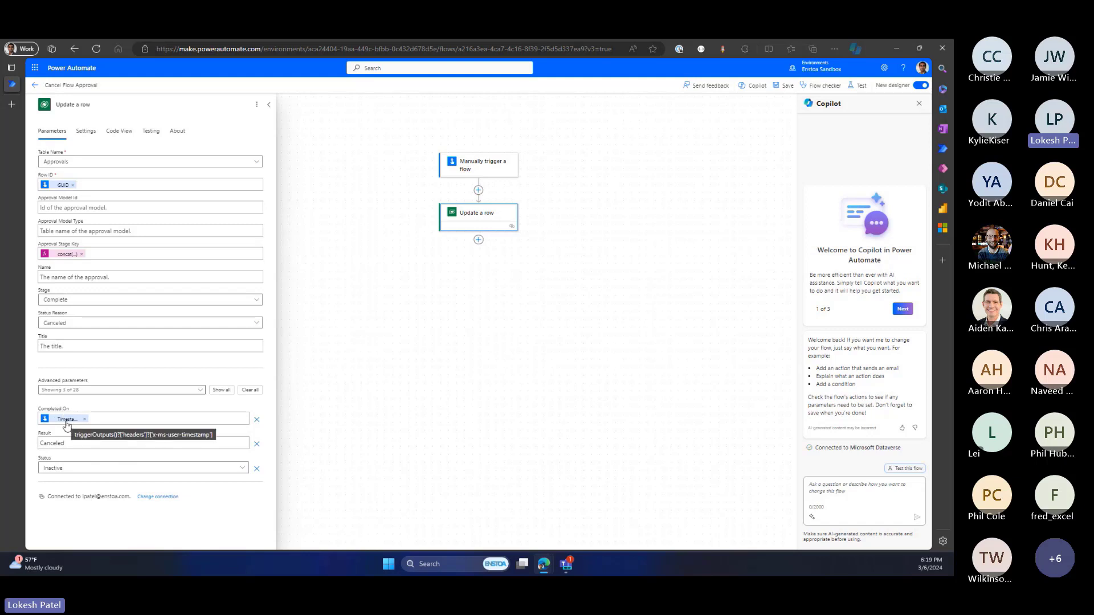
click(91, 443)
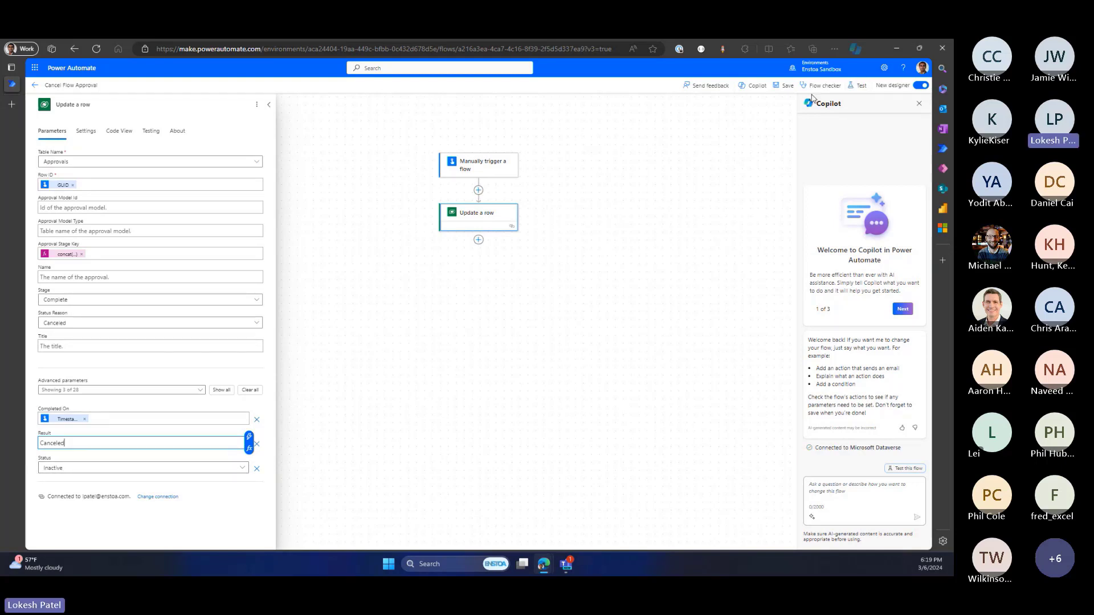
Close the Copilot and action panes, and leave the designer without saving to return to the flow's details page.
click(850, 88)
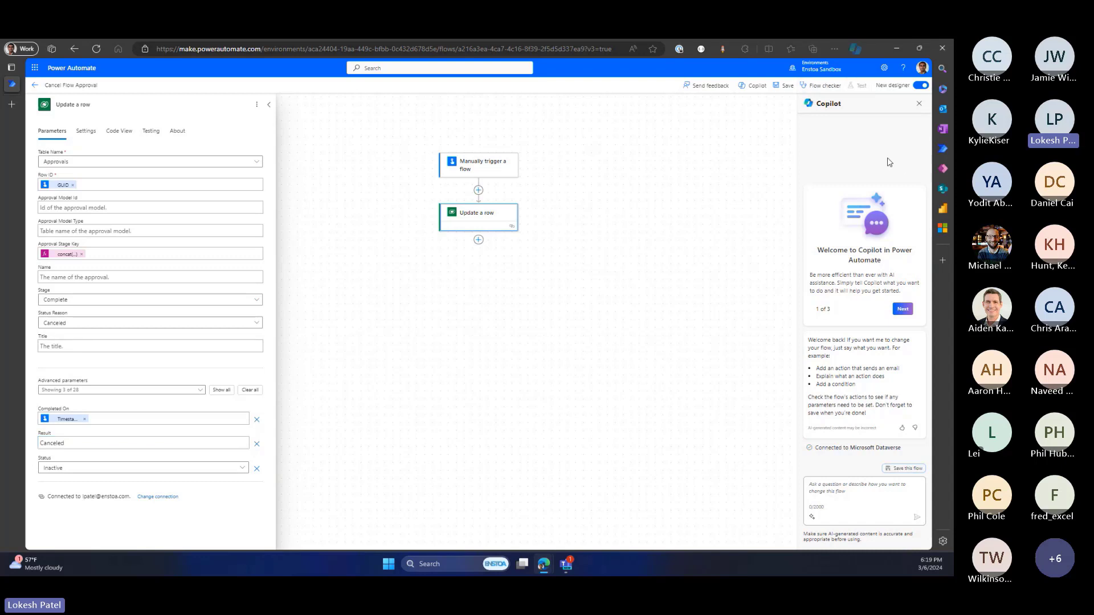
click(919, 103)
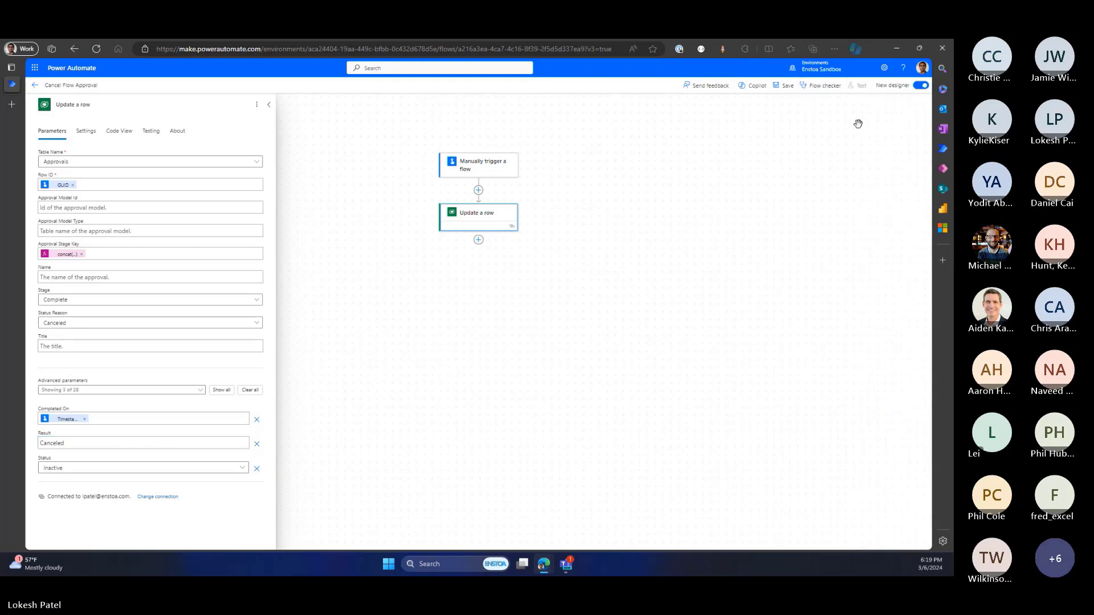
click(858, 122)
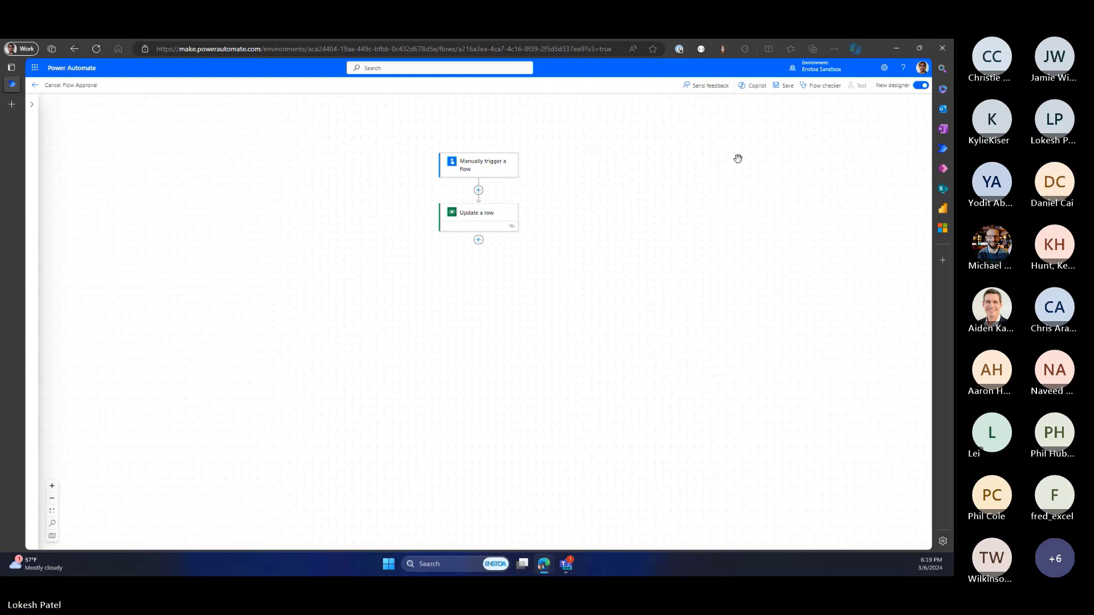
key(alt+Left)
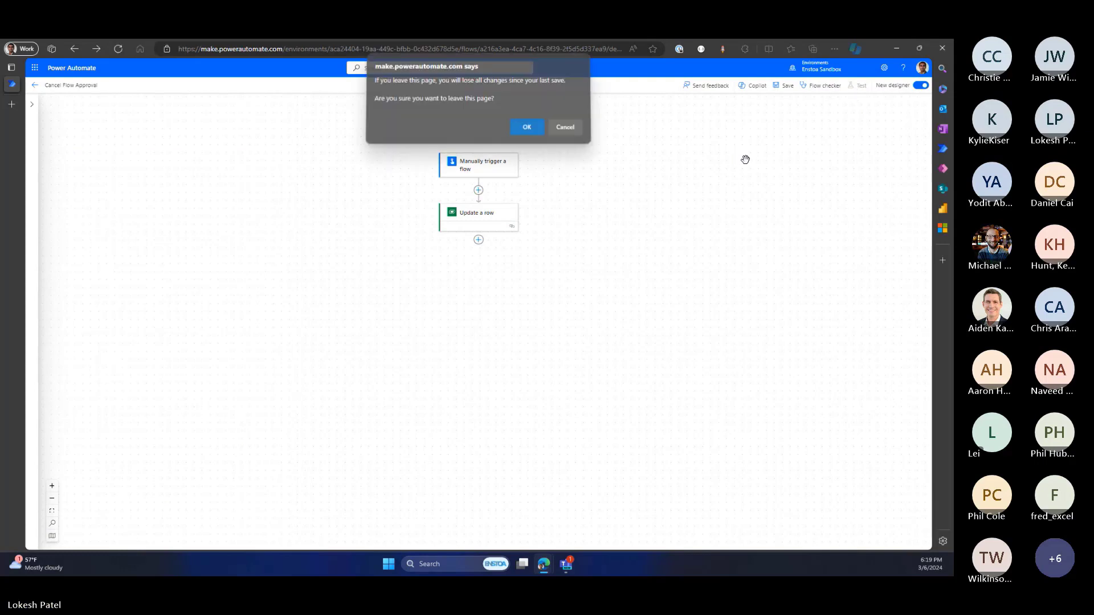
click(525, 136)
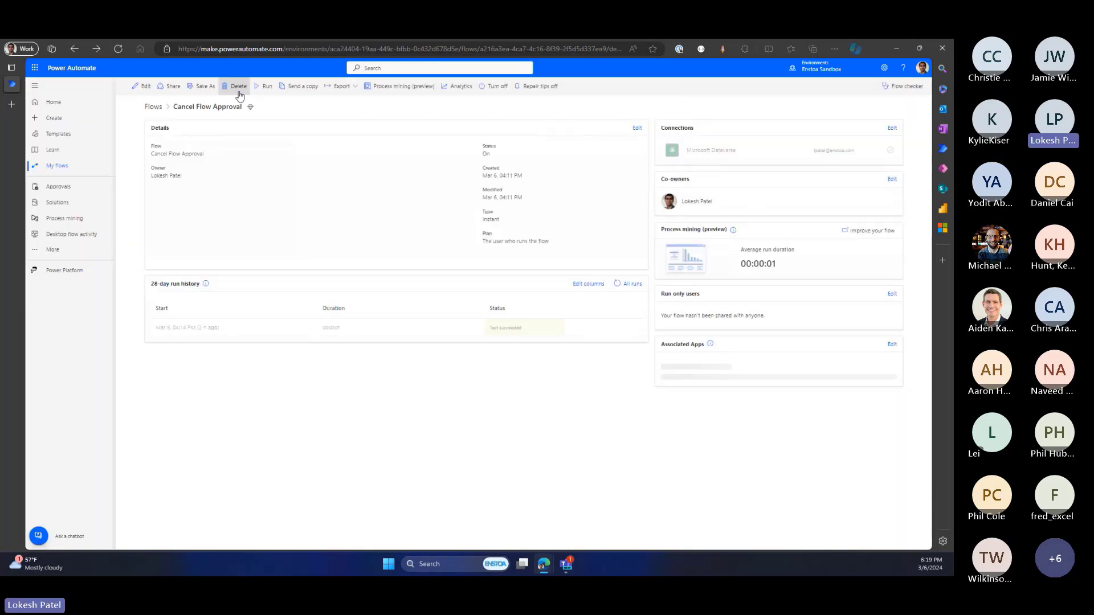
Run the Cancel Flow Approval flow with GUID 918F9616-D791-4C5F-AE59-E5A192780424, omitting the _BASIC suffix, and refresh the run history.
click(267, 87)
click(854, 157)
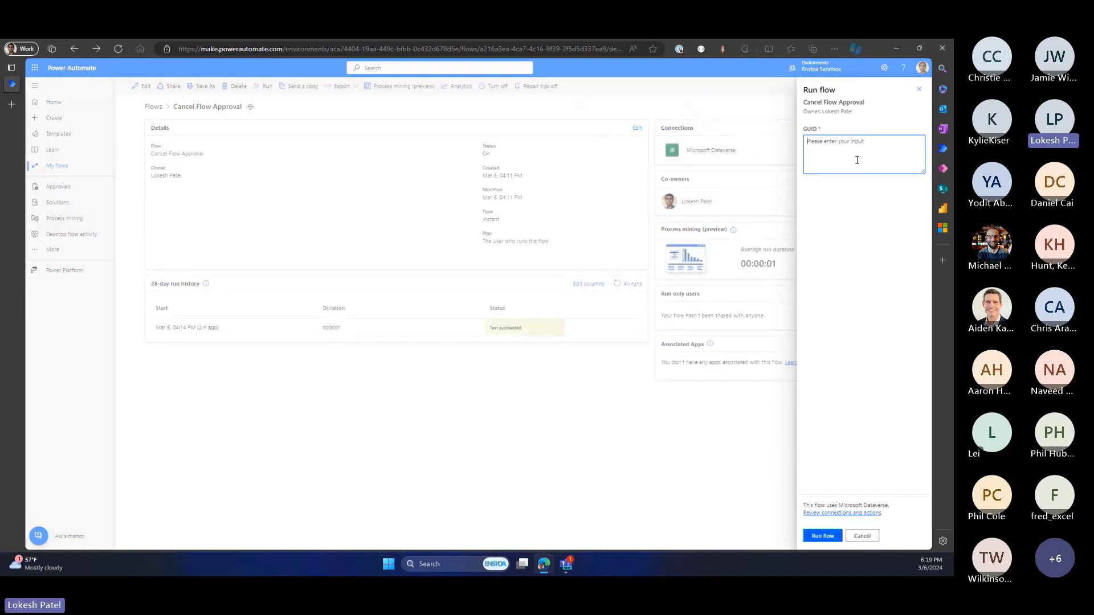
text(918F9616-D791-4C5F-AE59-E5A192780424_BASIC)
drag(866, 152, 846, 149)
key(BackSpace)
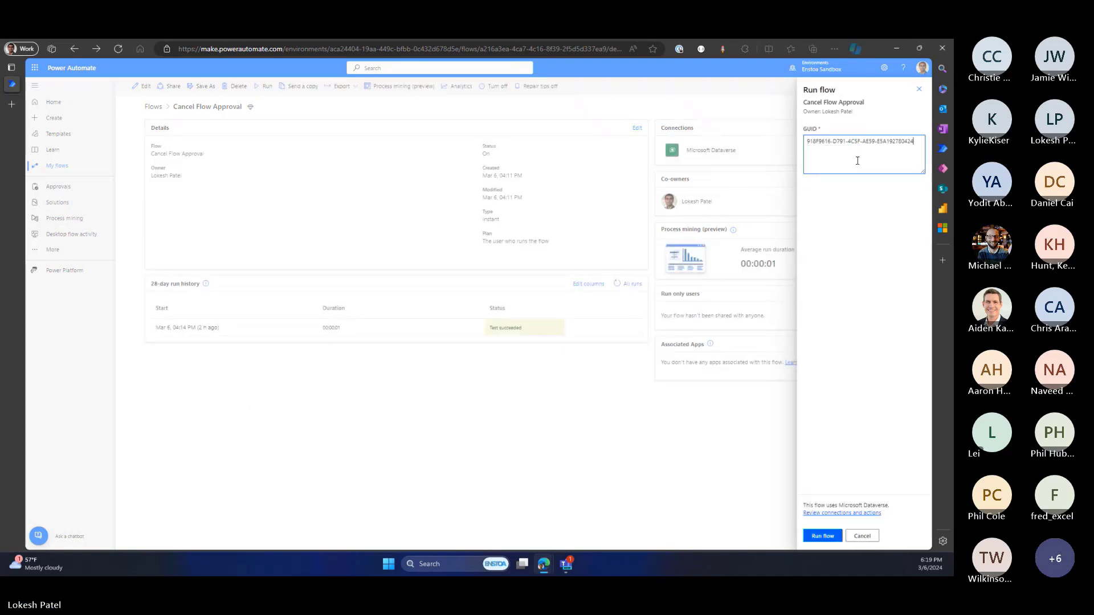
click(813, 535)
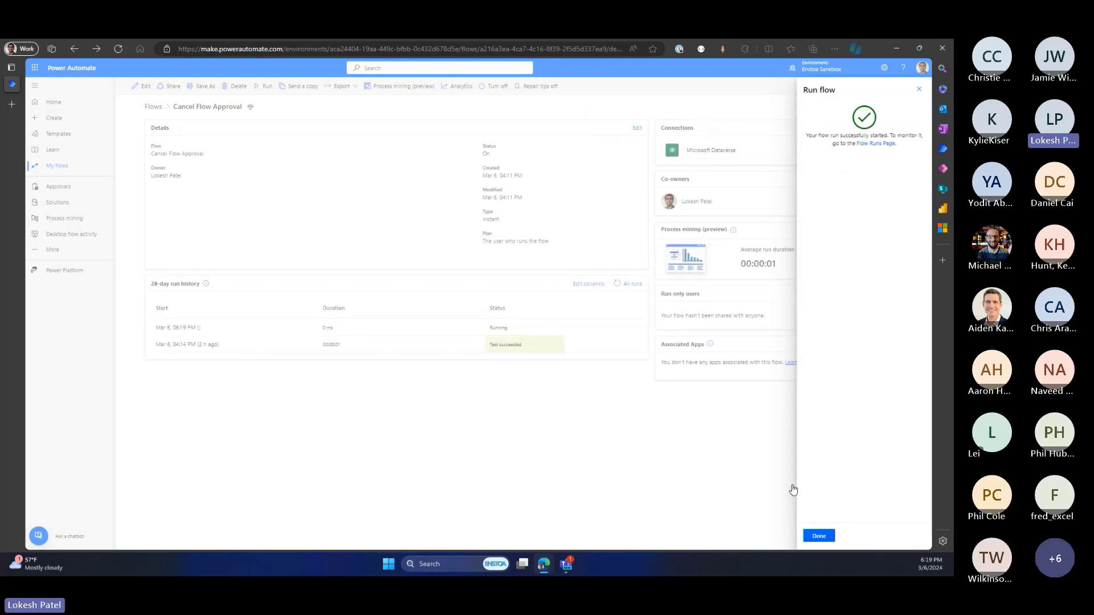
click(815, 538)
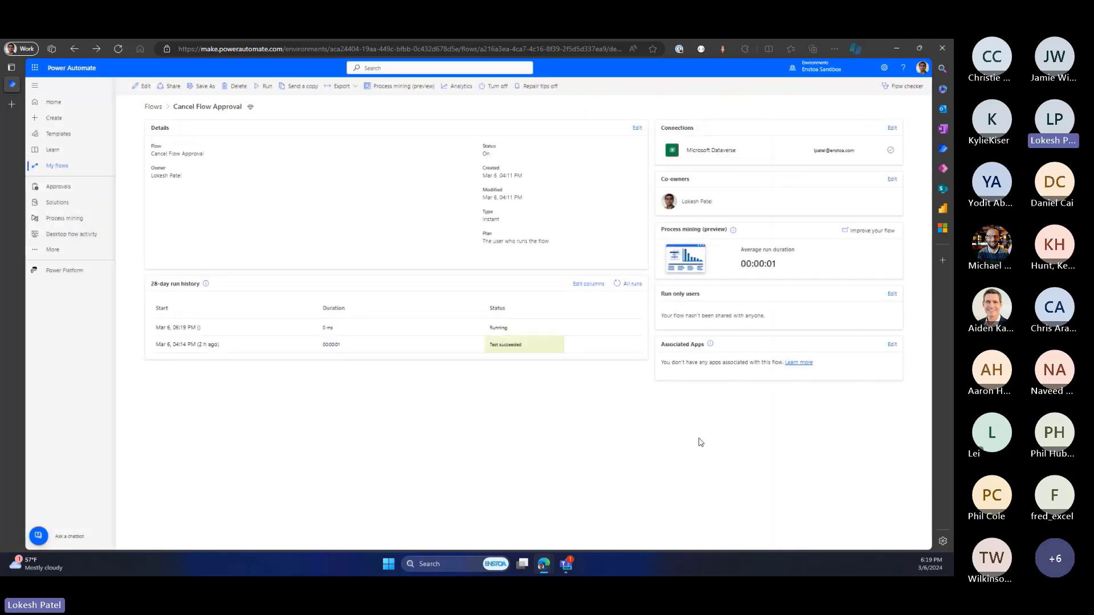
click(617, 283)
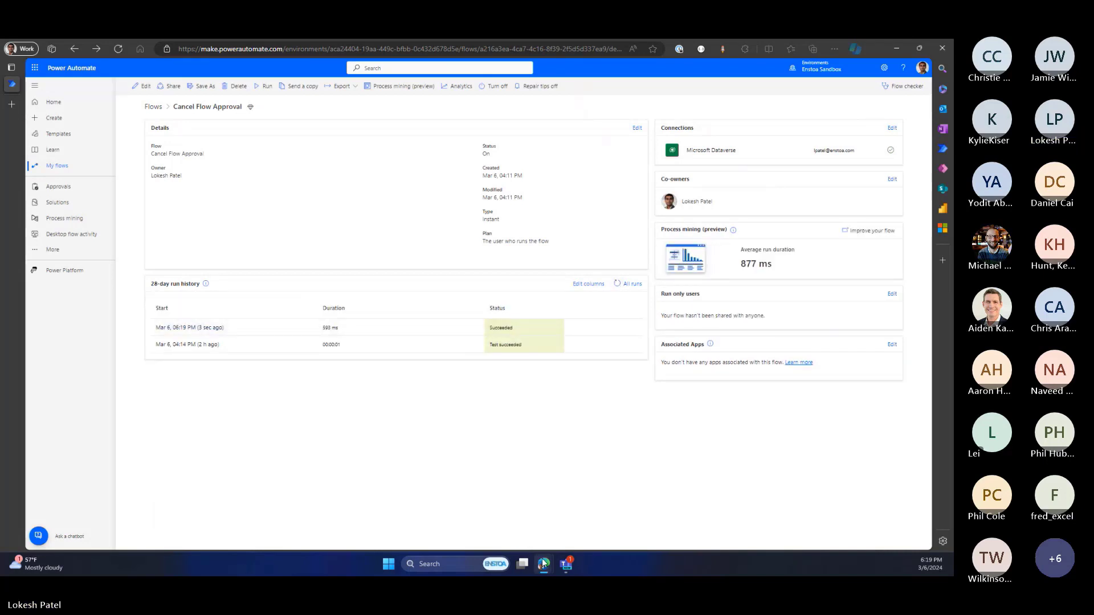
Switch back to the Power Apps tables and reload the Approval table's data.
mouse_move(543, 563)
click(225, 493)
scroll(225, 493, up, 1)
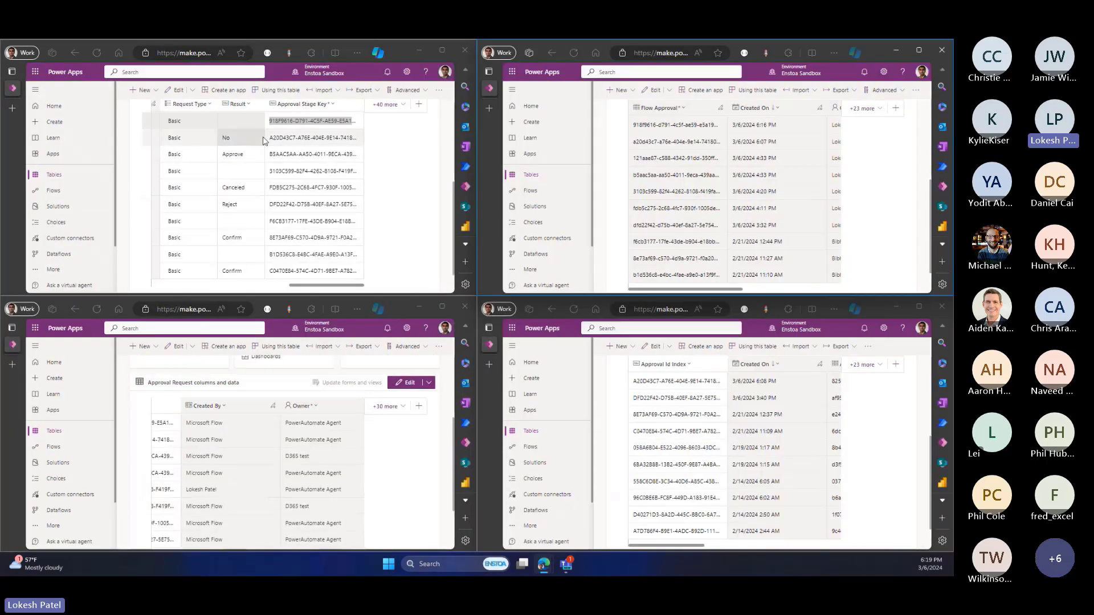
scroll(230, 152, up, 1)
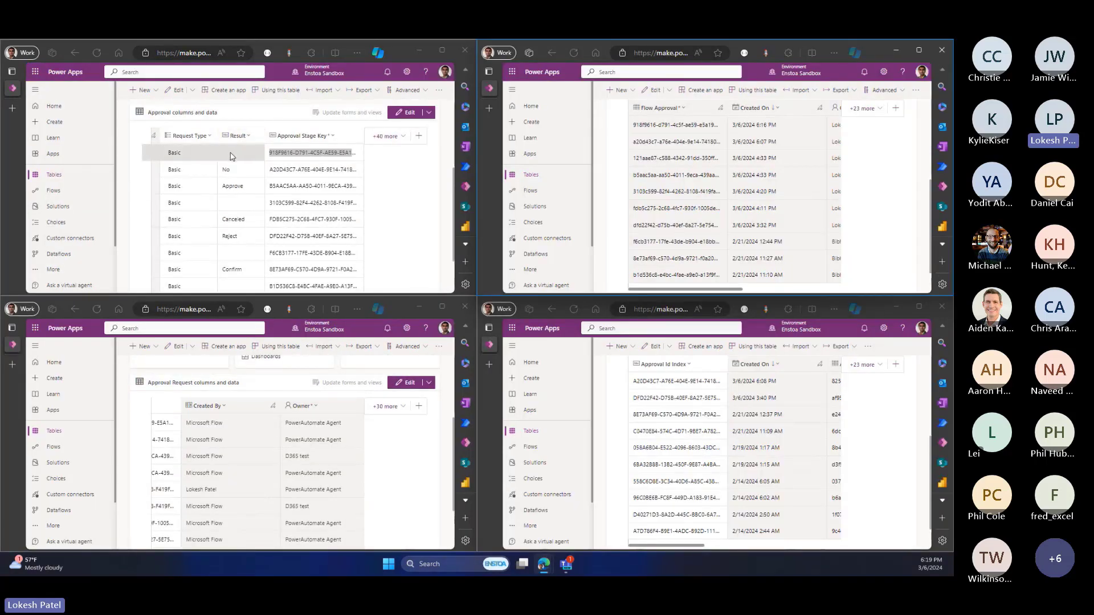
click(393, 181)
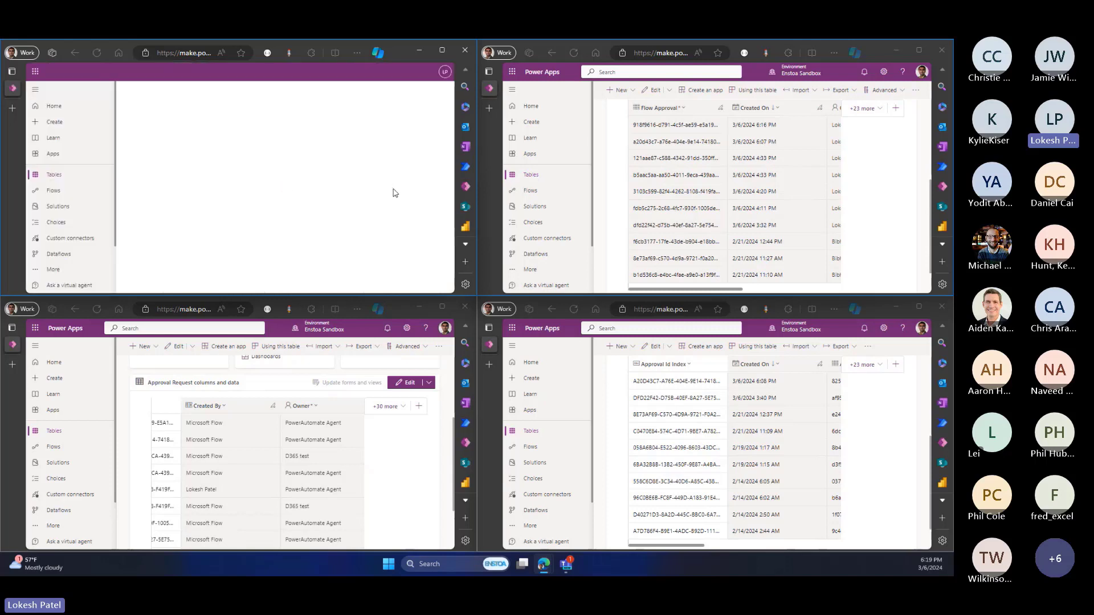
scroll(392, 191, down, 3)
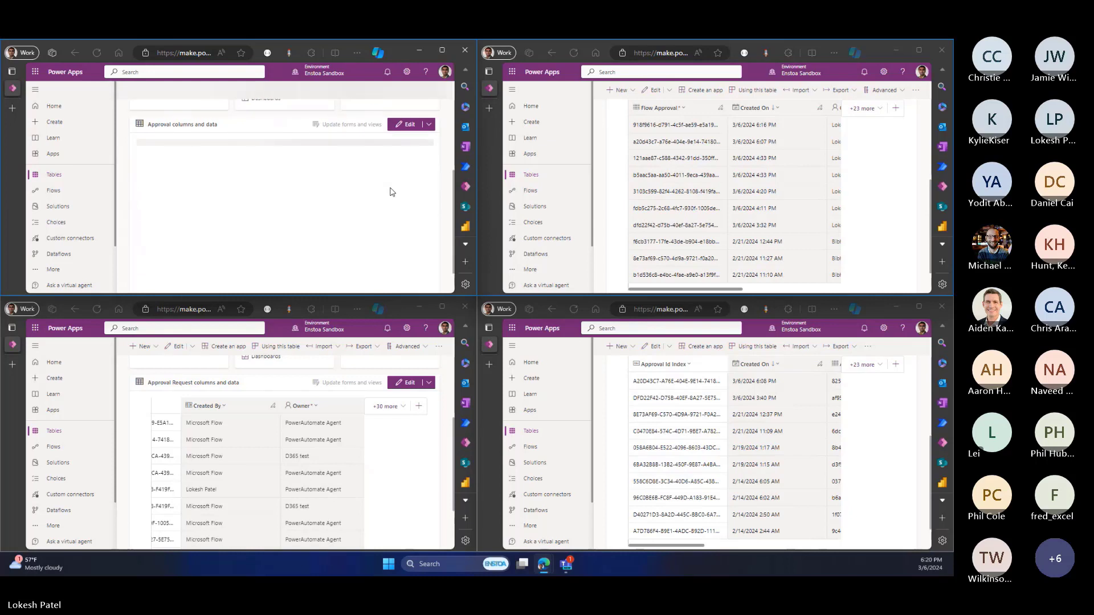
scroll(392, 191, down, 2)
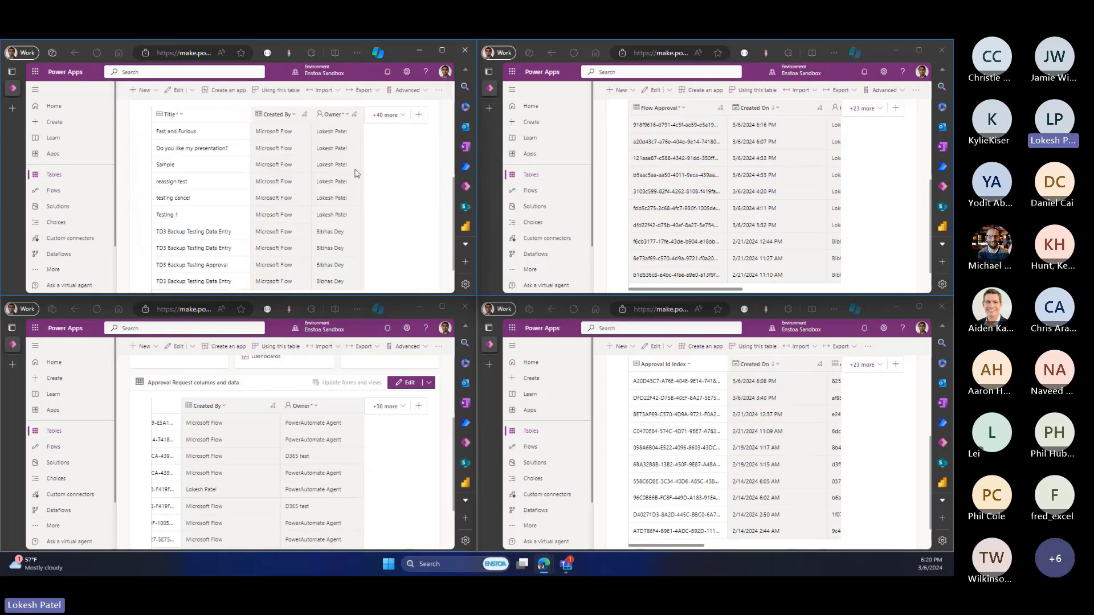
Examine the newest Approval row's owner, creation time, Result and Approval Stage Key columns.
scroll(354, 188, down, 1)
drag(196, 263, 213, 263)
scroll(402, 242, up, 1)
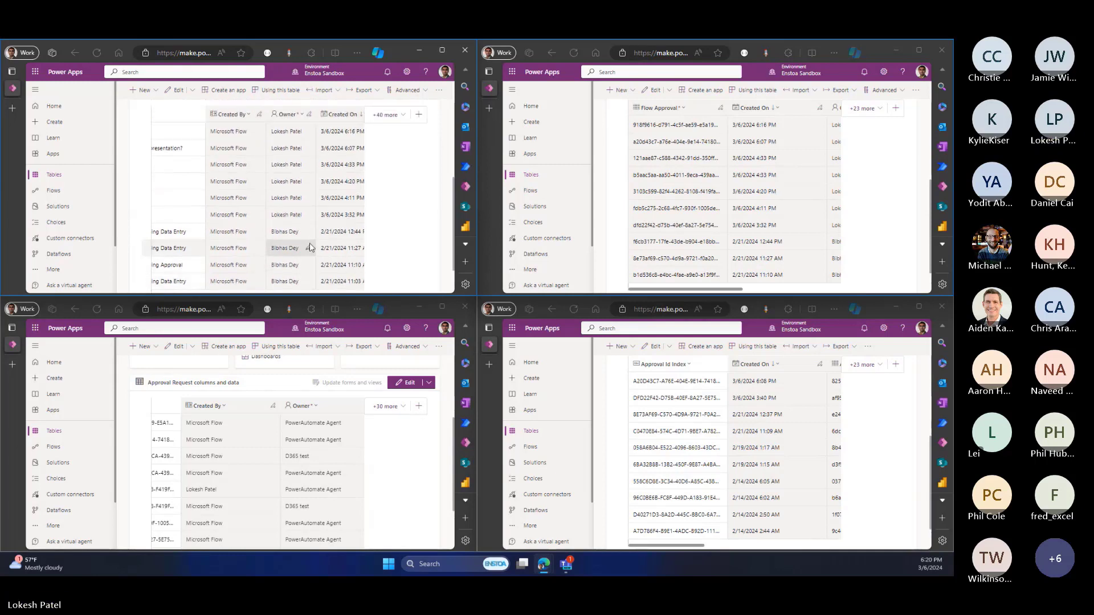
scroll(310, 243, down, 1)
drag(214, 265, 308, 267)
scroll(309, 239, up, 2)
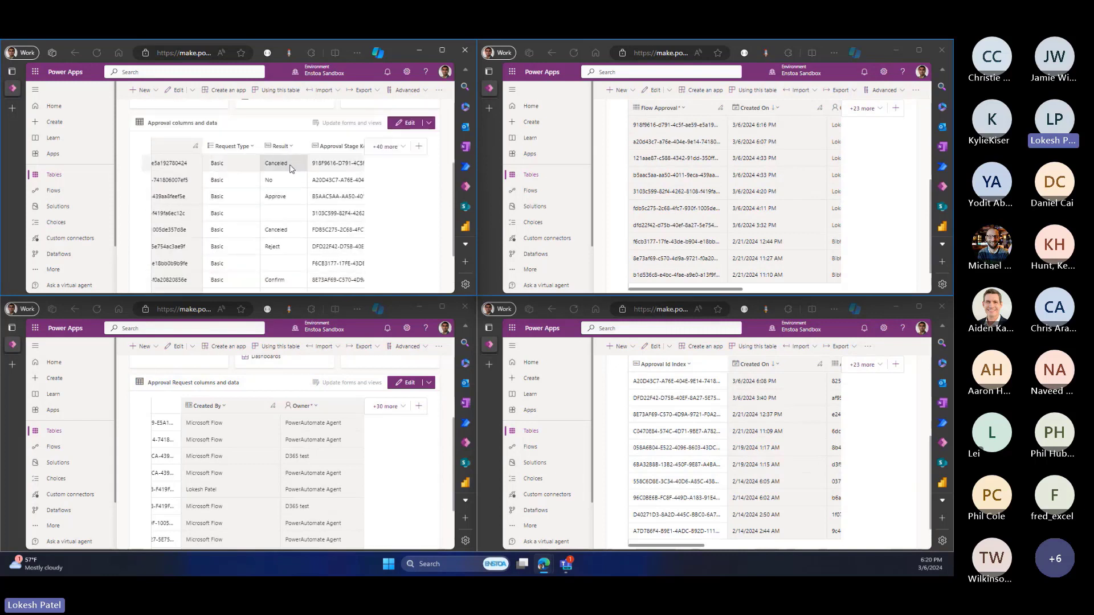
scroll(302, 228, down, 2)
drag(282, 265, 328, 267)
scroll(353, 217, up, 1)
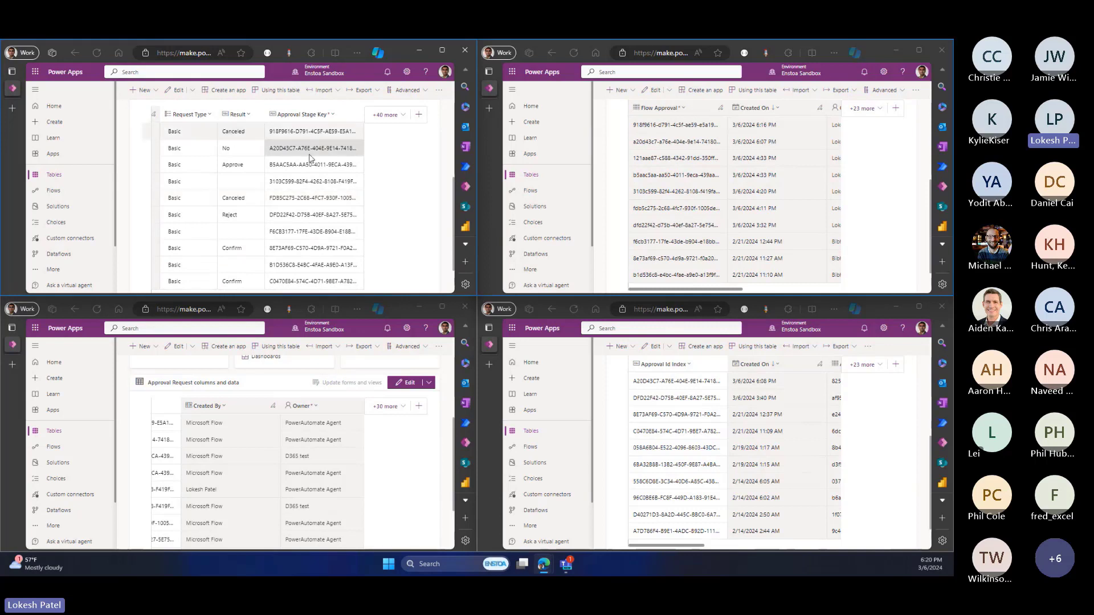
Add the existing Status column to the Approval table's data view.
click(389, 115)
scroll(360, 228, down, 4)
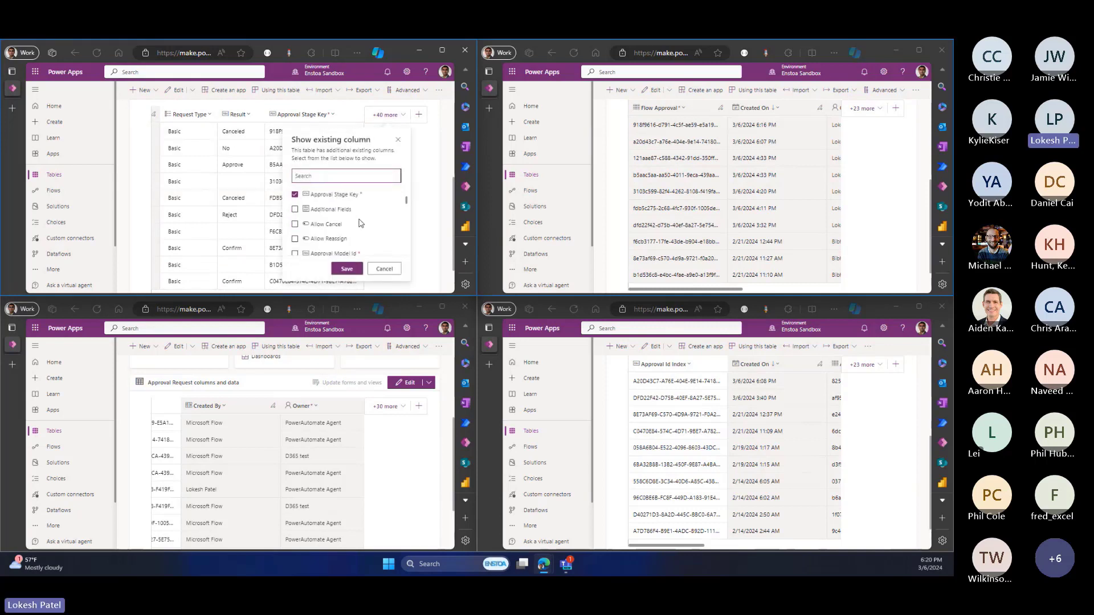
scroll(359, 229, down, 8)
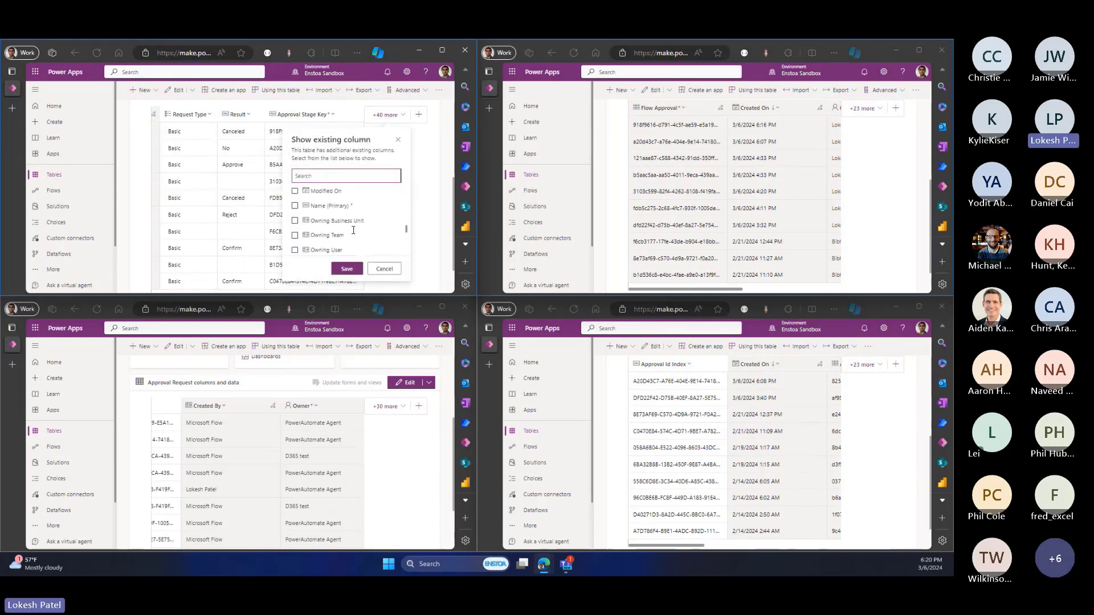
scroll(353, 228, down, 3)
click(296, 231)
click(345, 269)
Check the newest approval's Status value and look for a matching new row in the Approval Response table.
scroll(233, 253, down, 2)
scroll(245, 251, right, 3)
scroll(374, 222, up, 5)
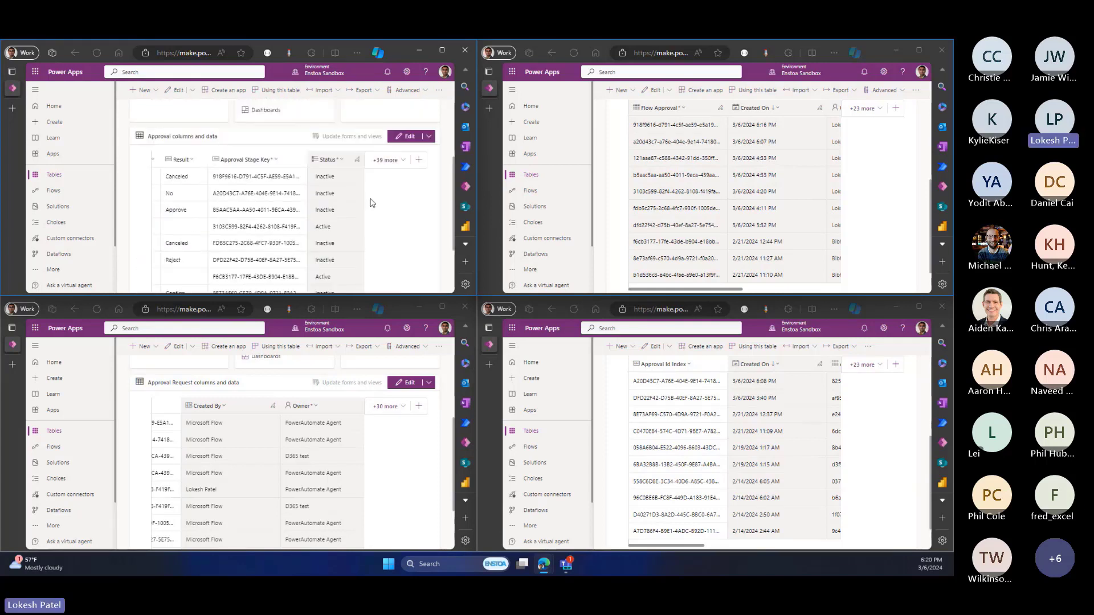
scroll(402, 194, down, 1)
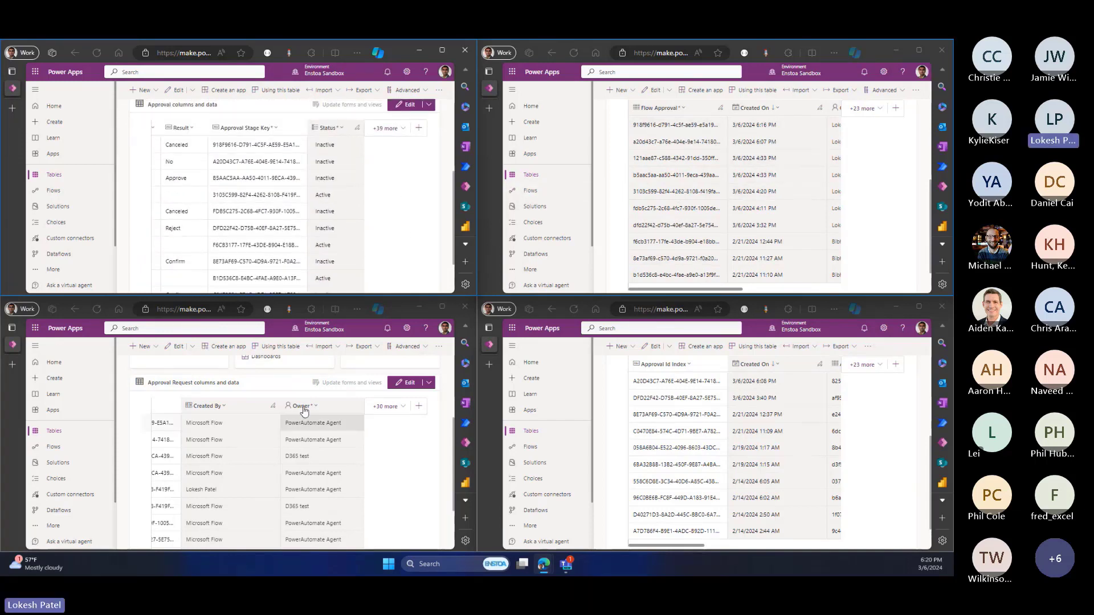
scroll(757, 453, up, 2)
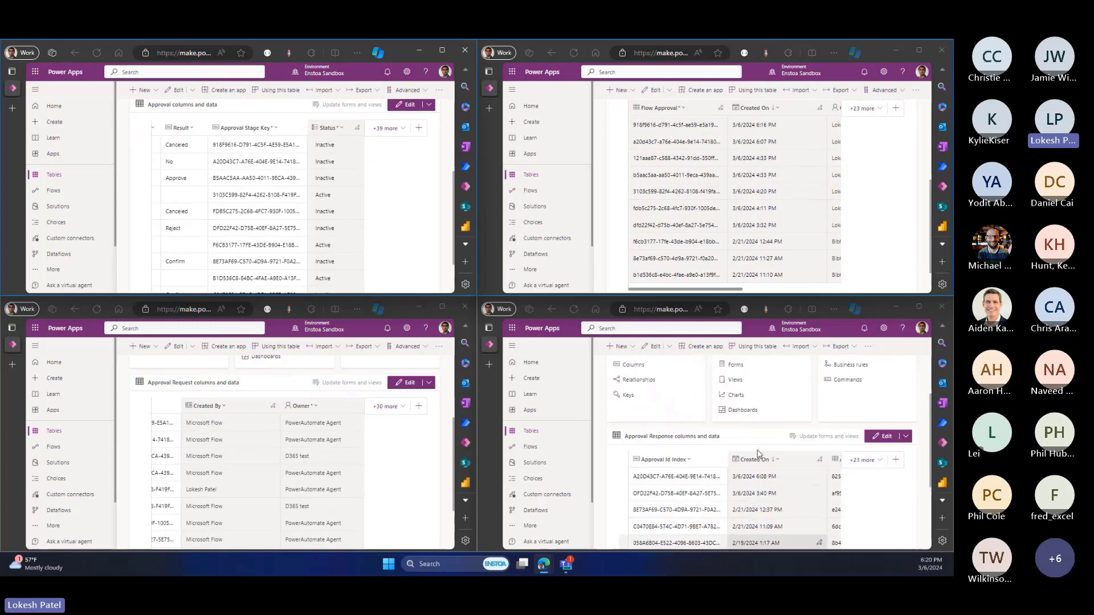
scroll(757, 453, down, 2)
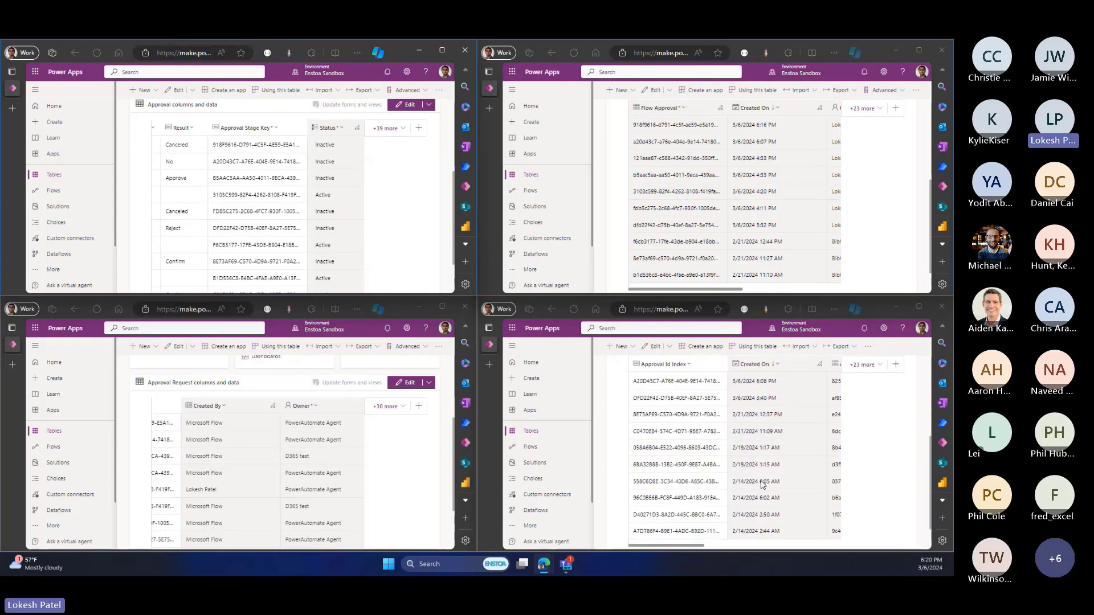
Switch to the slideshow and advance to the Reassign slide, revealing its table diagram and Initial record counts.
mouse_move(551, 566)
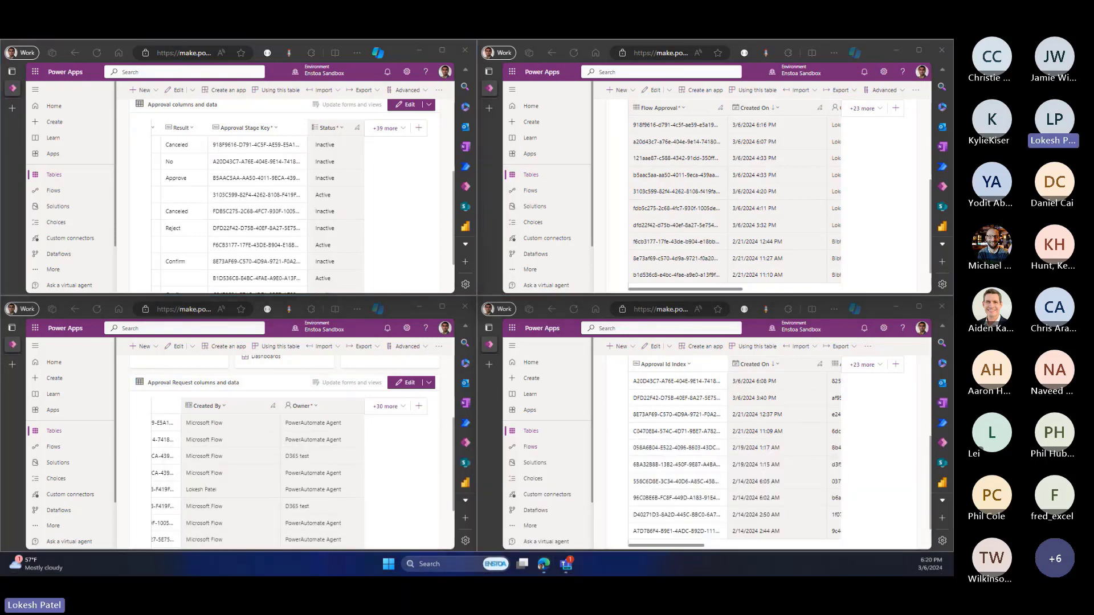
key(alt+Tab)
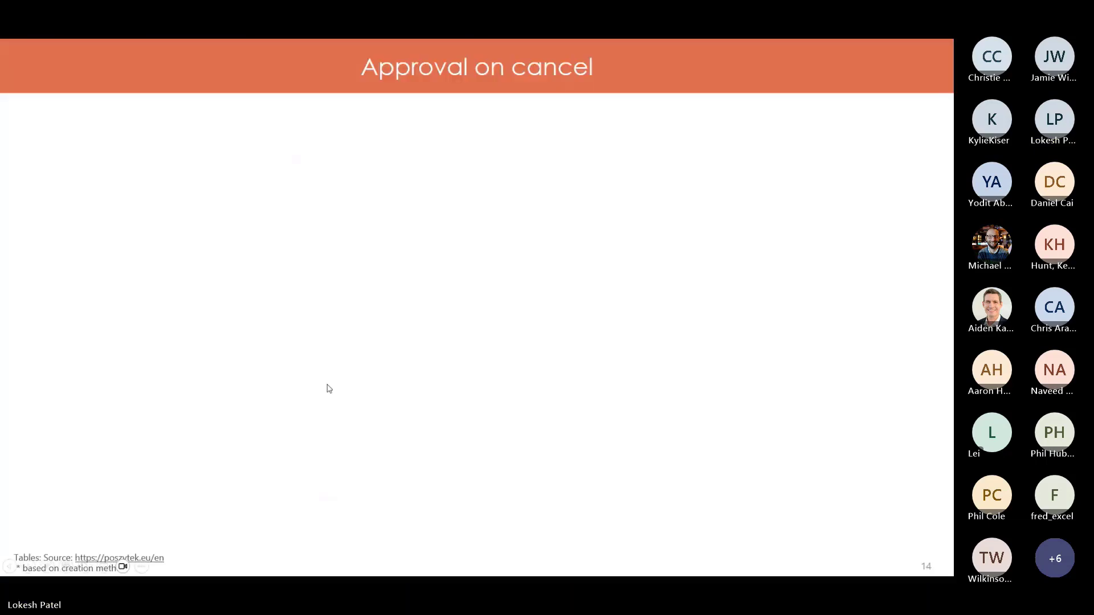
key(Right)
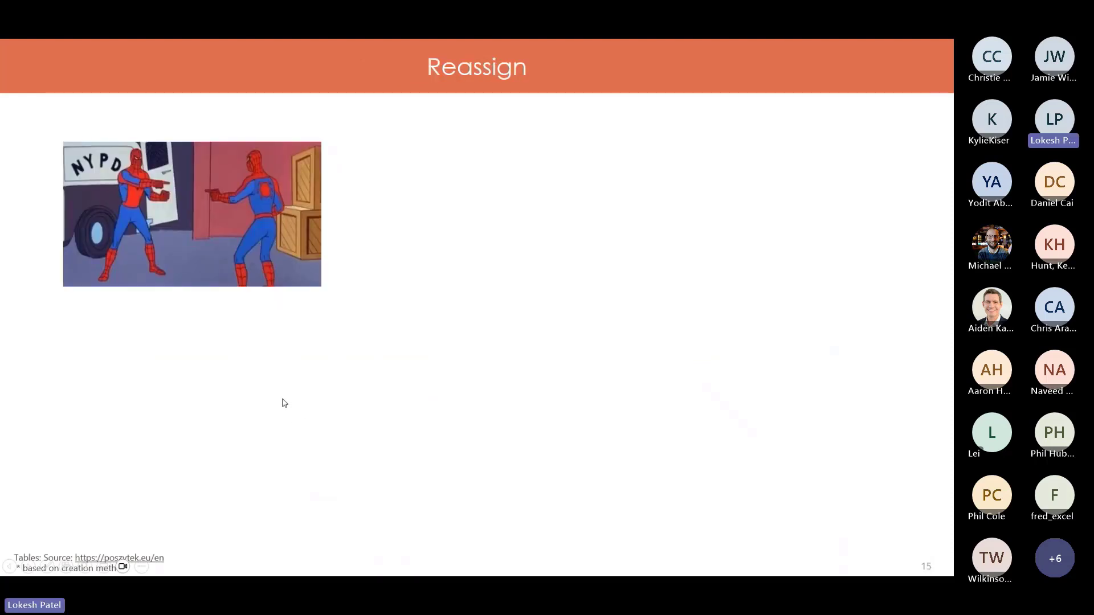
key(Right)
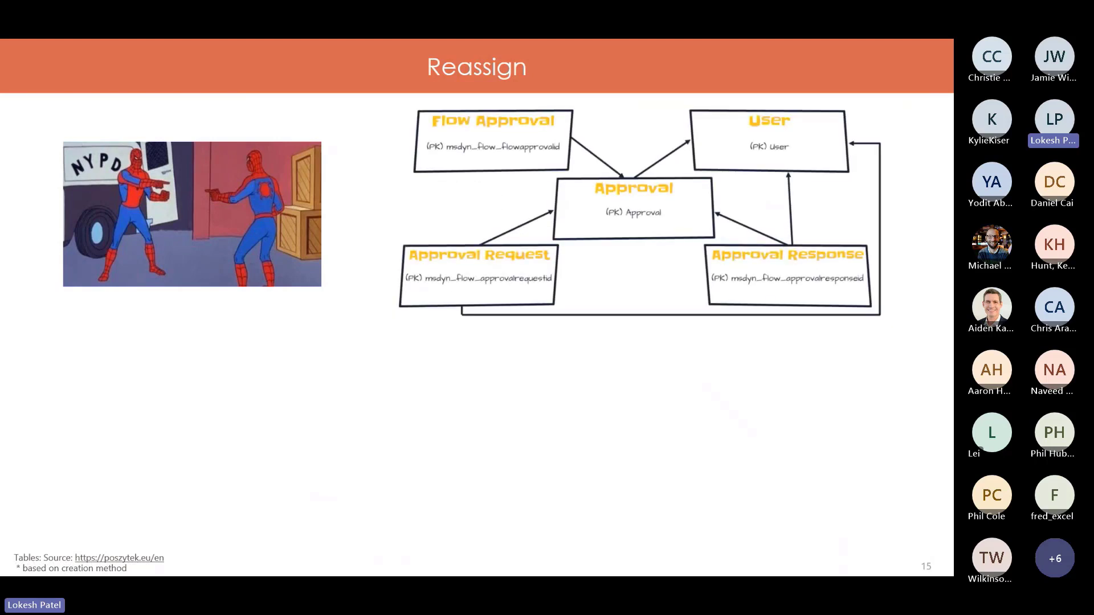
key(Right)
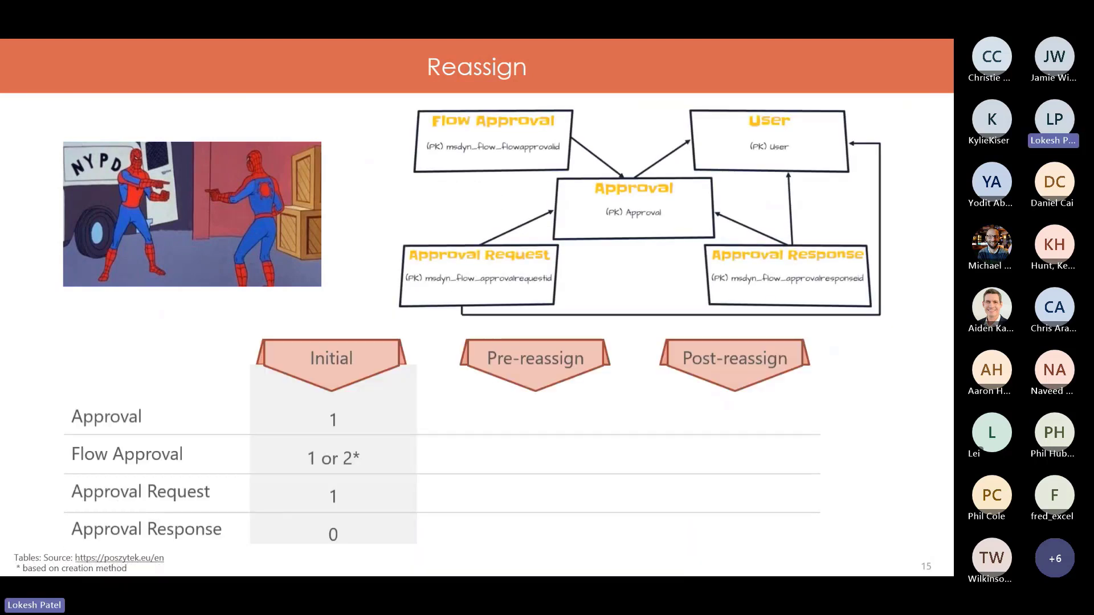
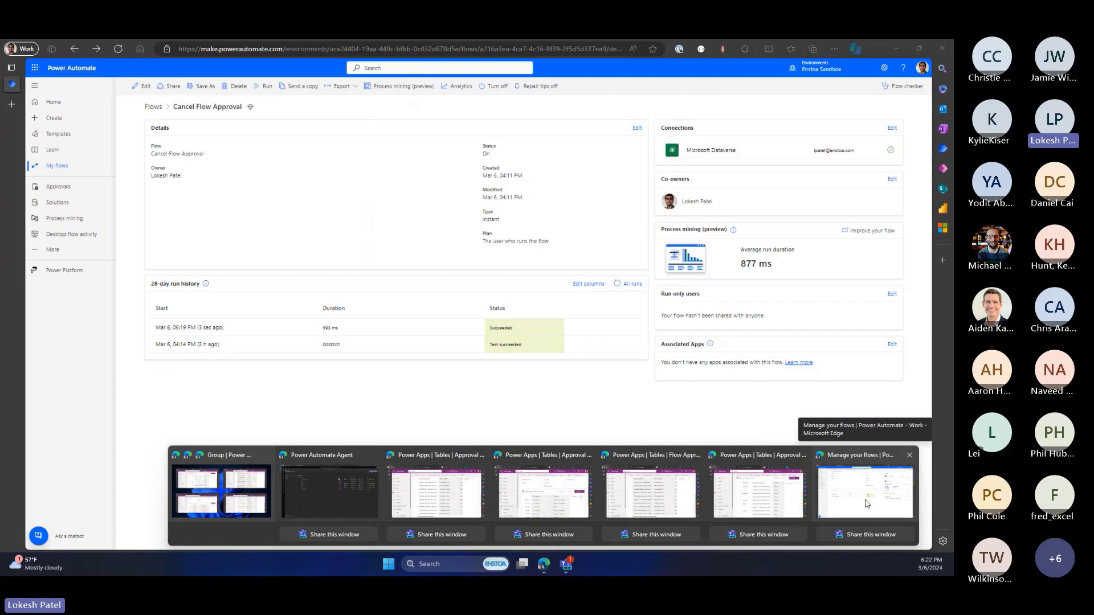
Switch to the Teams Approvals app and start a new basic approval request named "Fast and Furious 2".
click(862, 500)
mouse_move(566, 564)
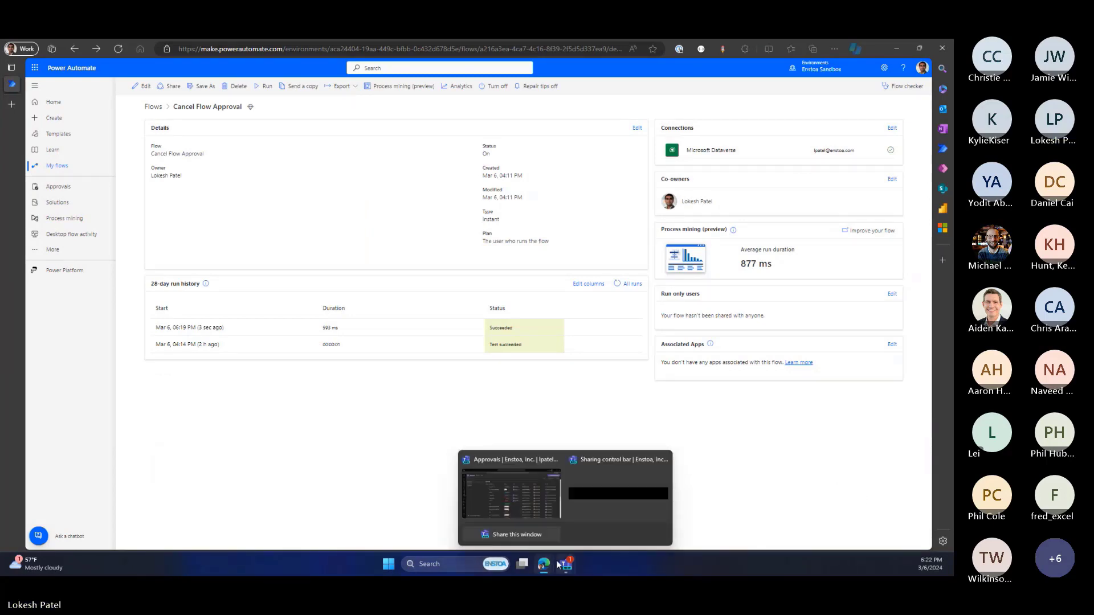
click(539, 521)
click(824, 151)
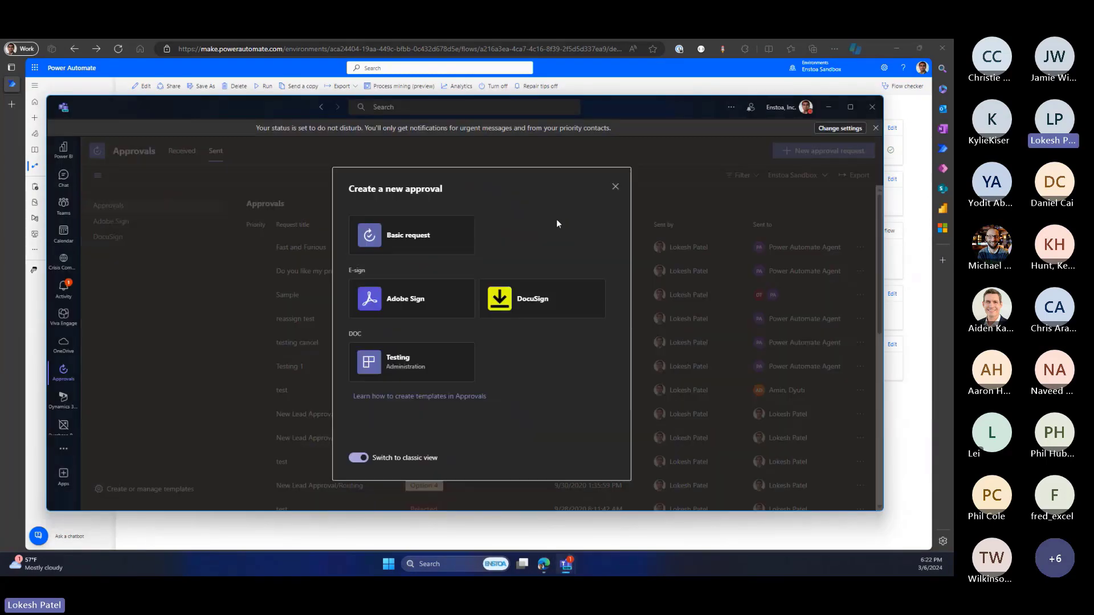
click(438, 231)
click(440, 244)
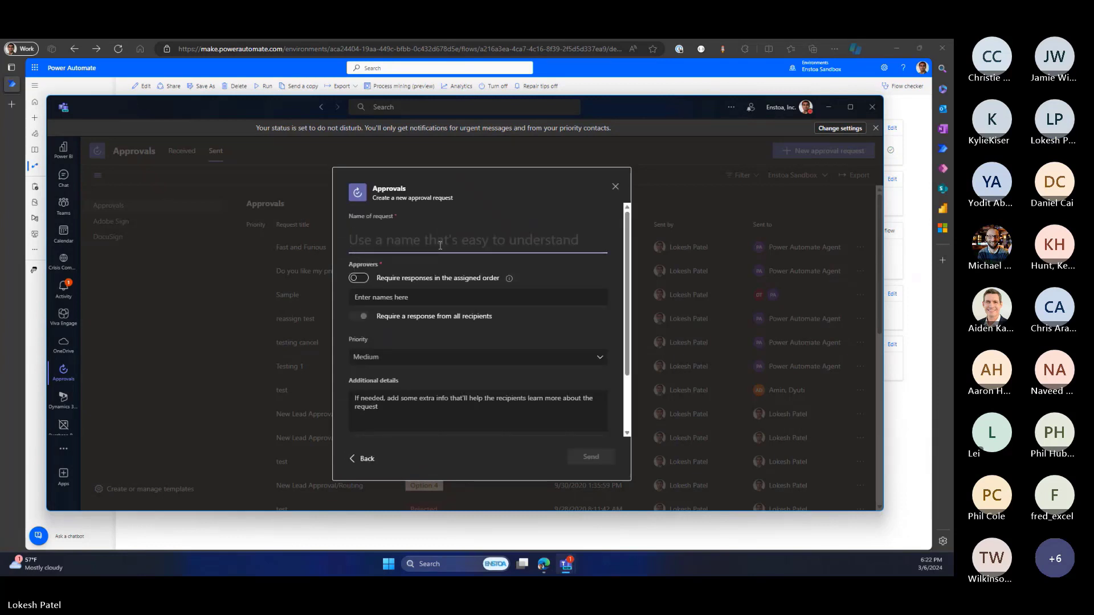
text(Fast and F)
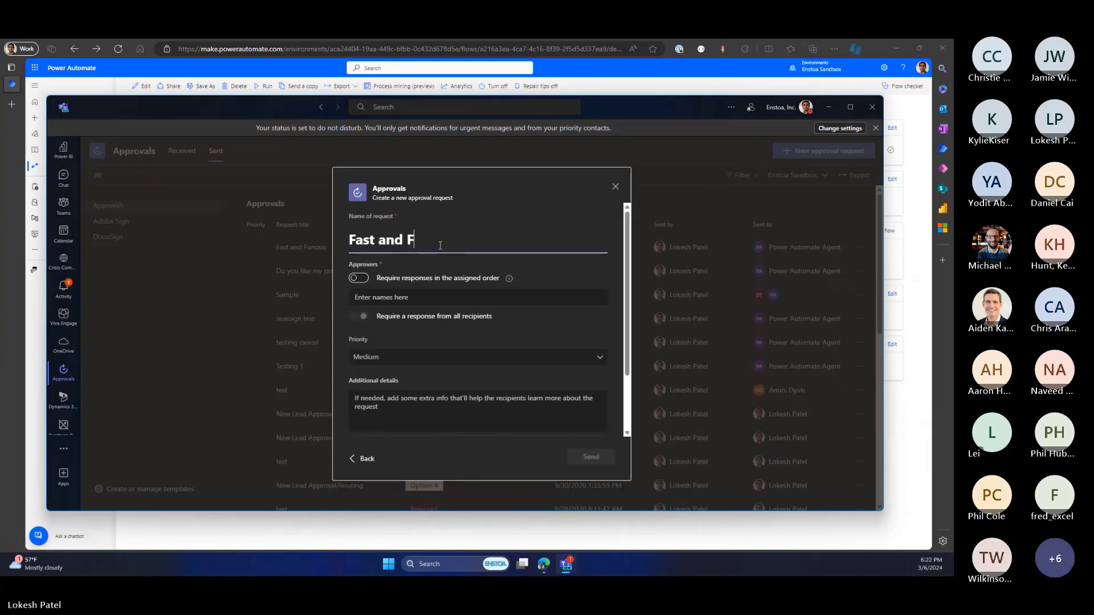
text(urious 2)
Assign the D365 test account as the request's approver and send the request.
click(480, 300)
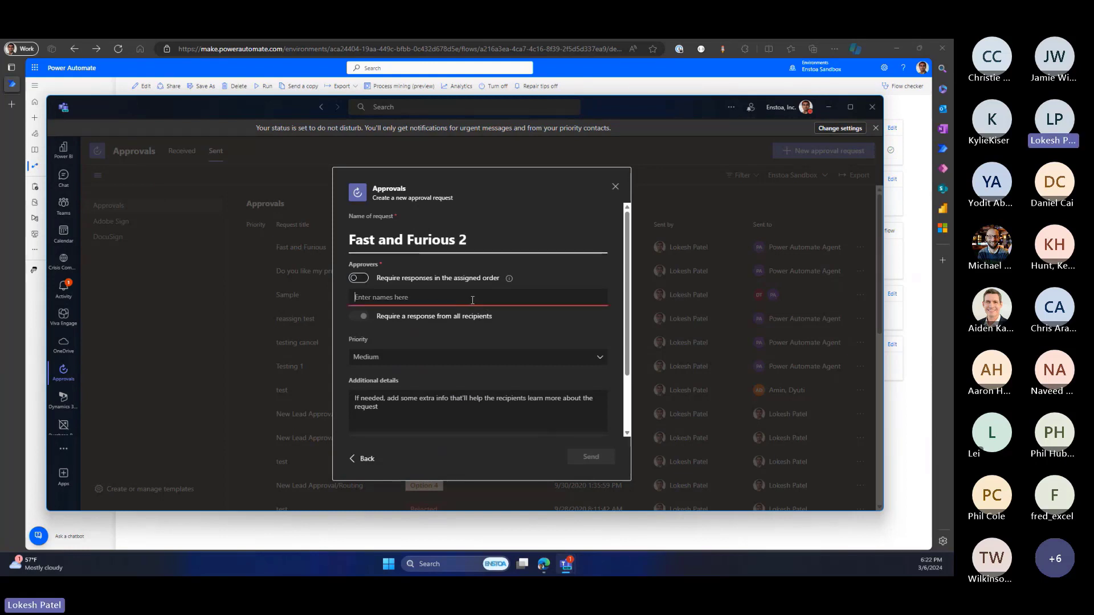
text(power)
key(ctrl+a)
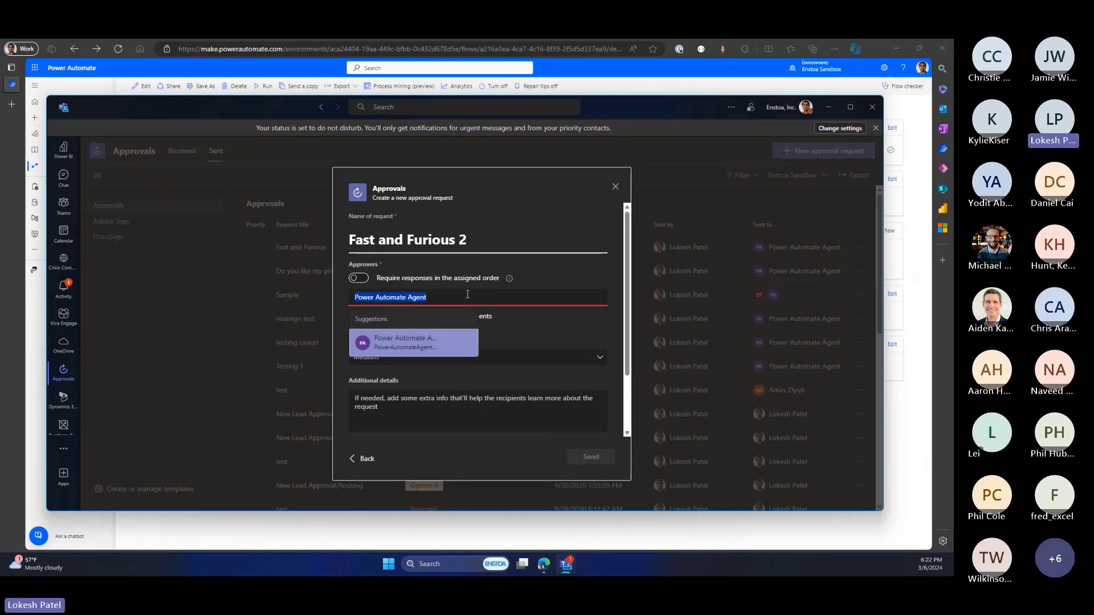
text(d)
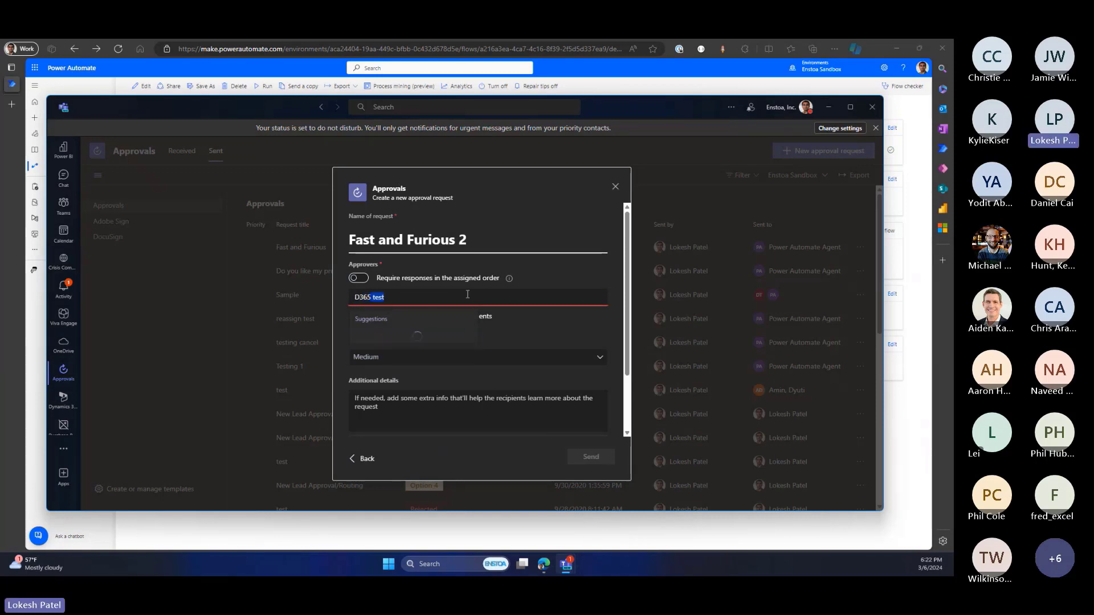
click(415, 341)
scroll(504, 318, down, 2)
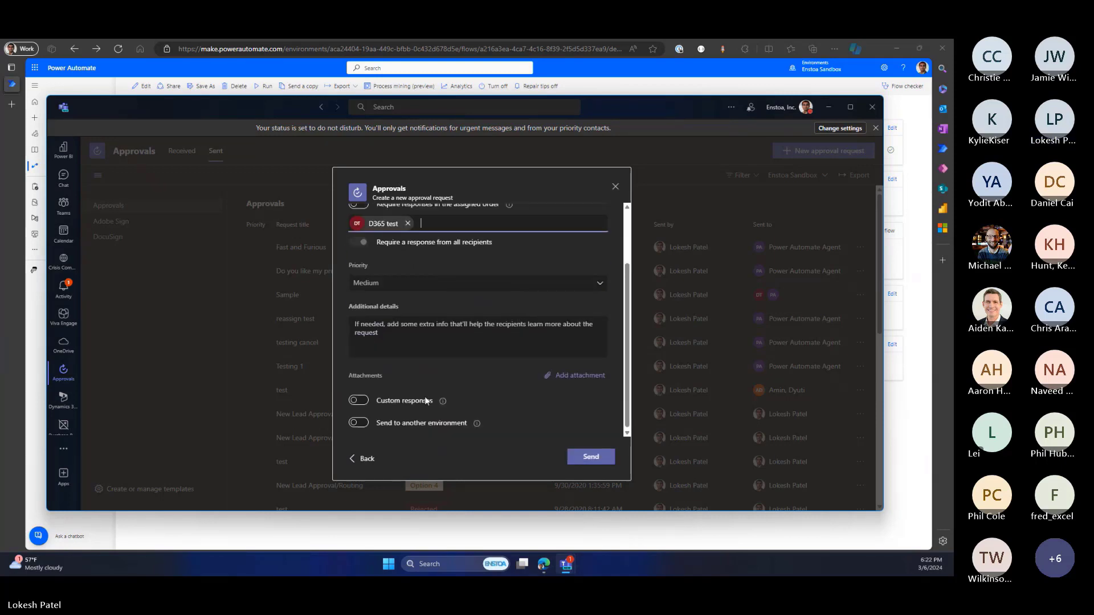
click(579, 455)
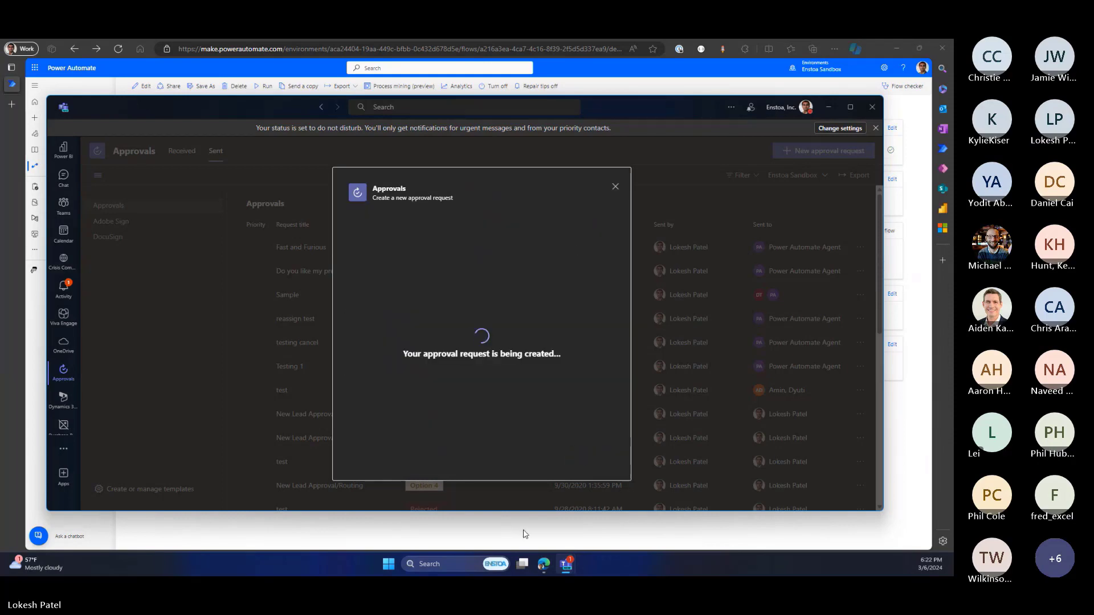
Switch to the grouped Power Apps tables, reload them and find the Fast and Furious 2 row in the Approval table.
mouse_move(544, 564)
click(263, 503)
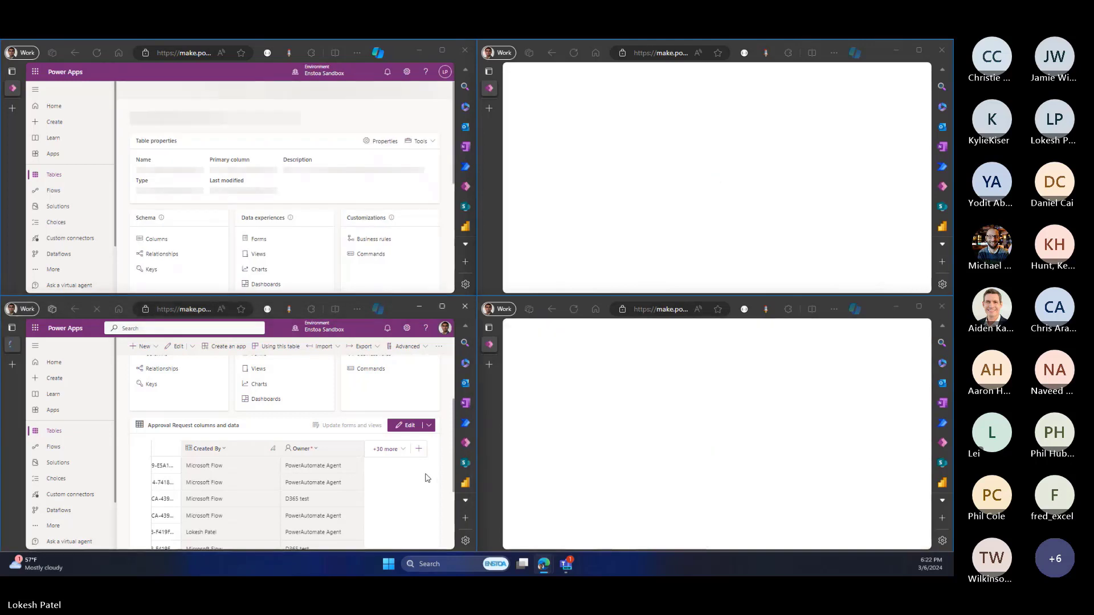
scroll(341, 188, down, 3)
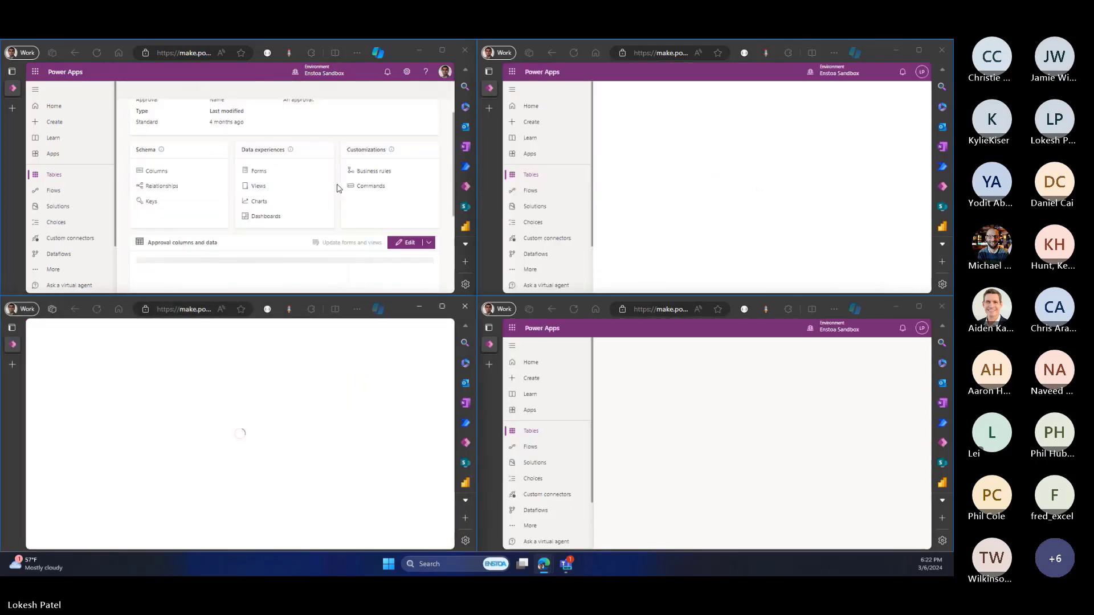
scroll(324, 217, down, 2)
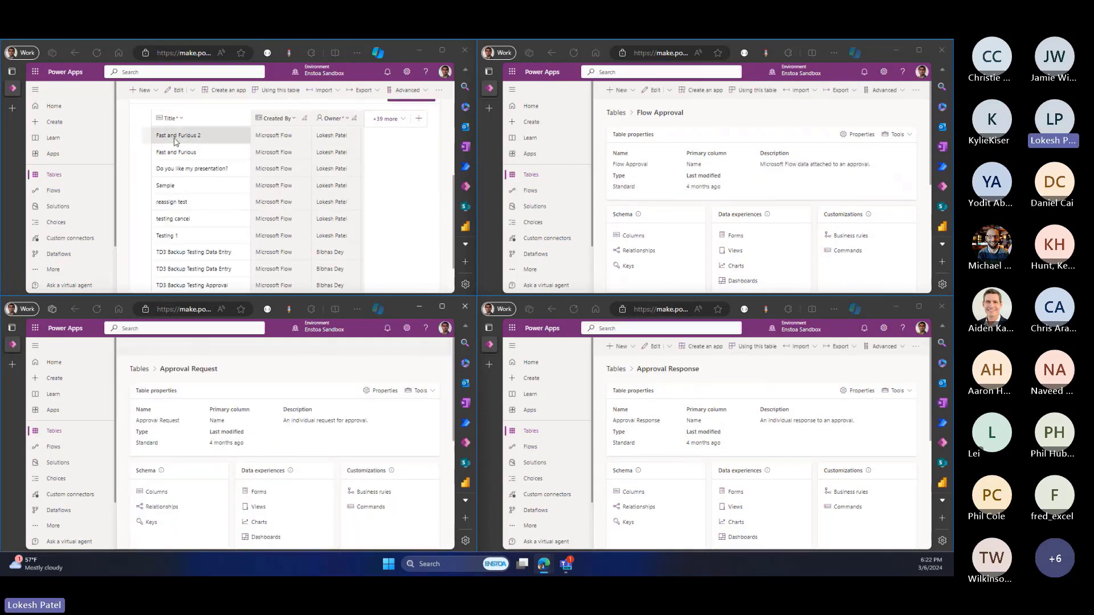
scroll(192, 140, down, 1)
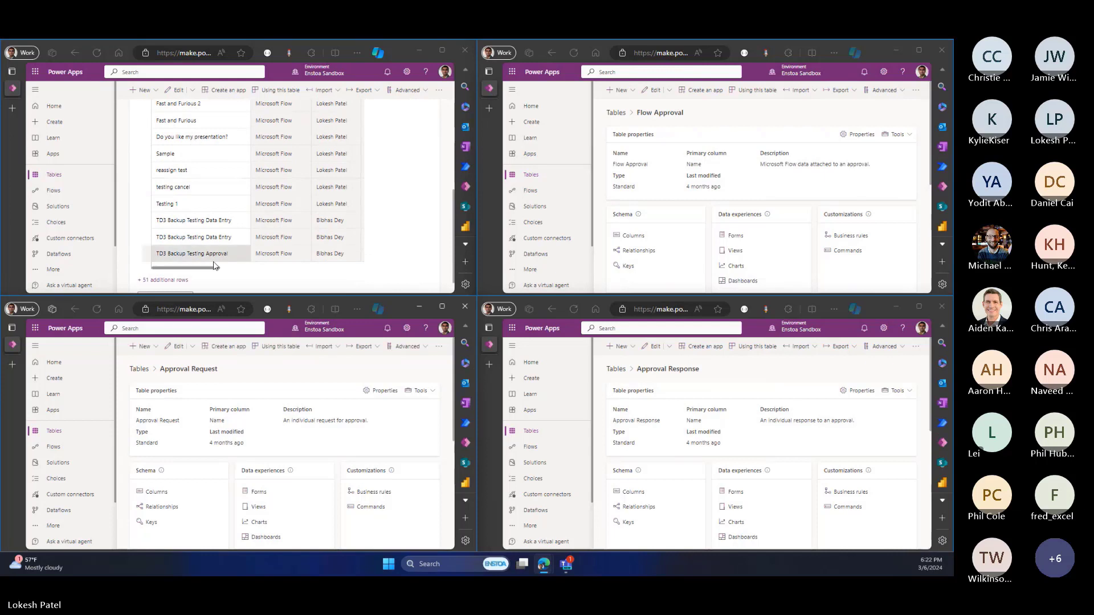
Copy the Approval Stage Key of the Fast and Furious 2 row in the Approval table.
drag(214, 268, 339, 269)
scroll(391, 227, down, 1)
scroll(339, 188, up, 1)
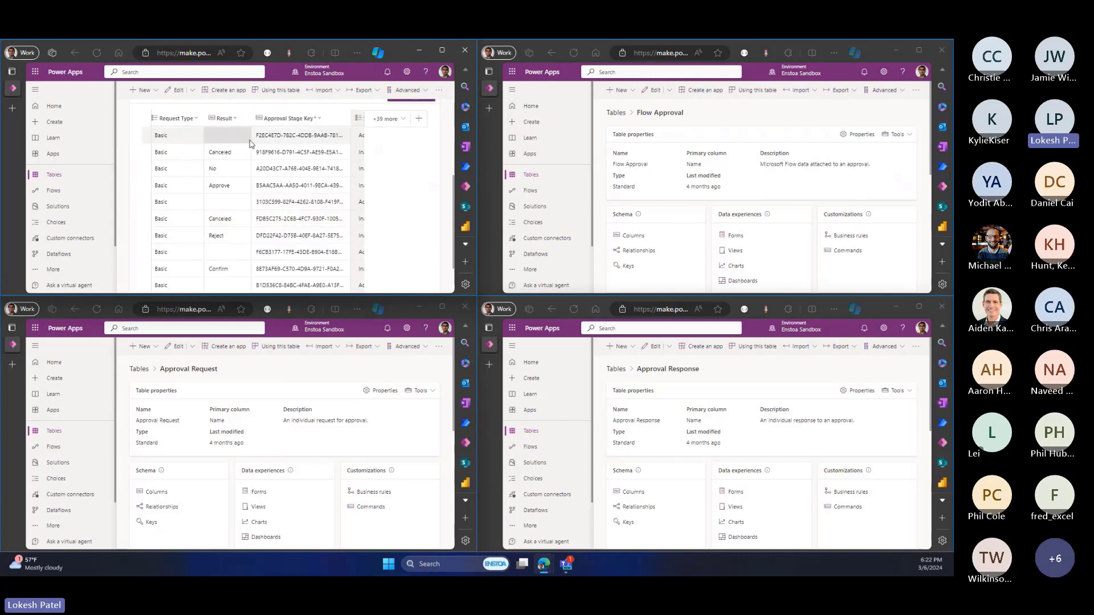
triple_click(296, 135)
right_click(297, 135)
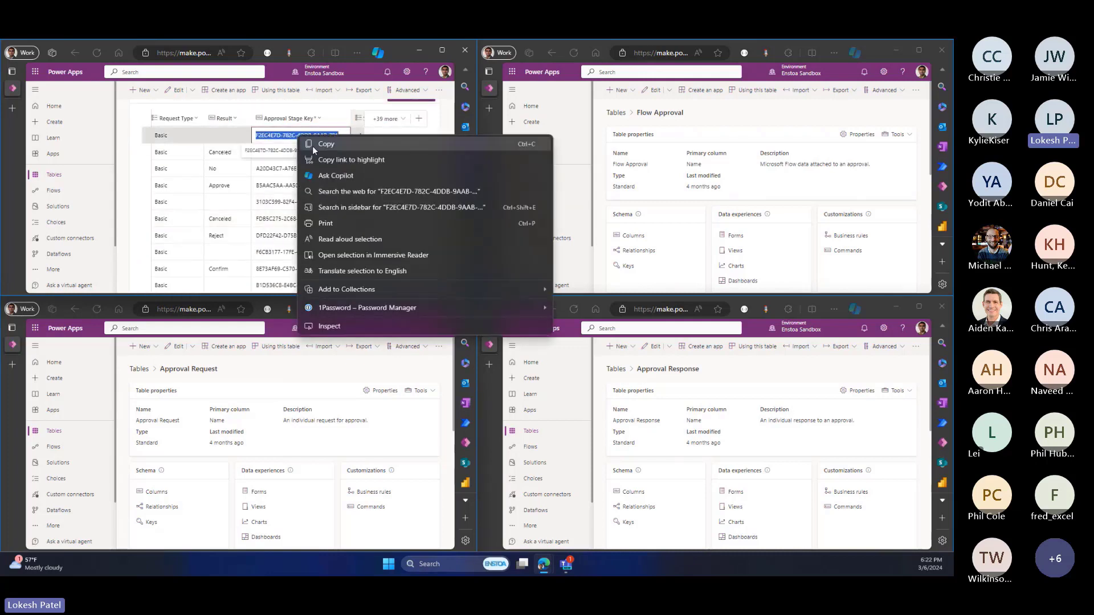
click(319, 143)
Examine the creator, owner and creation time of the newest row in the Approval table.
scroll(336, 245, down, 1)
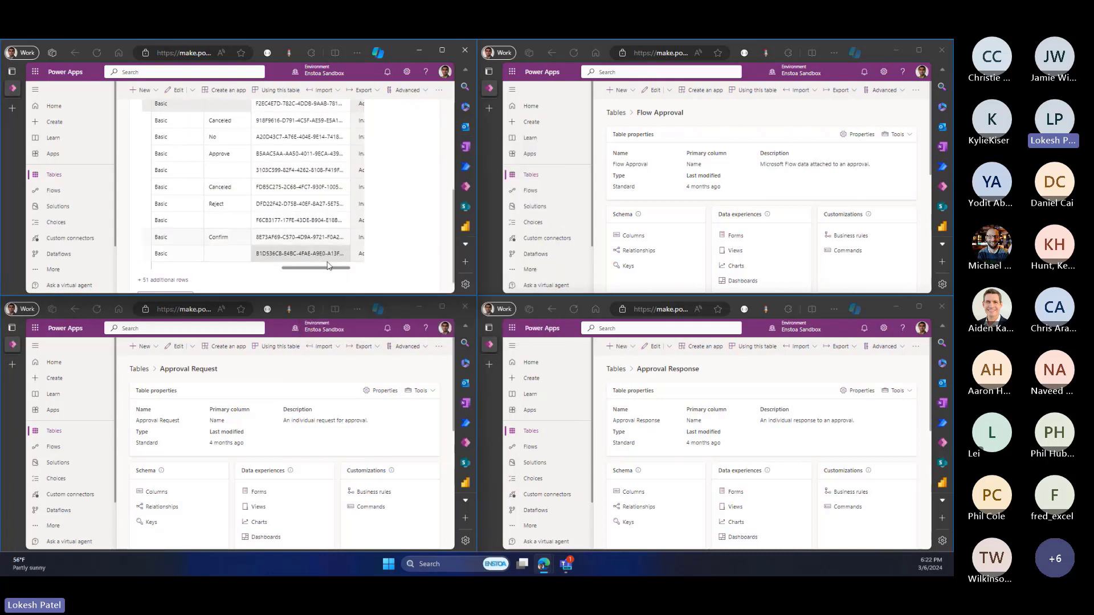
drag(328, 268, 233, 275)
scroll(270, 262, up, 2)
scroll(274, 265, down, 2)
scroll(248, 170, up, 2)
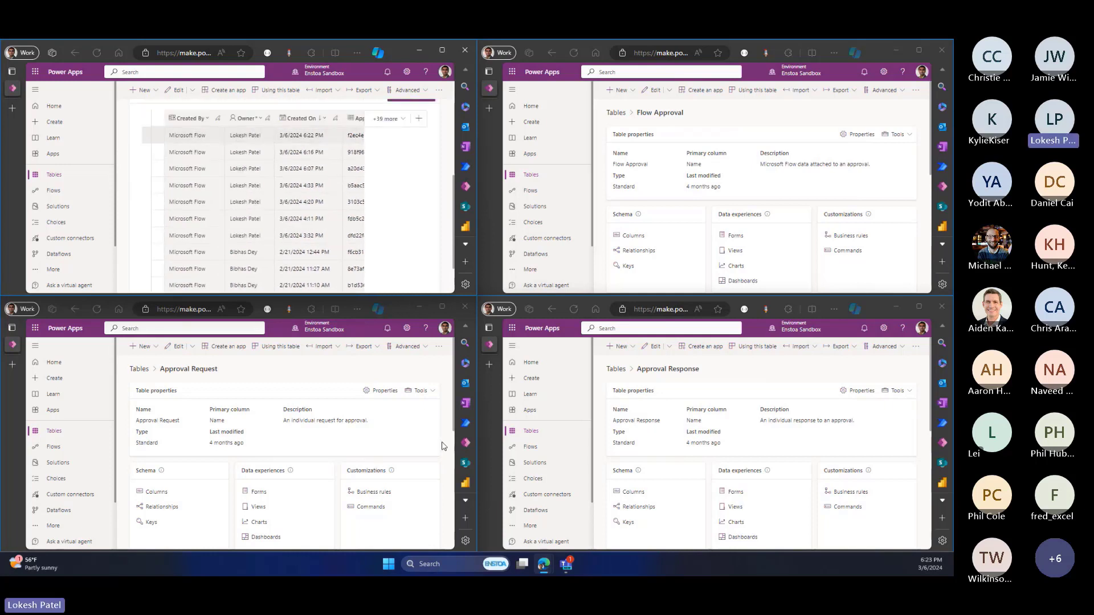
Find the matching newest row in the Flow Approval table and check its creation time and owner.
scroll(808, 252, down, 5)
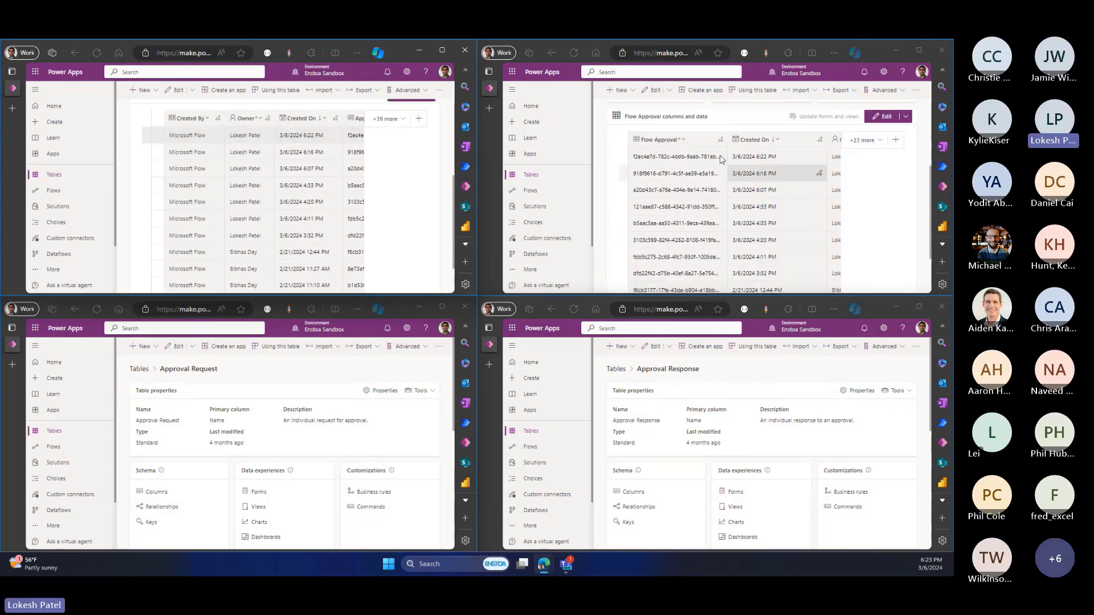
scroll(720, 159, down, 1)
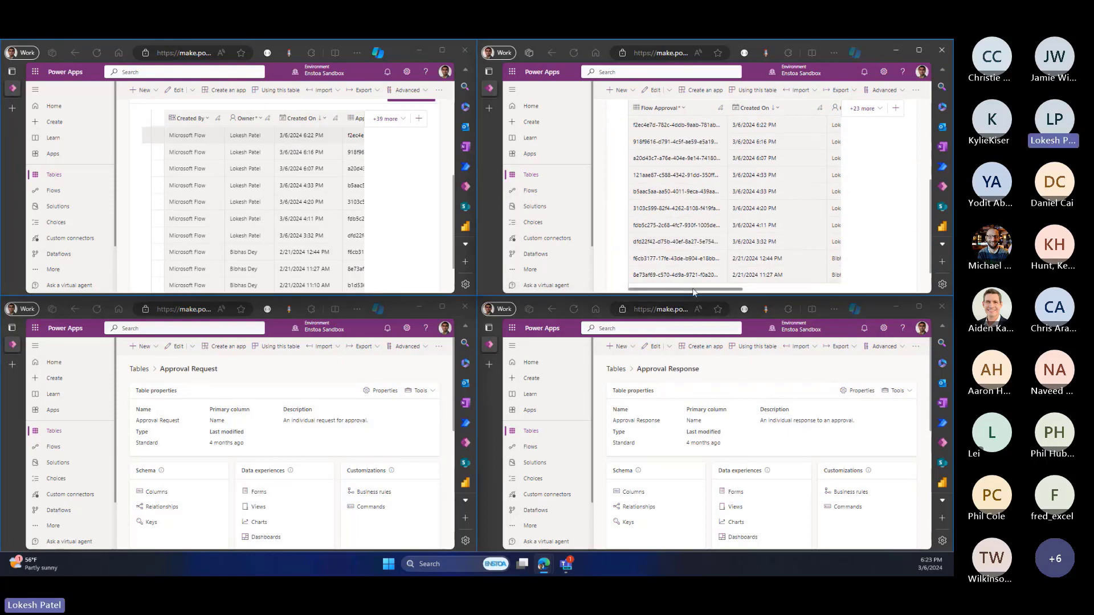
scroll(694, 293, right, 3)
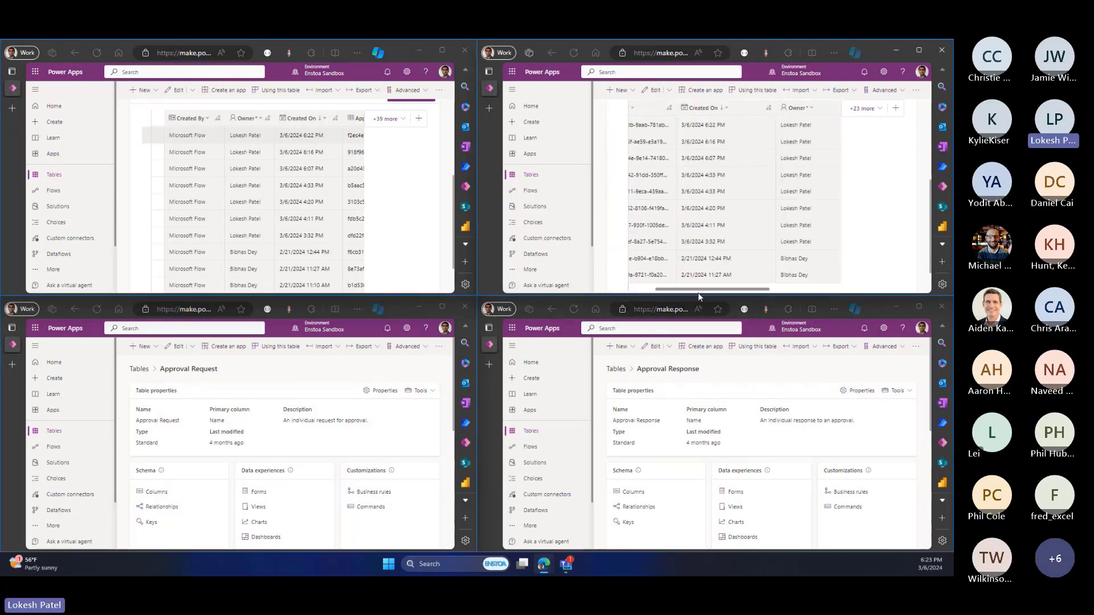
drag(698, 292, 649, 293)
Check the Approval Id Index, Created By and Owner columns of the newest row in the Approval Request table.
click(444, 475)
scroll(445, 475, down, 2)
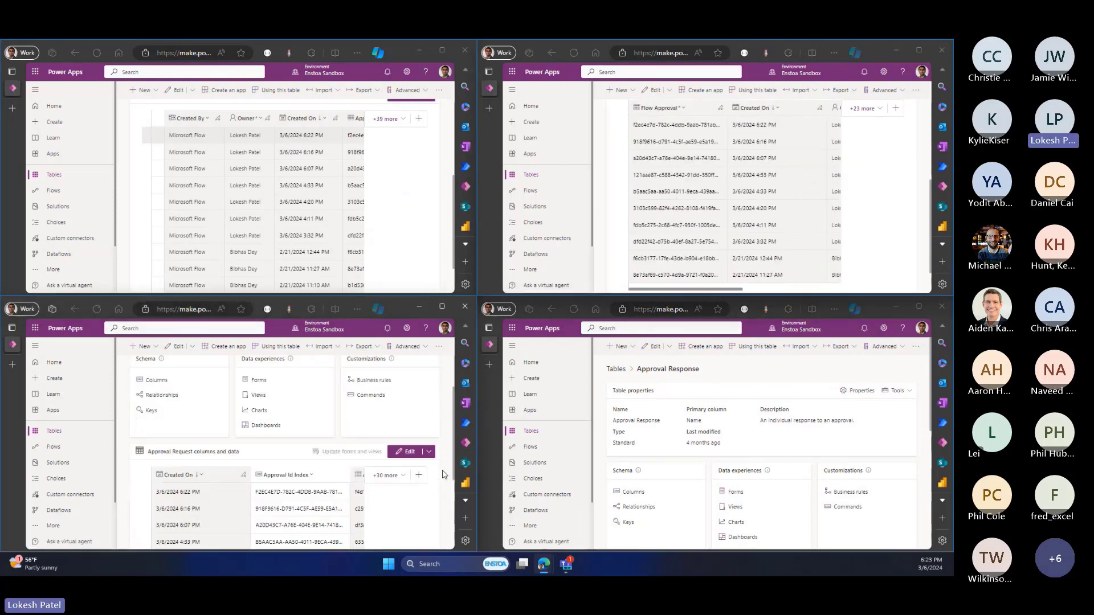
scroll(444, 475, down, 2)
drag(210, 545, 319, 549)
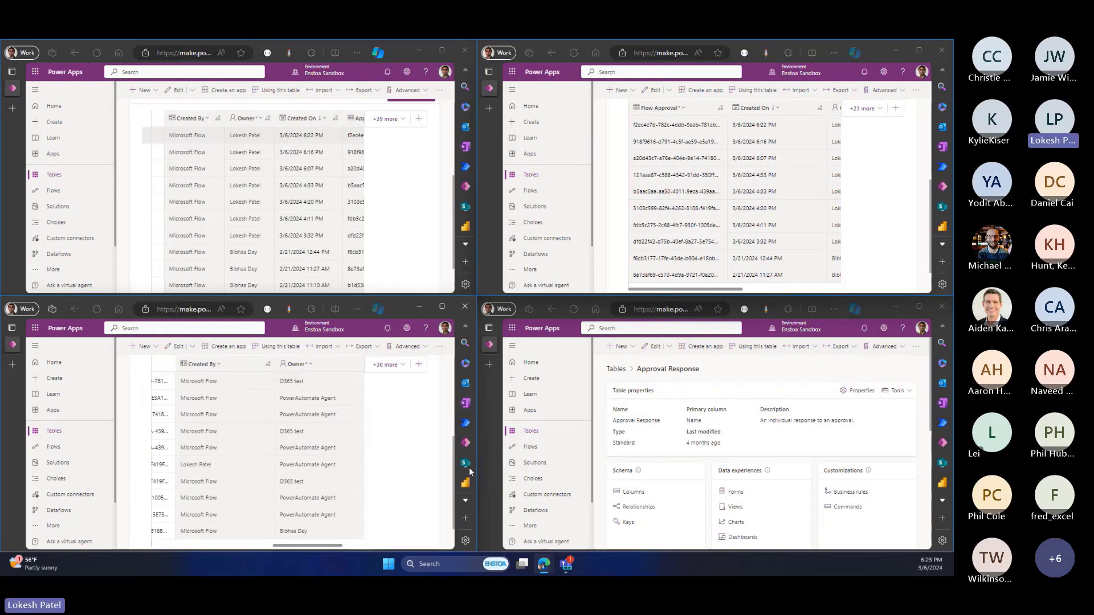
Switch to Power Automate and open the Reassign Approval Flow for editing.
mouse_move(569, 564)
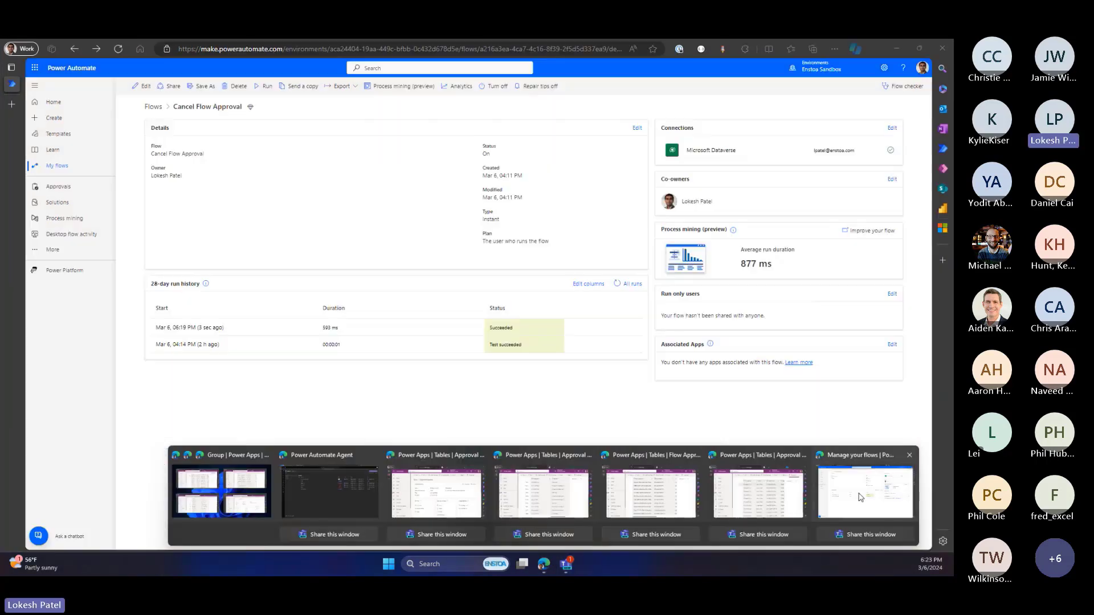
click(861, 497)
key(alt+Left)
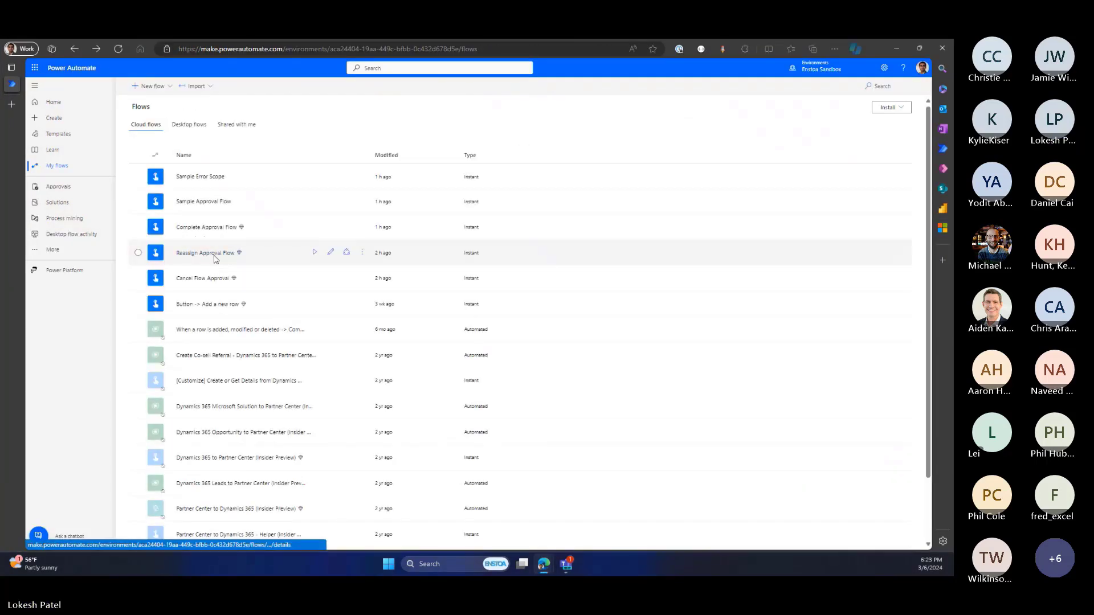
click(209, 253)
click(144, 86)
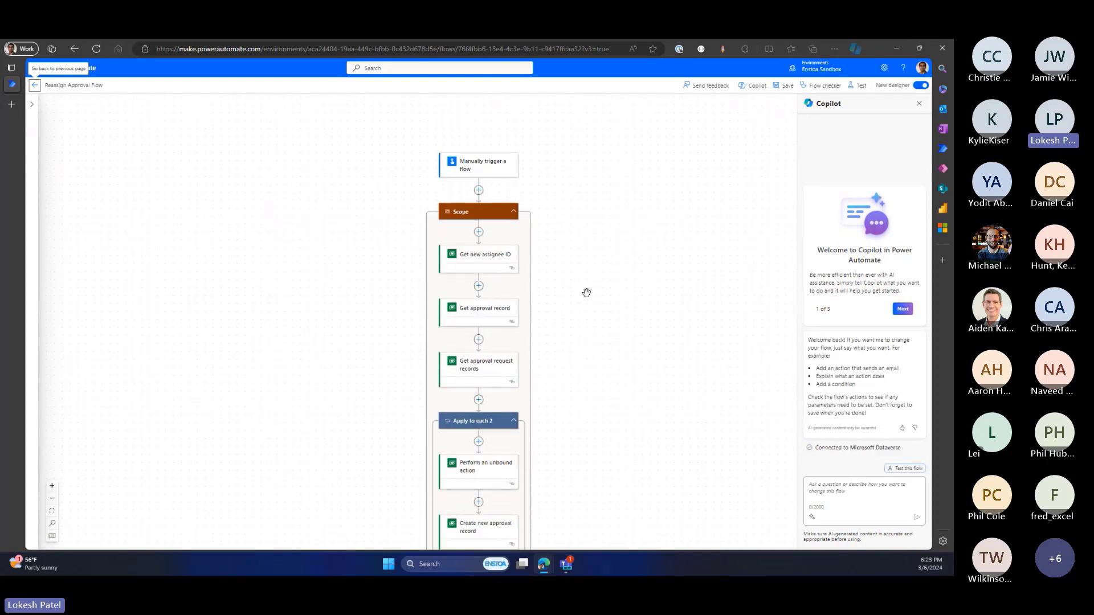
Review the parameters of the Get new assignee ID, Get approval record and Get approval request records actions.
scroll(586, 292, down, 1)
scroll(632, 302, down, 2)
scroll(632, 302, down, 1)
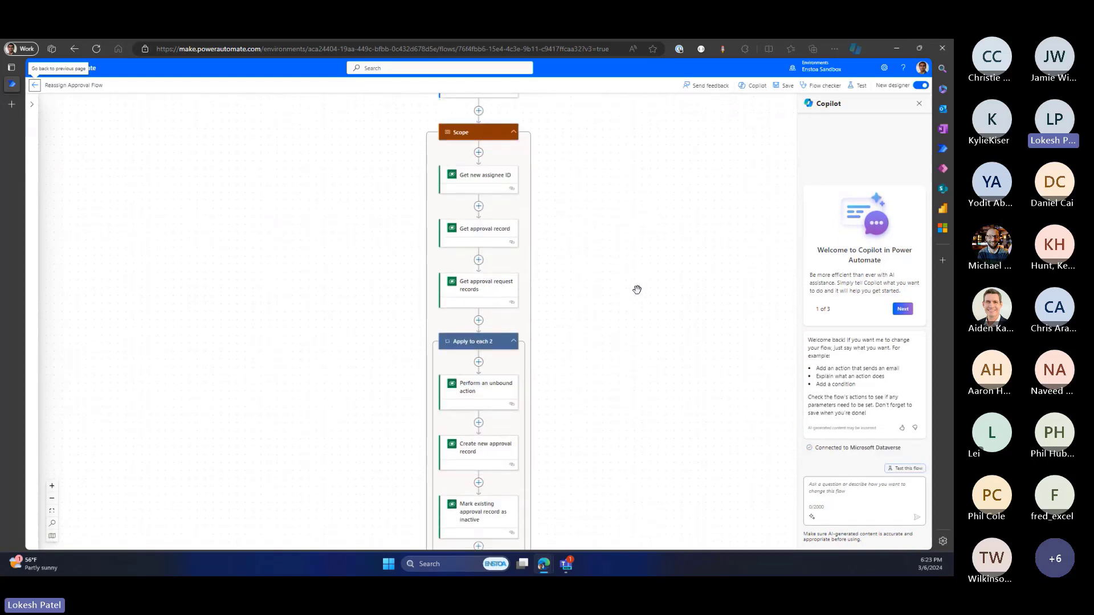
click(488, 178)
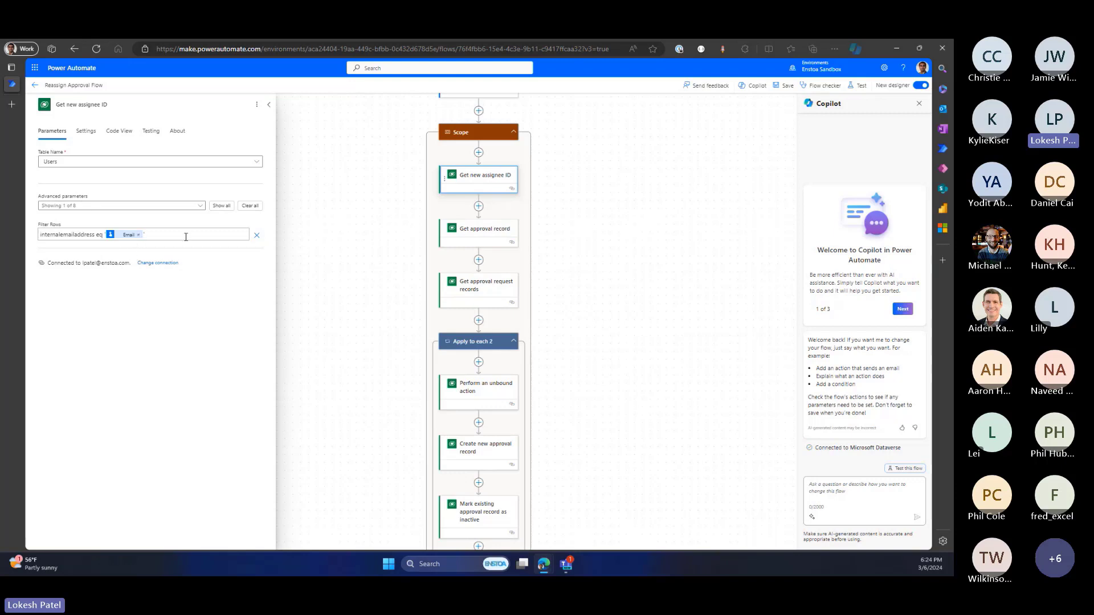
click(477, 233)
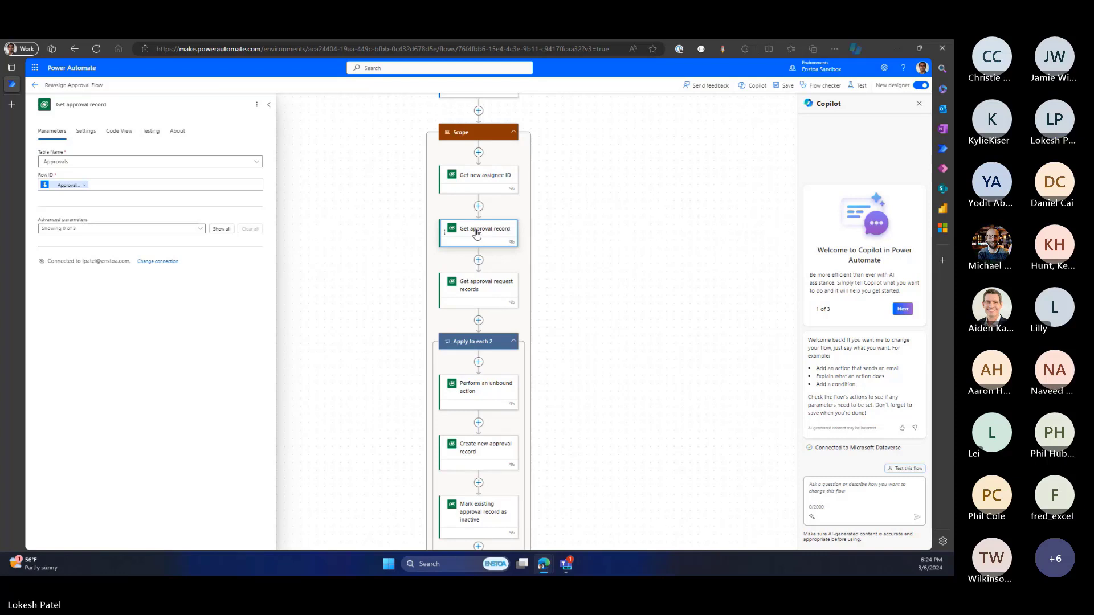
scroll(537, 258, down, 1)
click(510, 268)
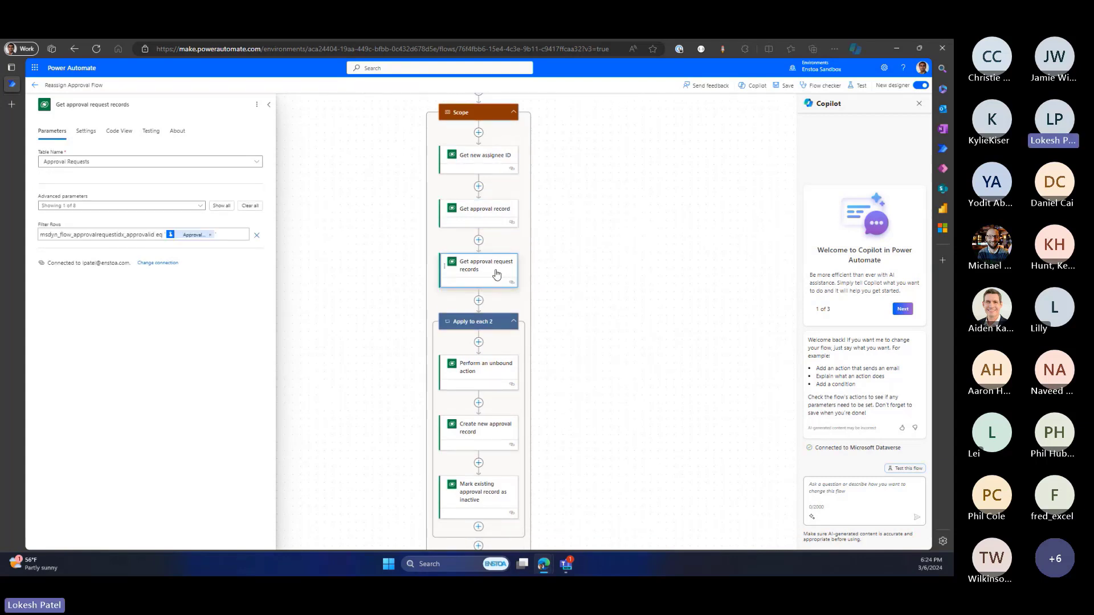
Switch to the presentation and review the Reassign slide's table diagram and Initial record counts before returning to the flow.
scroll(481, 398, down, 1)
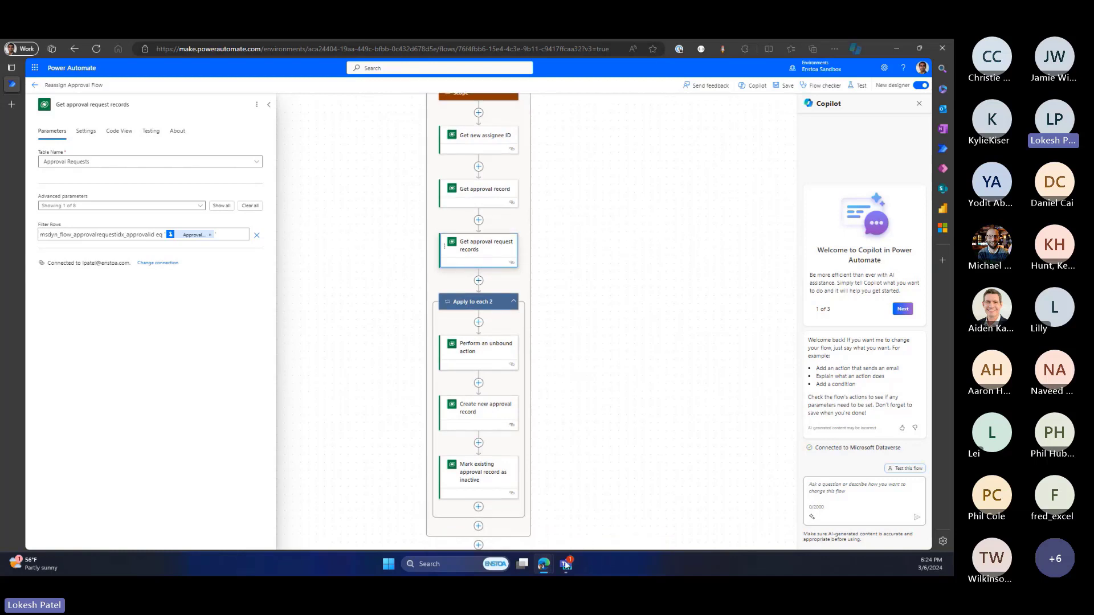
mouse_move(565, 564)
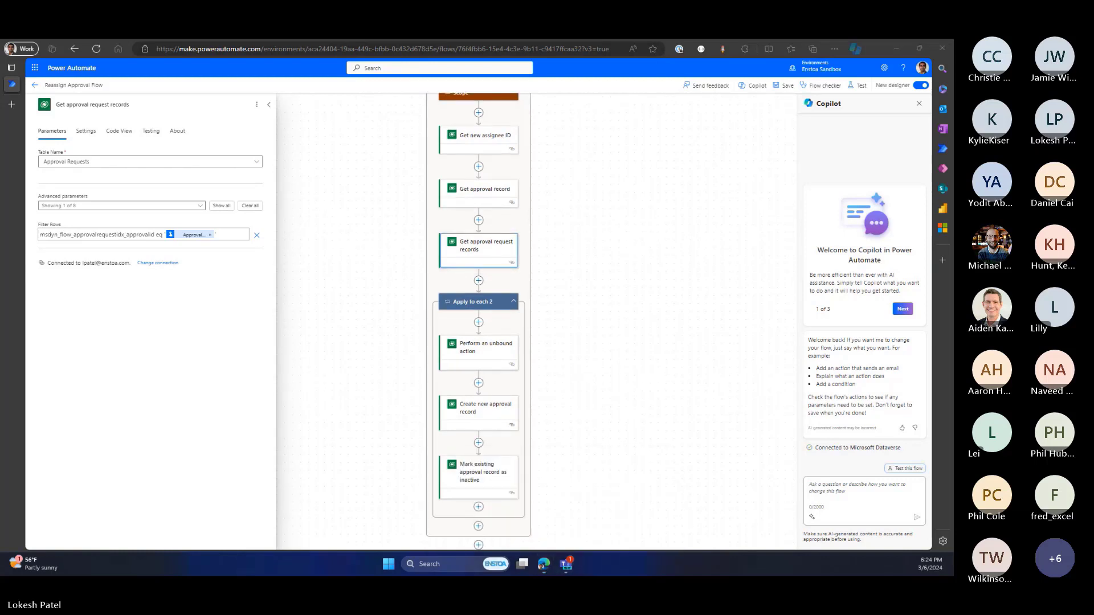
key(F5)
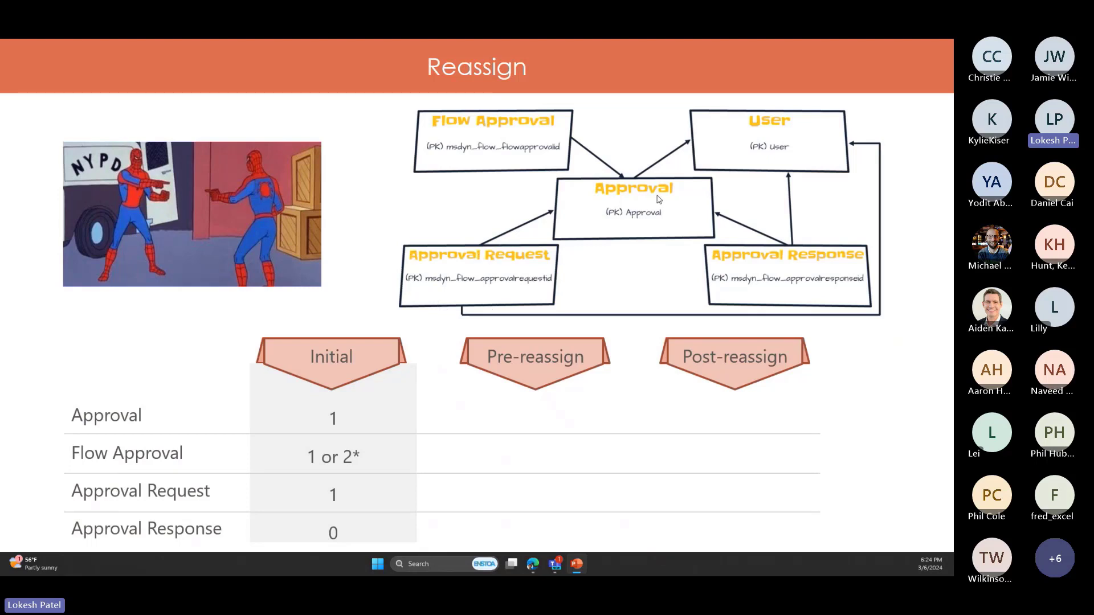
key(alt+F4)
Review the parameters of the Perform an unbound action, Create new approval record and Mark existing approval record as inactive actions.
scroll(596, 290, down, 1)
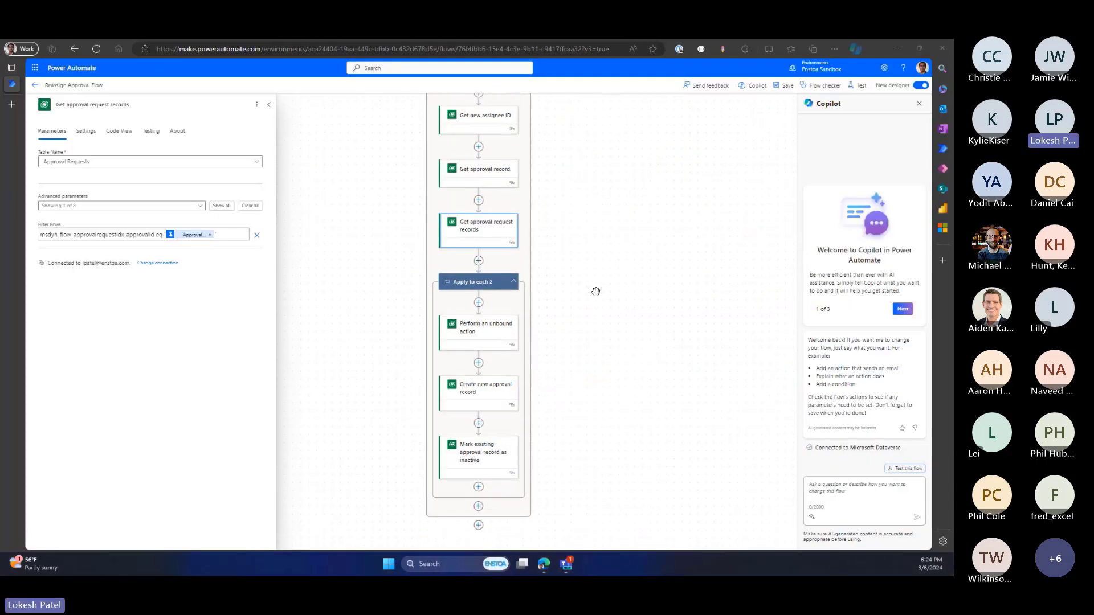
scroll(510, 272, down, 1)
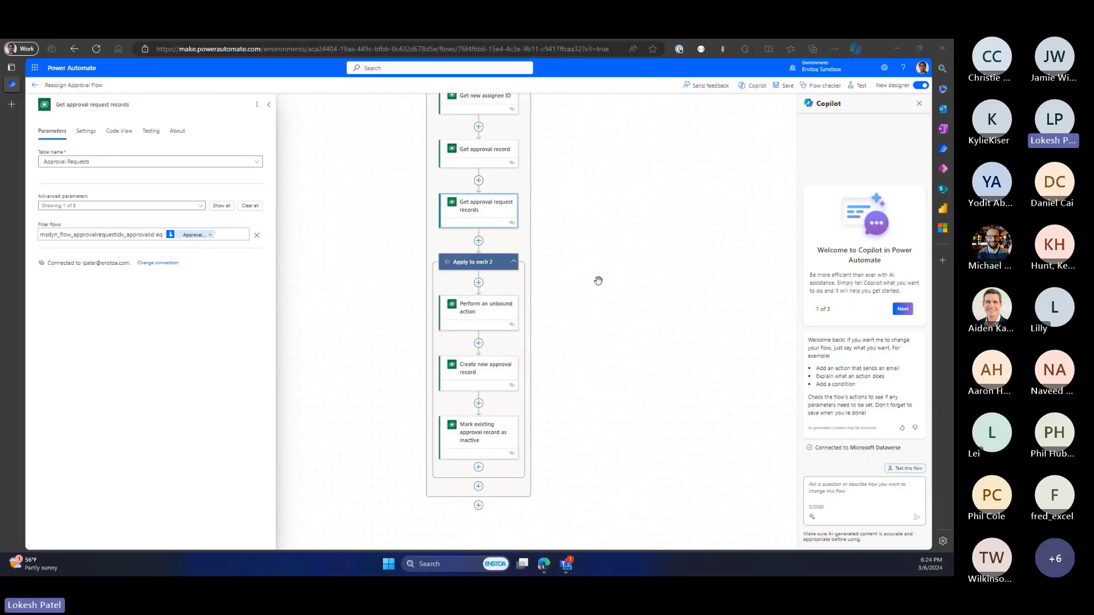
click(504, 316)
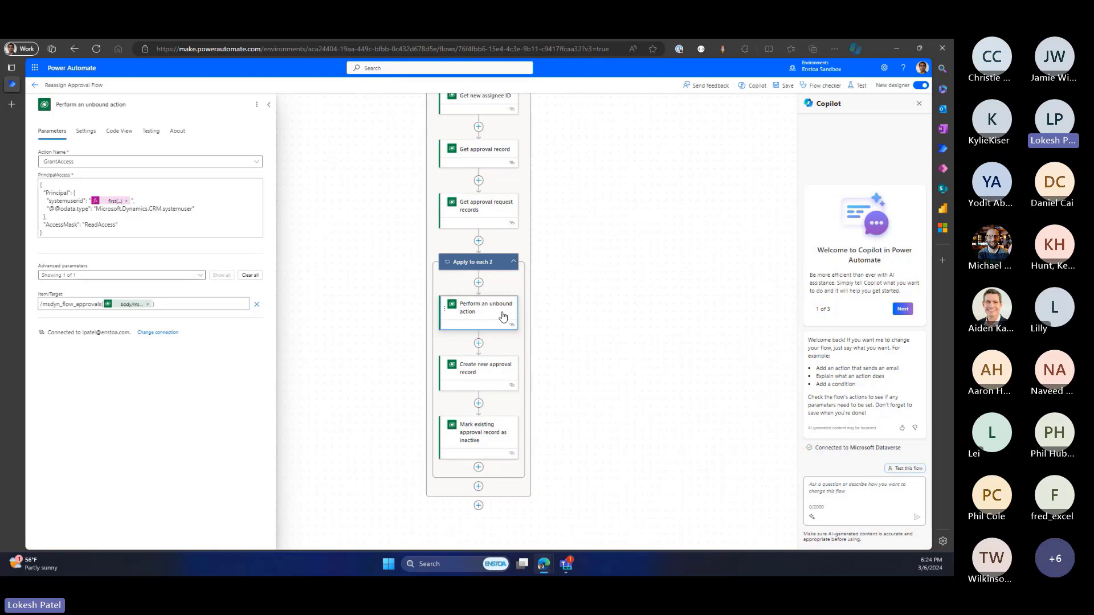
scroll(504, 317, down, 1)
click(498, 352)
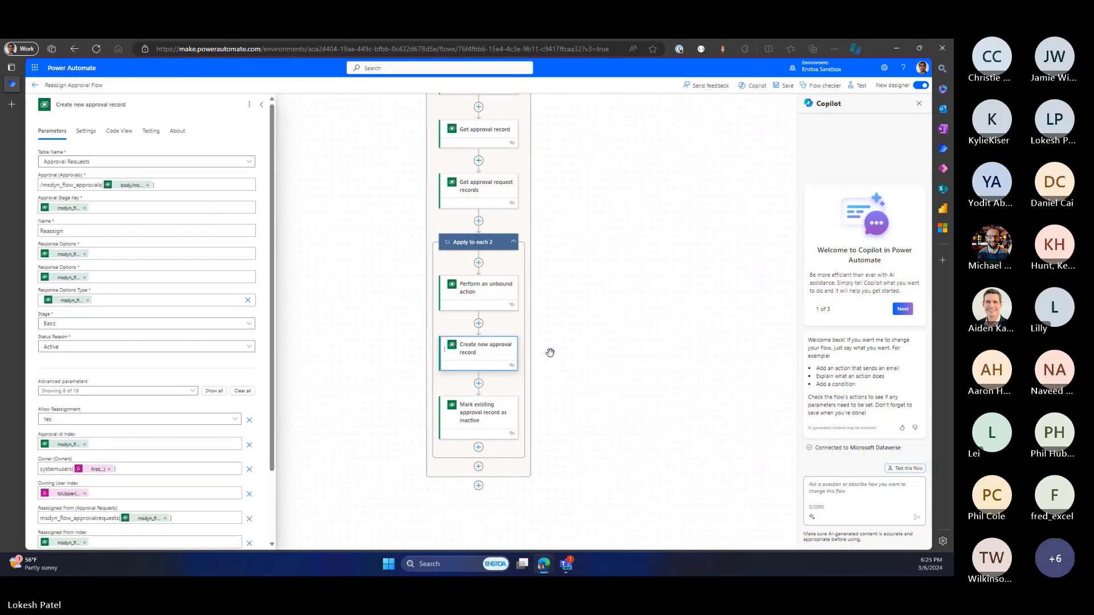
click(506, 415)
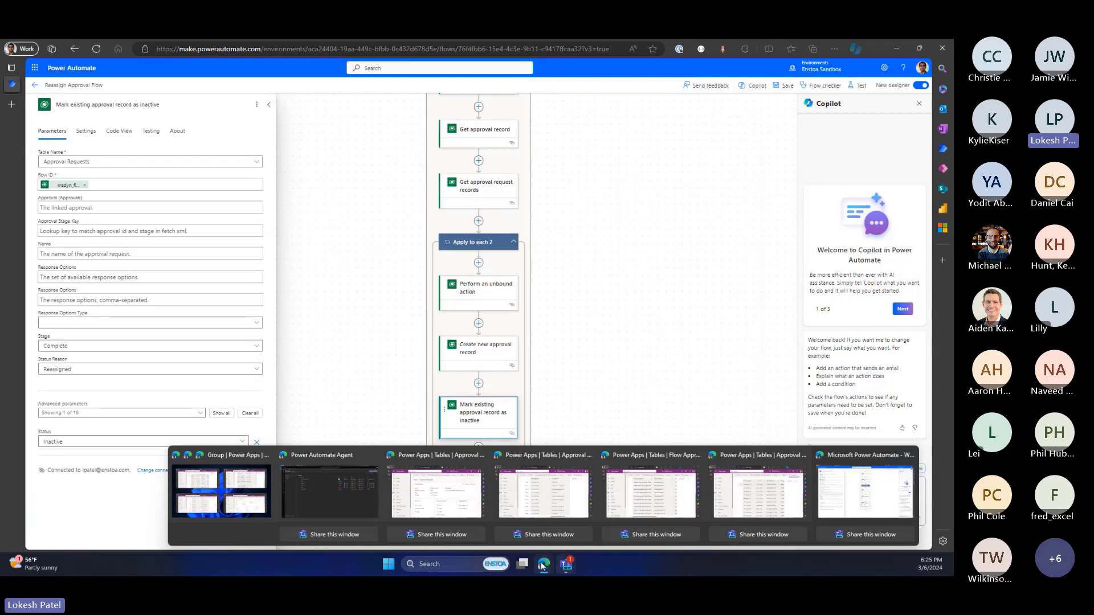
Compare the Initial, Pre-reassign and Post-reassign record counts on the presentation's Reassign slide, and return to Power Automate.
key(alt+Tab)
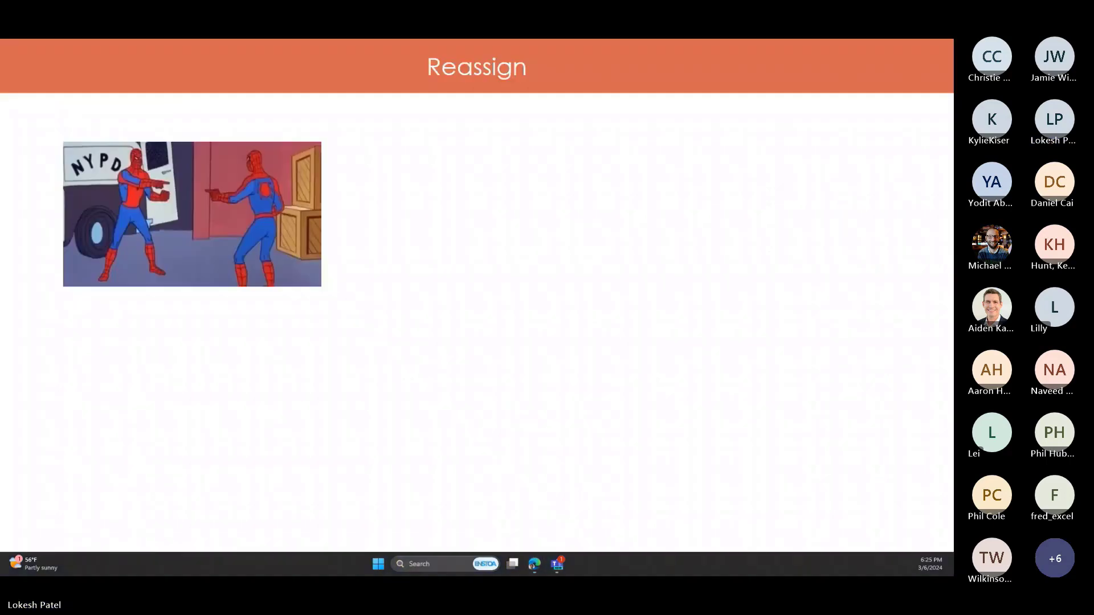
click(652, 379)
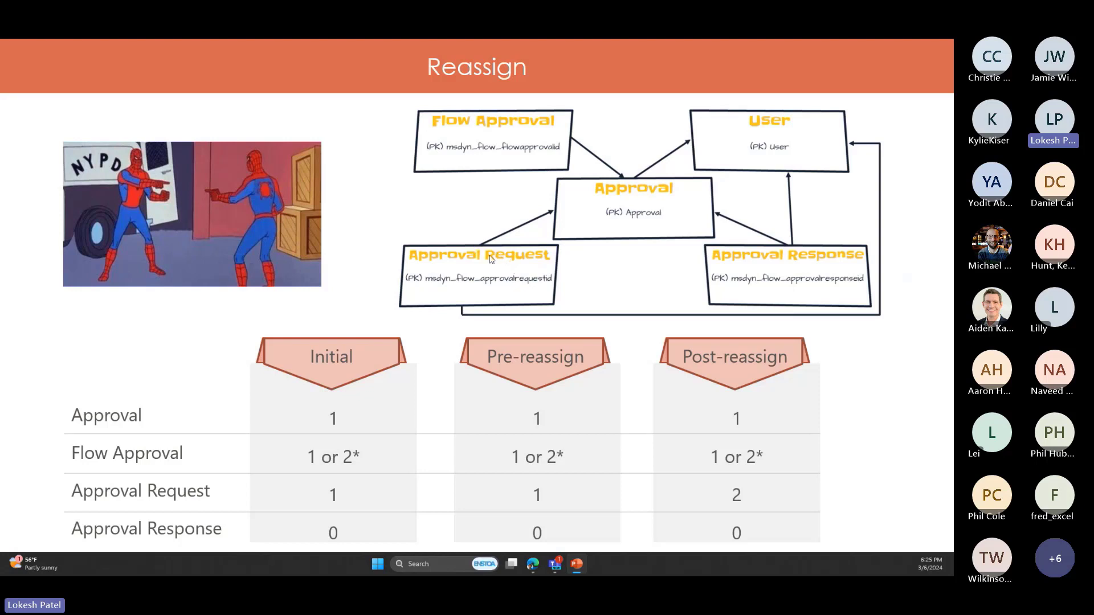
click(605, 287)
key(Escape)
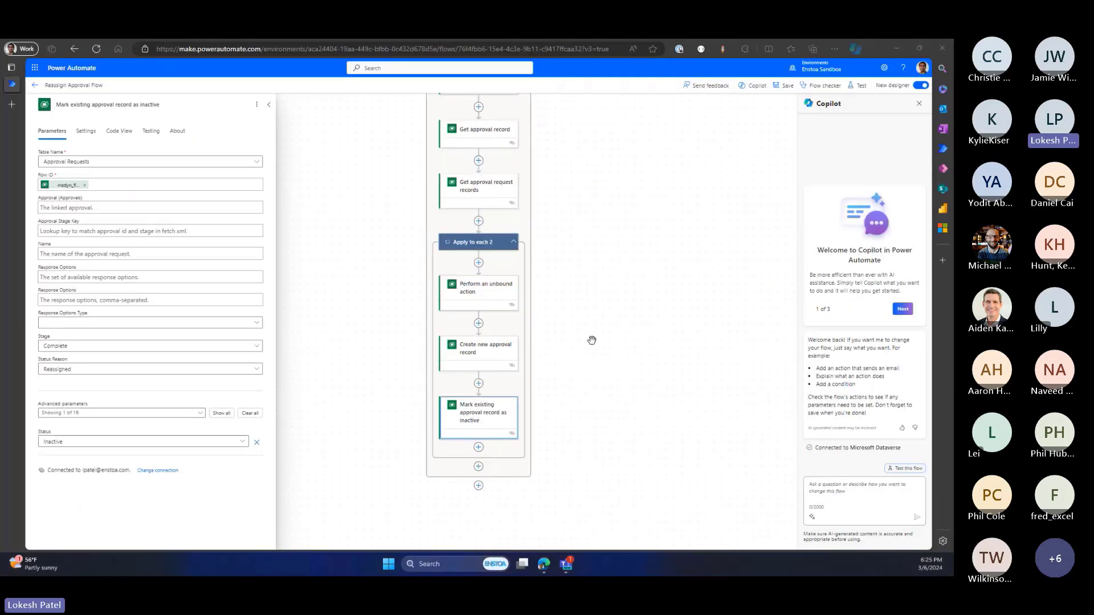
Start a manual test of the Reassign Approval Flow with Power Automate Agent as Email and the newest approval's ID as ApprovalID.
click(855, 88)
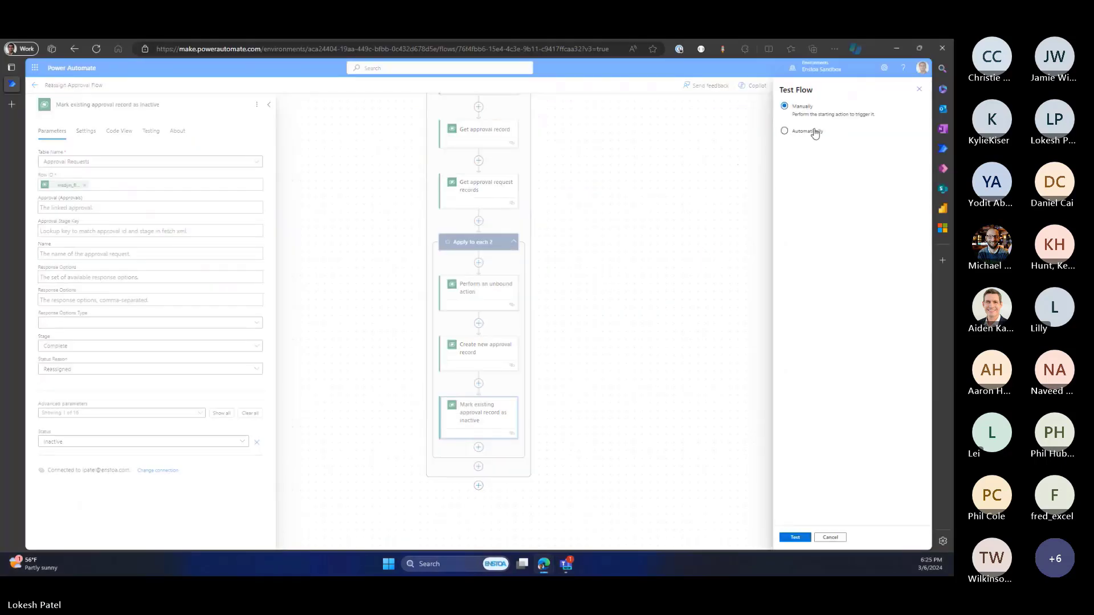
click(803, 539)
click(845, 140)
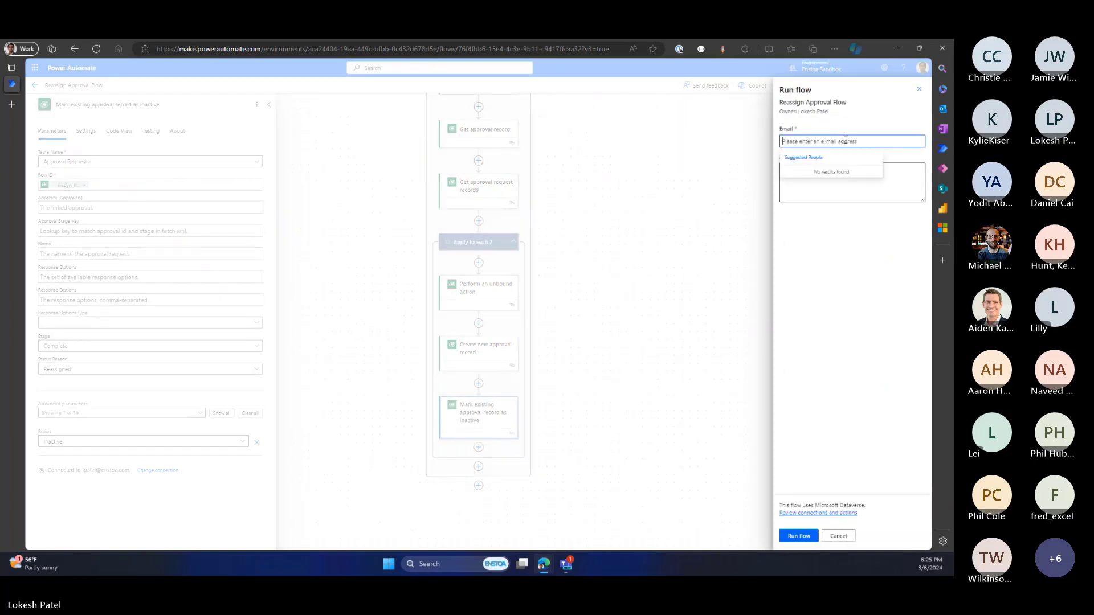
text(powe)
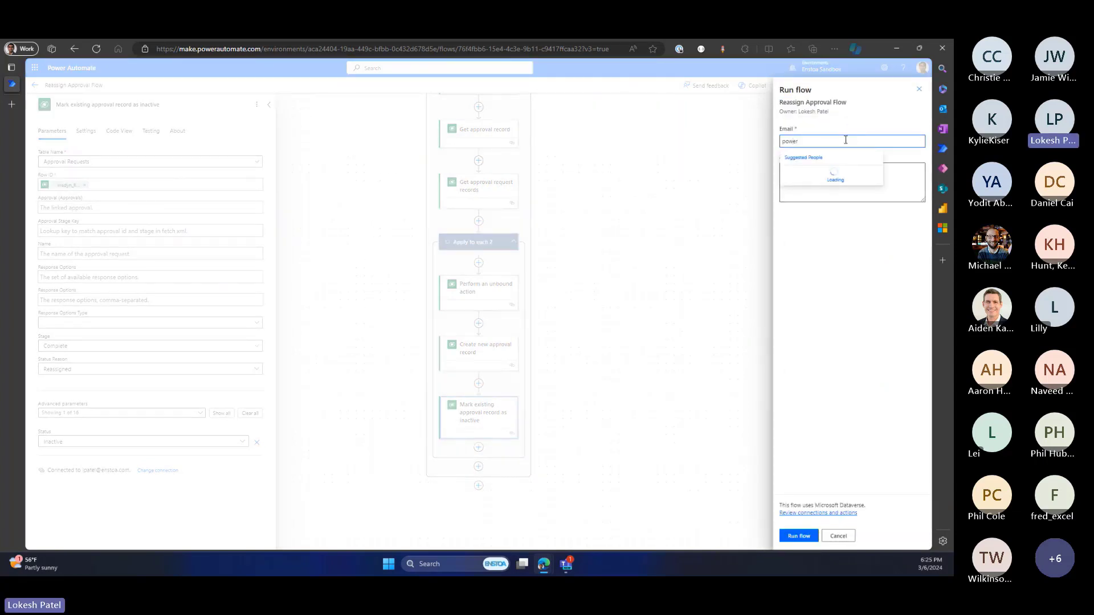
text(r)
click(843, 174)
click(843, 178)
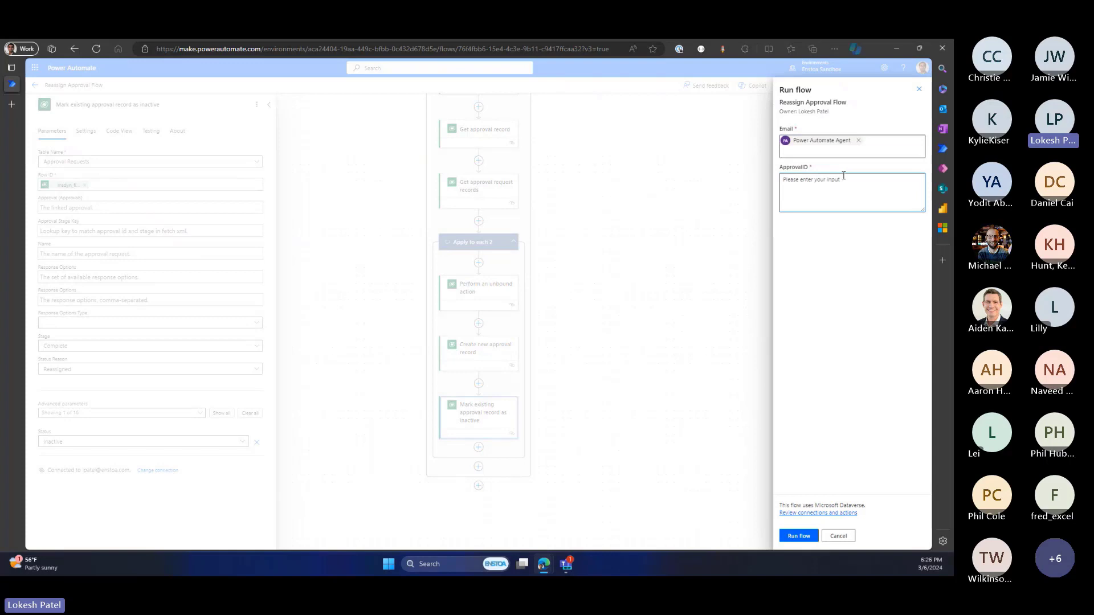
text(F2EC4E7D-782C-4DD8-9AAB-781ABCBFCD77)
Glance at the current approval tables in Power Apps, then return to Power Automate and run the Reassign Approval Flow.
mouse_move(542, 566)
click(223, 490)
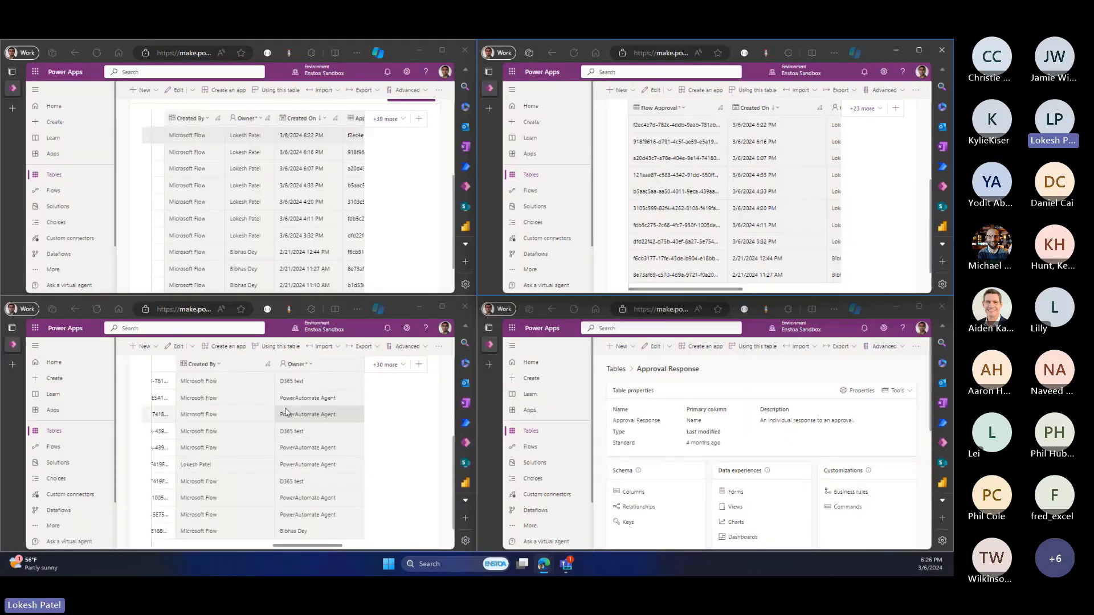
mouse_move(543, 570)
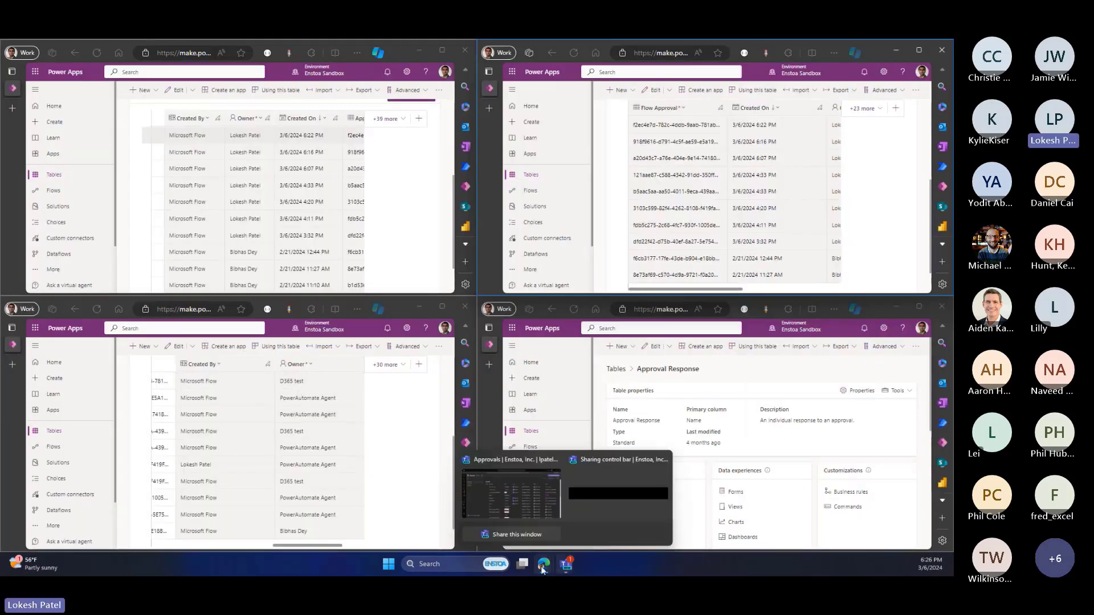
click(806, 529)
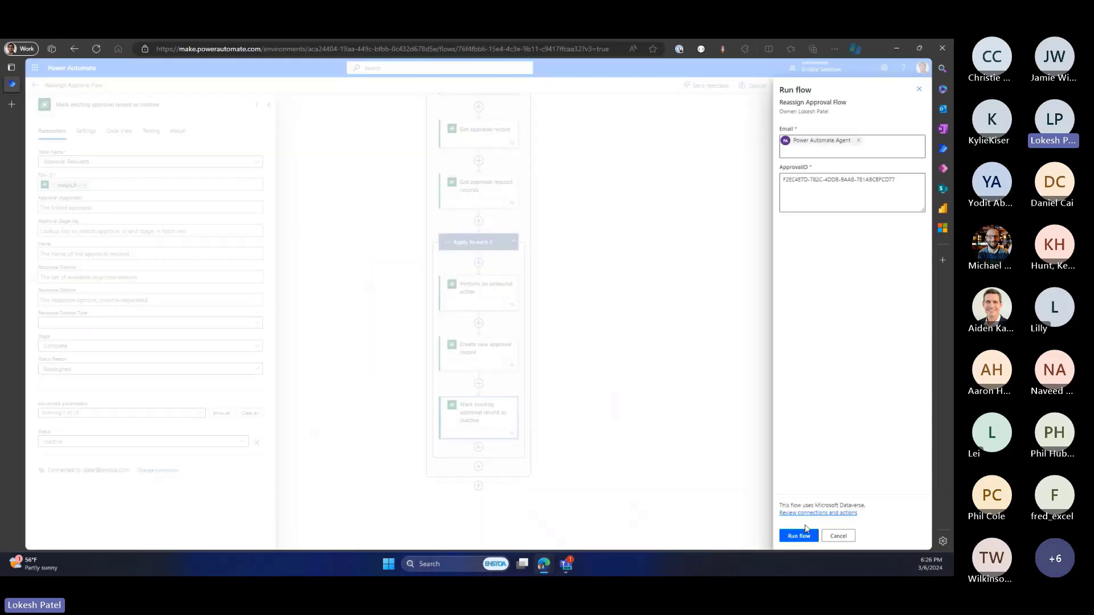
click(799, 536)
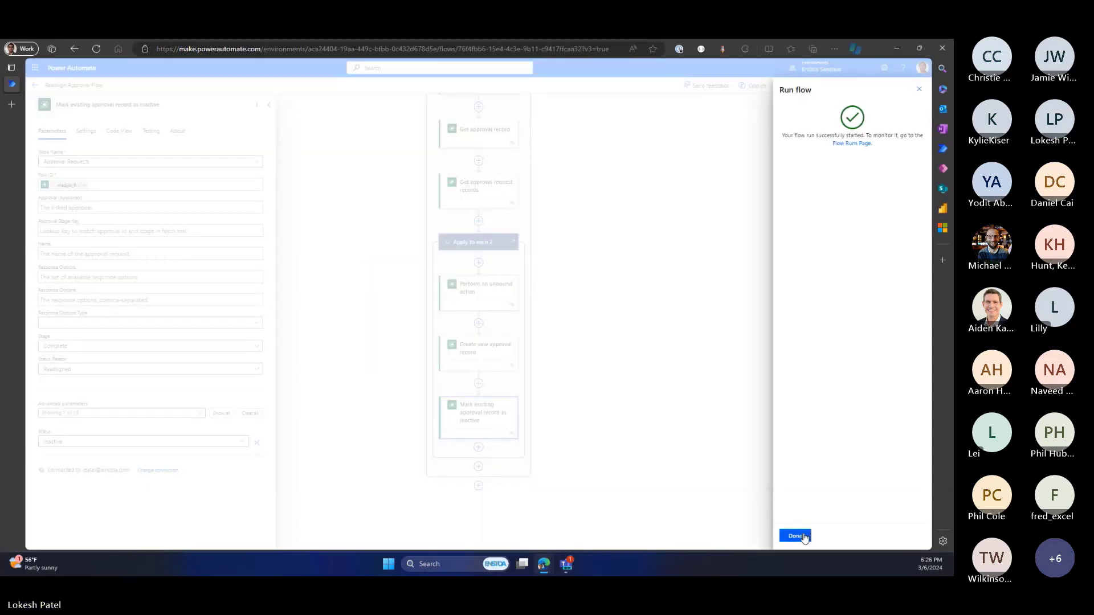
click(801, 535)
click(744, 476)
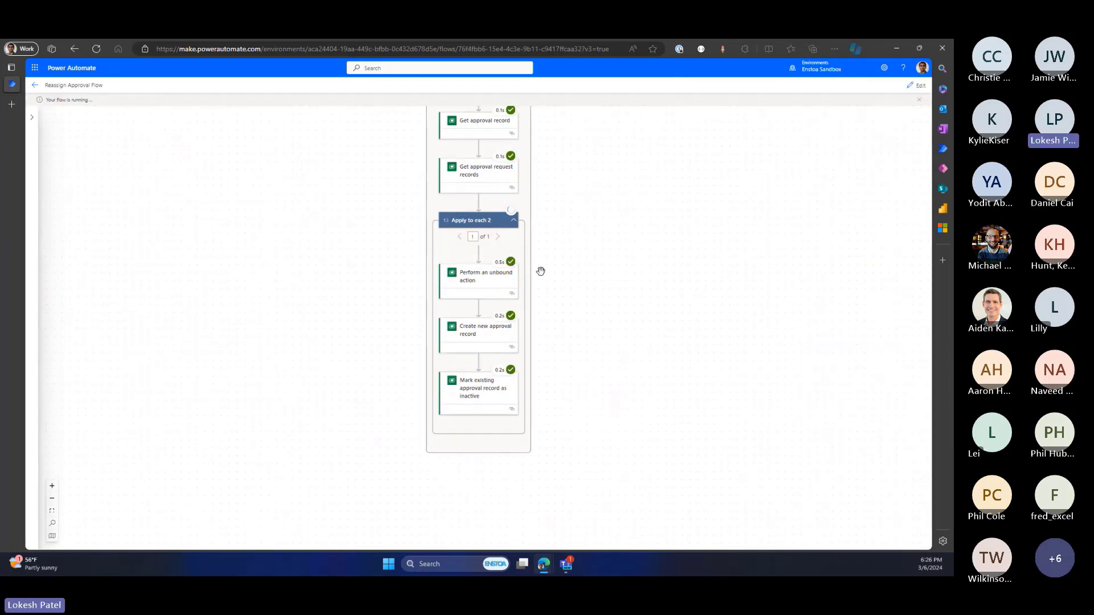
Switch to the Power Apps tables and examine the newest Approval Request rows' Created On, Approval Id Index, Created By, Owner and Status columns.
mouse_move(544, 564)
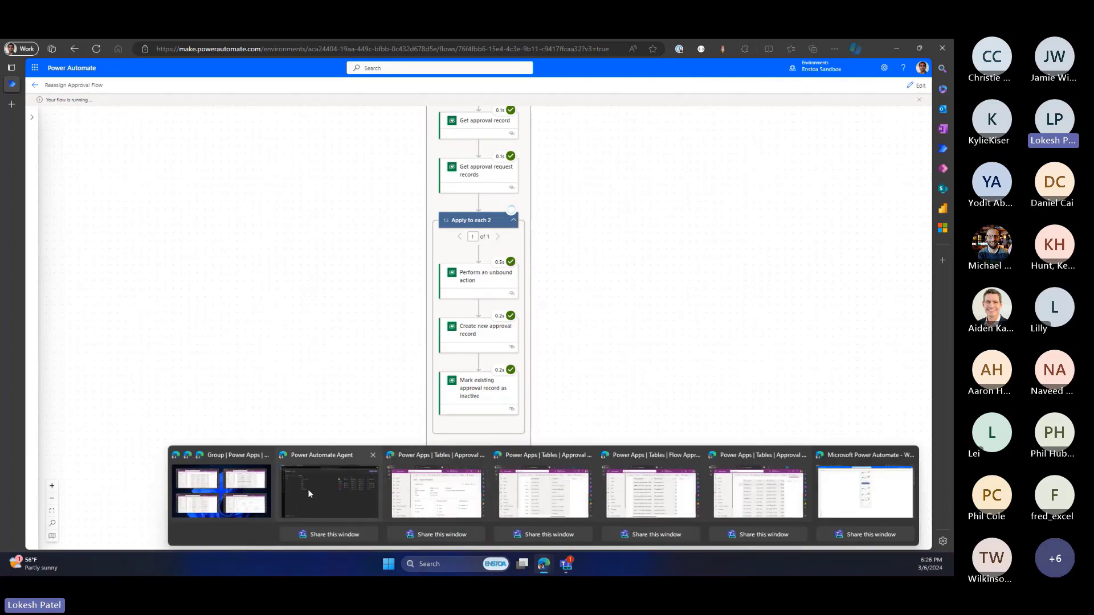
click(239, 494)
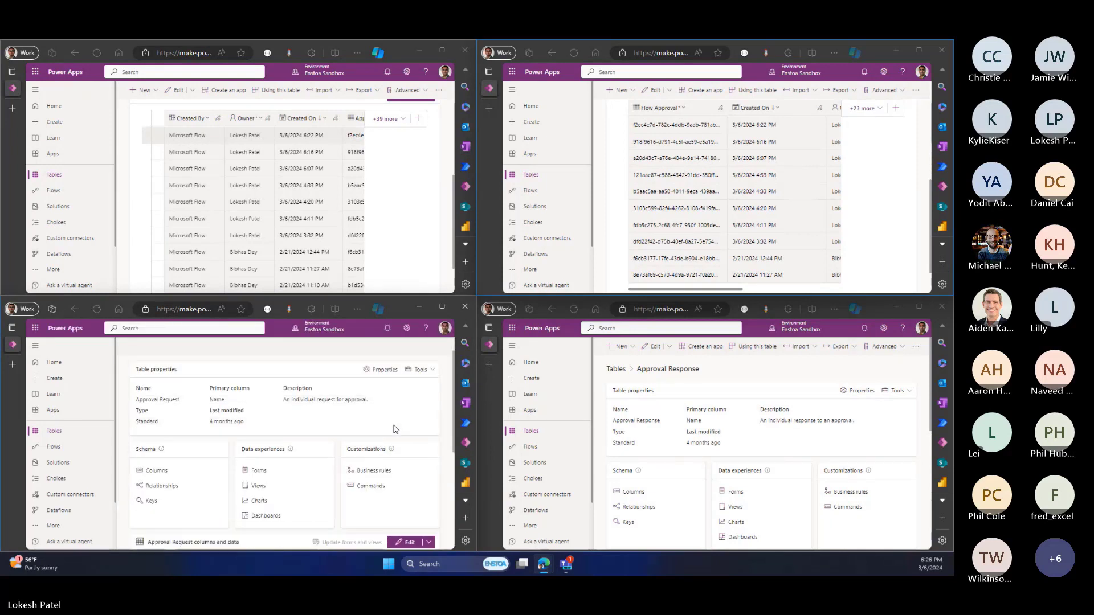
scroll(396, 429, down, 2)
scroll(397, 429, down, 3)
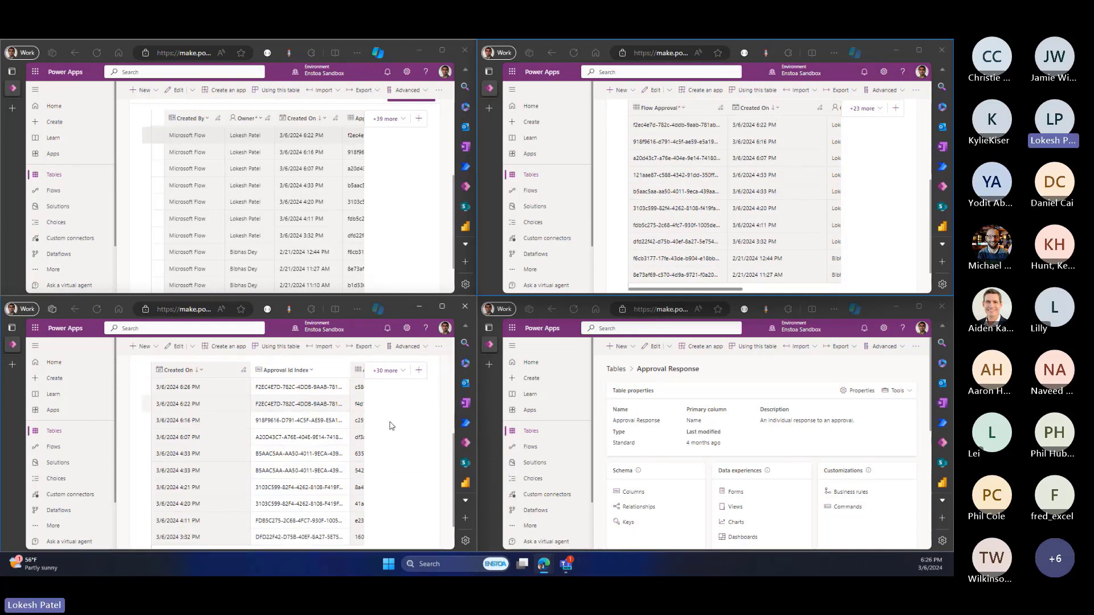
scroll(288, 492, down, 1)
scroll(296, 490, right, 3)
scroll(320, 488, up, 1)
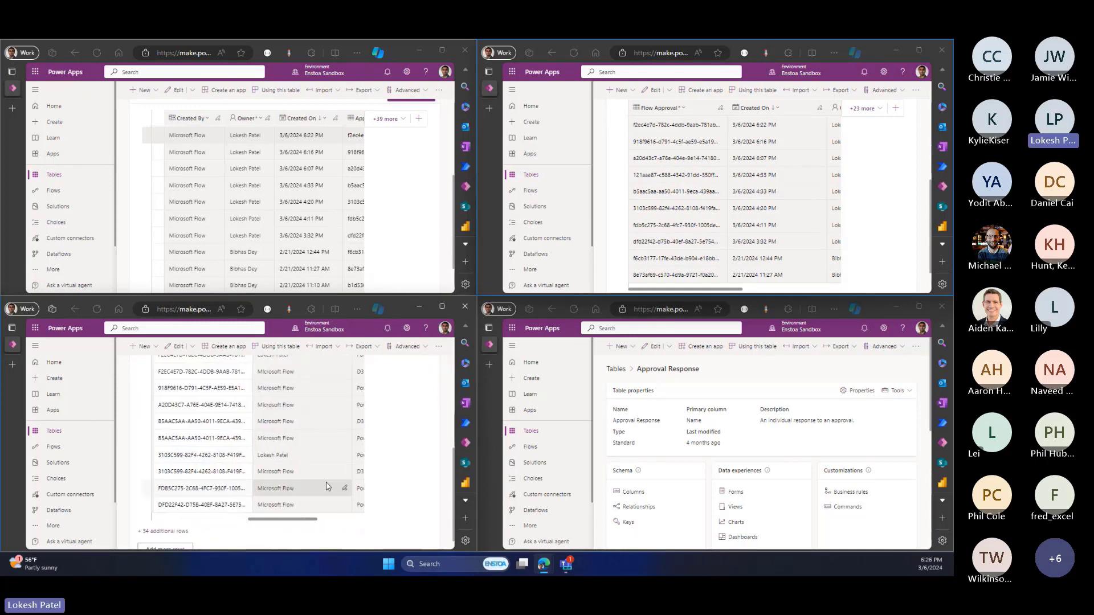
scroll(405, 509, down, 1)
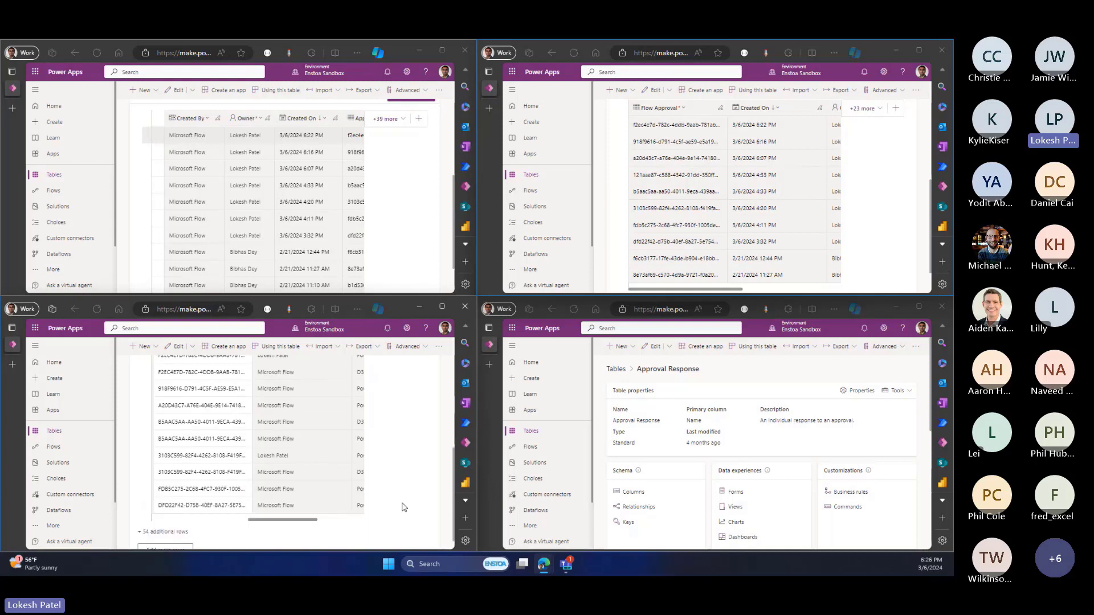
drag(304, 522, 378, 486)
scroll(379, 486, up, 1)
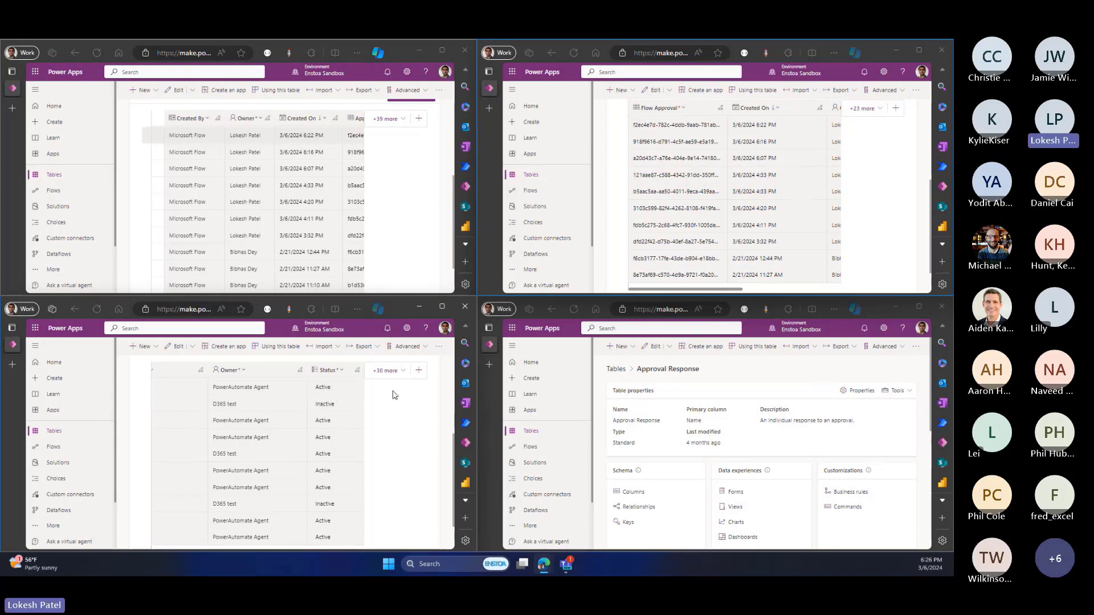
Switch to Teams Approvals, reload the sent requests and check the assignee of Fast and Furious 2, and minimize Teams.
mouse_move(566, 564)
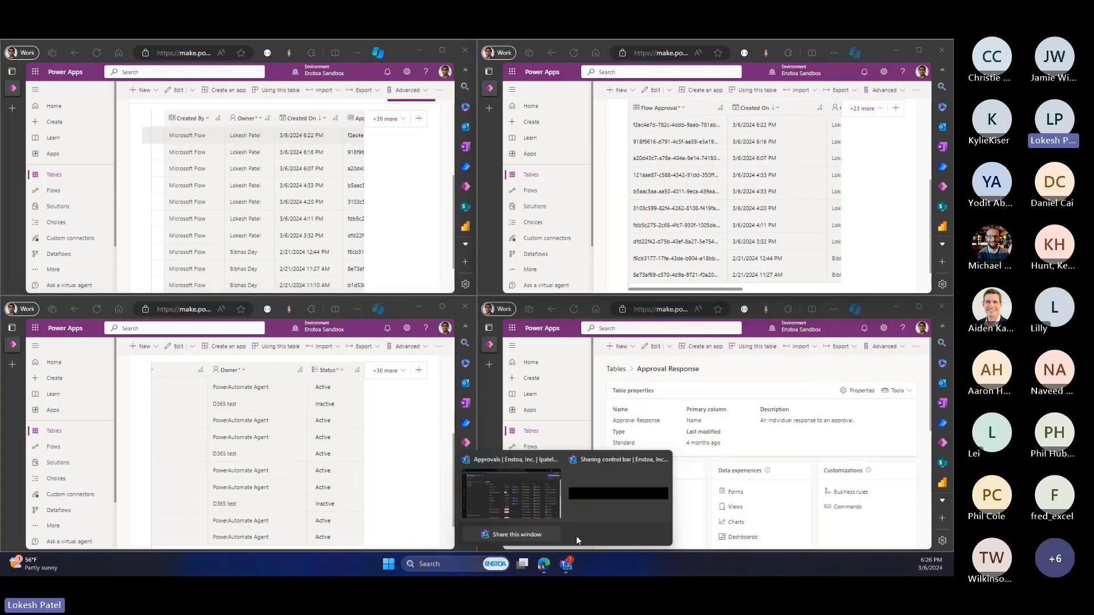
click(535, 498)
click(809, 246)
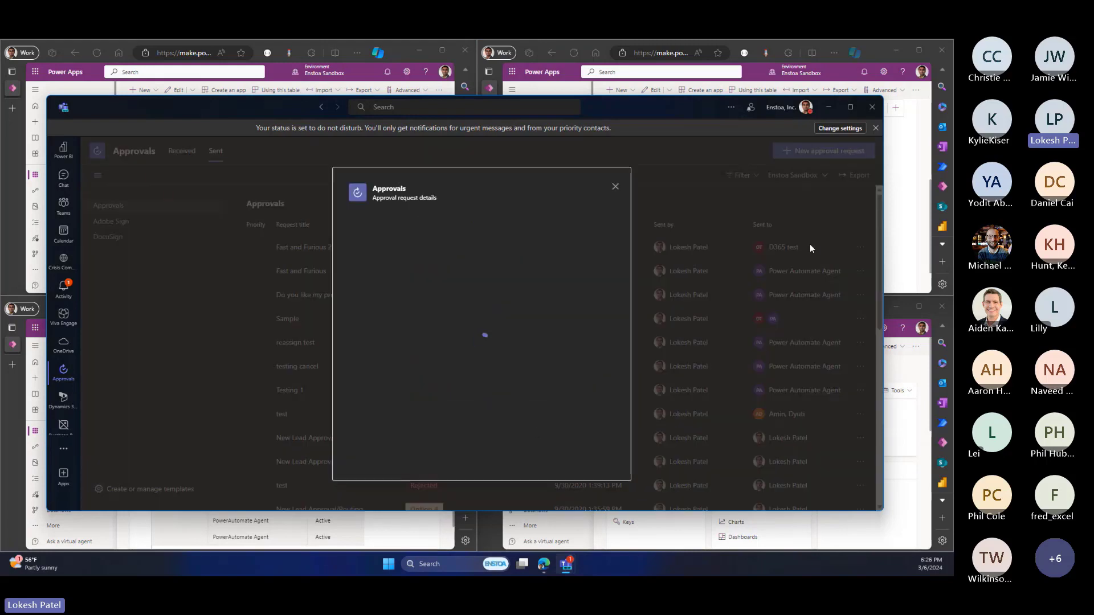
click(616, 186)
click(182, 151)
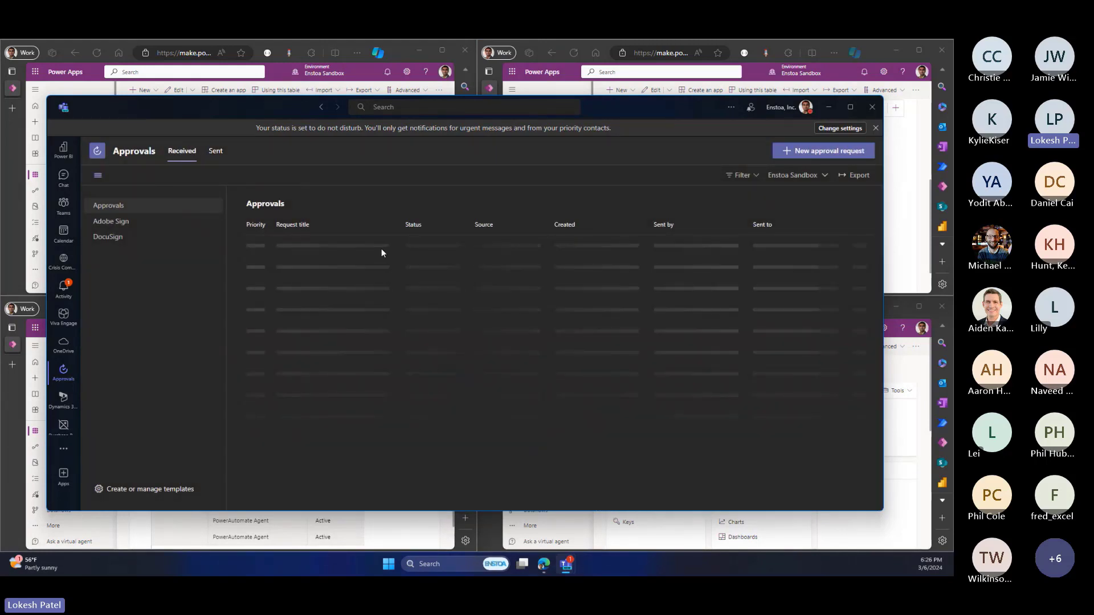
click(215, 151)
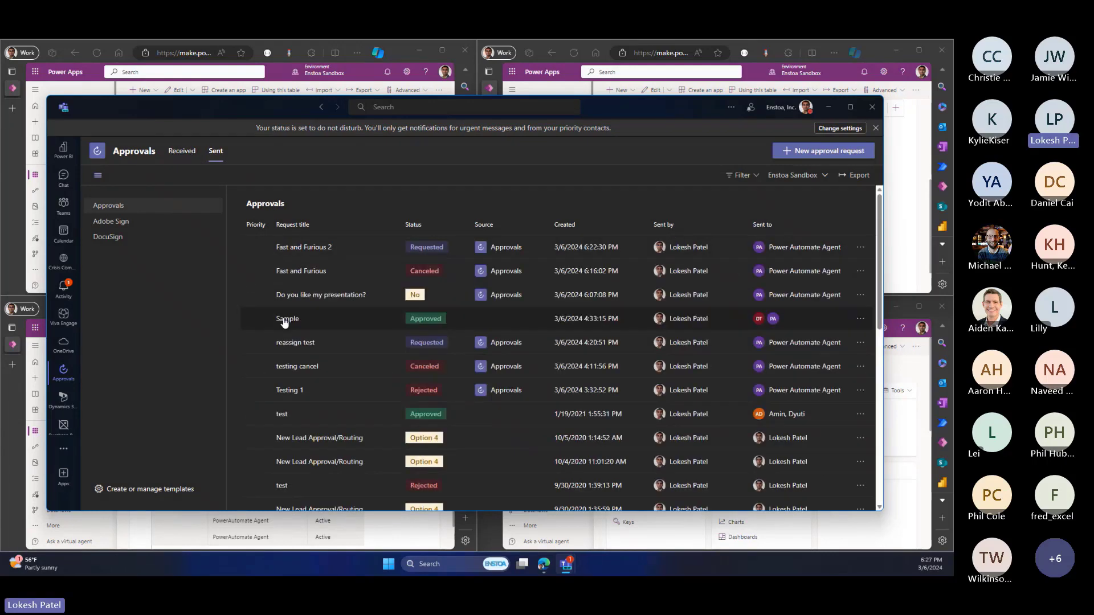
click(828, 107)
Switch to the presentation and bring up the approval table diagram on the Complete! slide.
scroll(375, 419, up, 1)
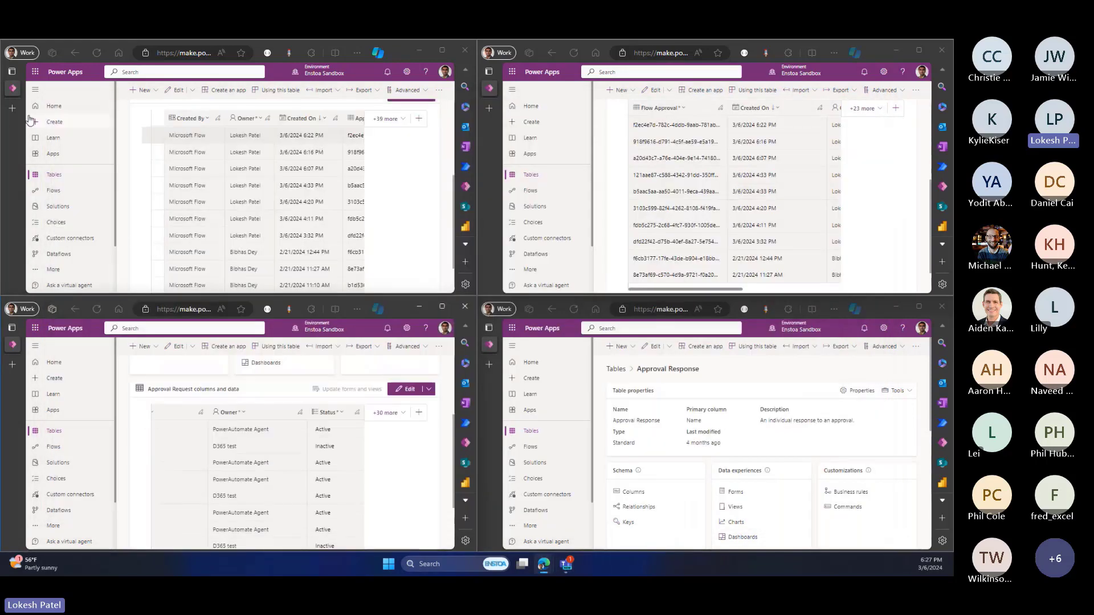
mouse_move(549, 567)
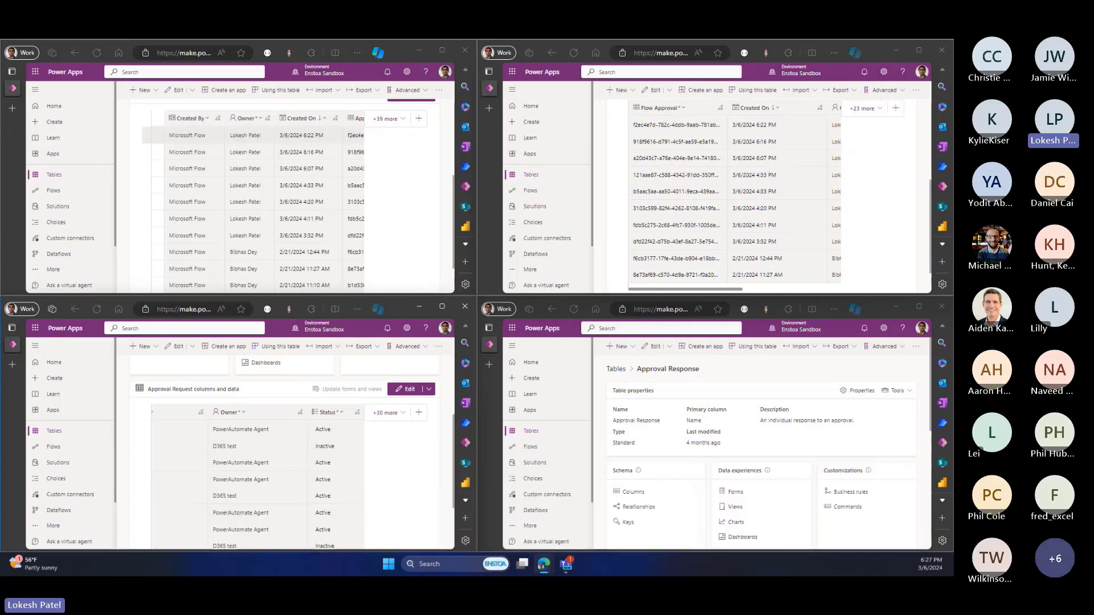
key(F5)
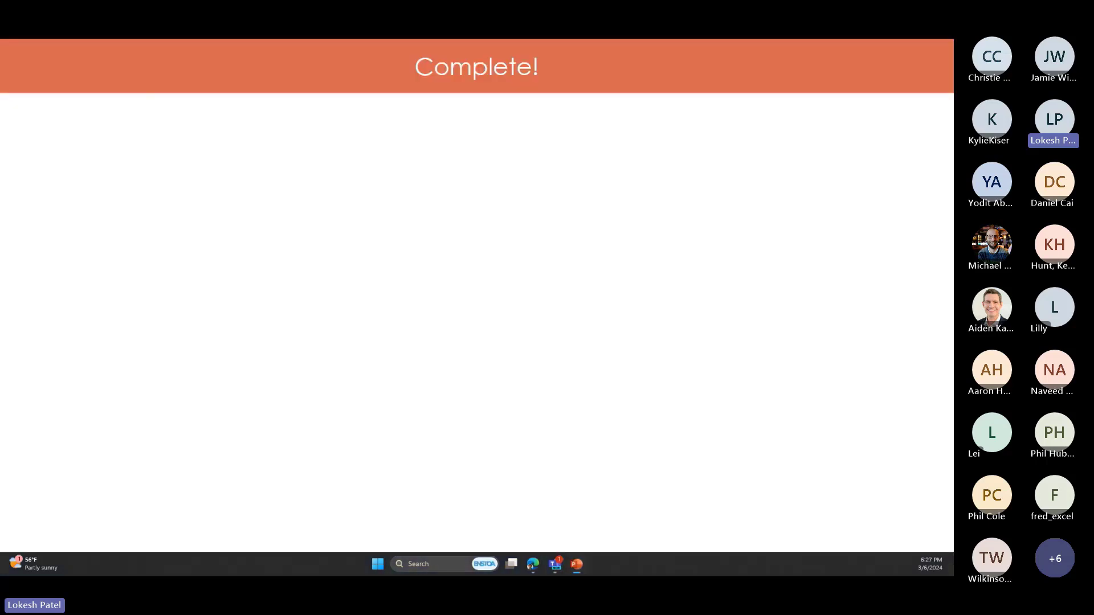
click(320, 264)
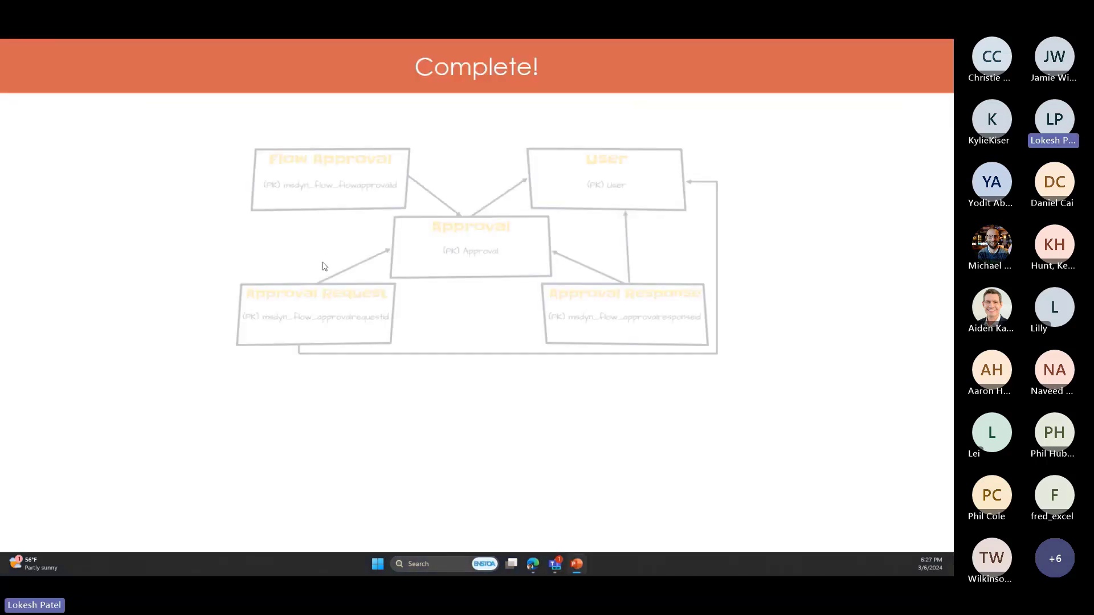
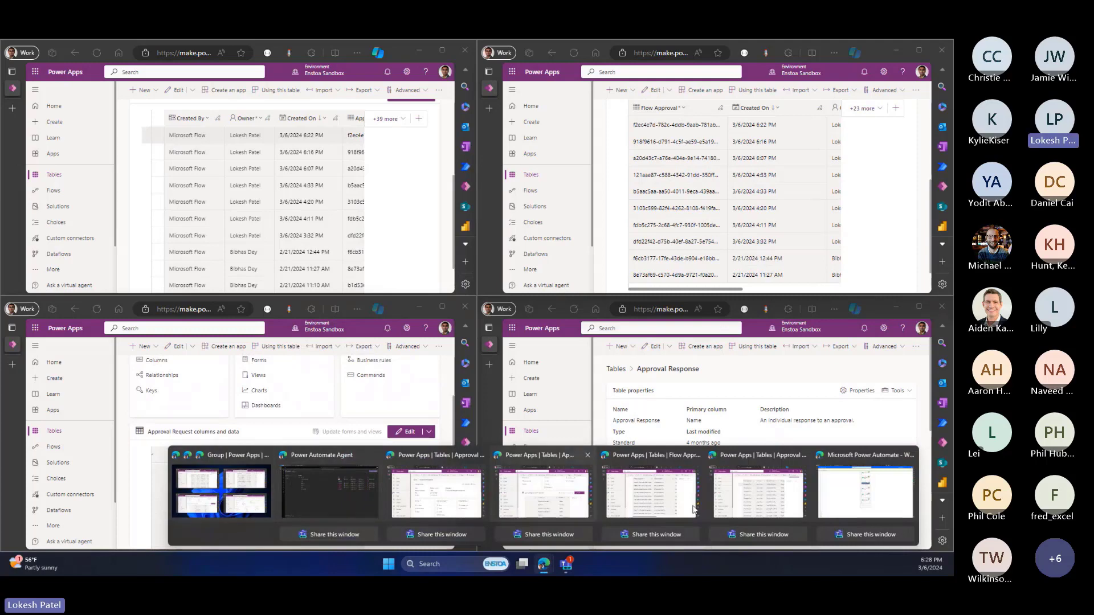
Switch to Power Automate, open Sample Approval Flow for editing, and show the parameters of its Create an approval action.
click(292, 480)
key(alt+Left)
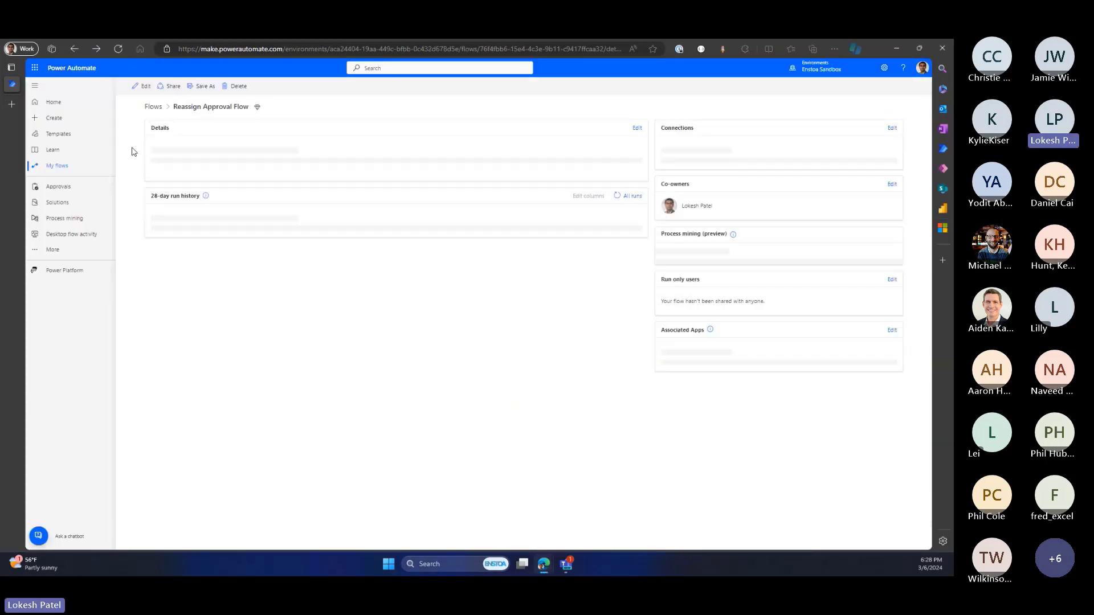
click(70, 167)
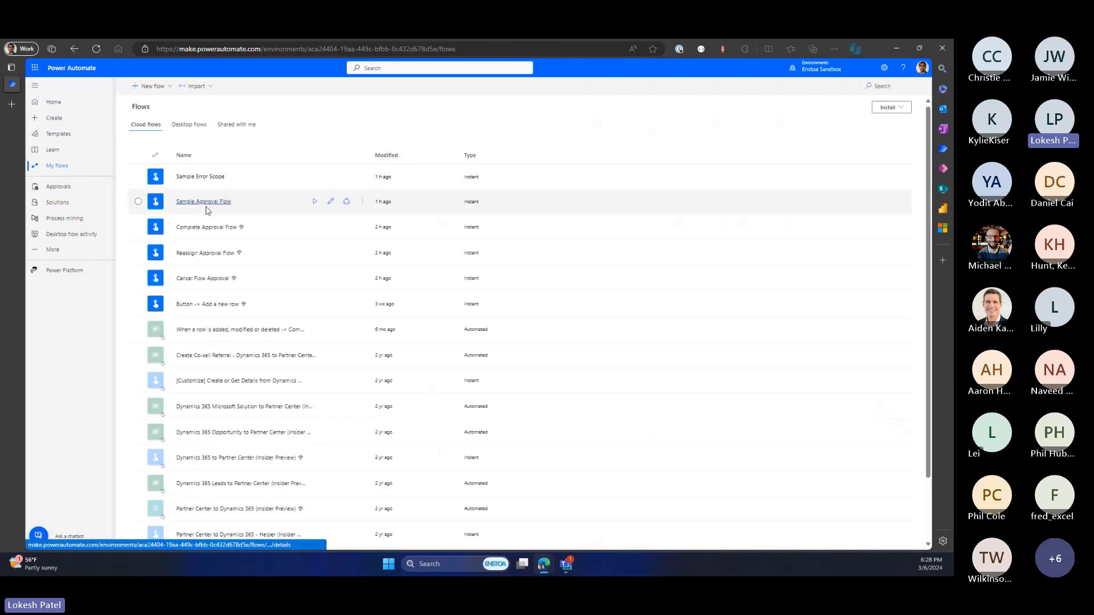
click(204, 203)
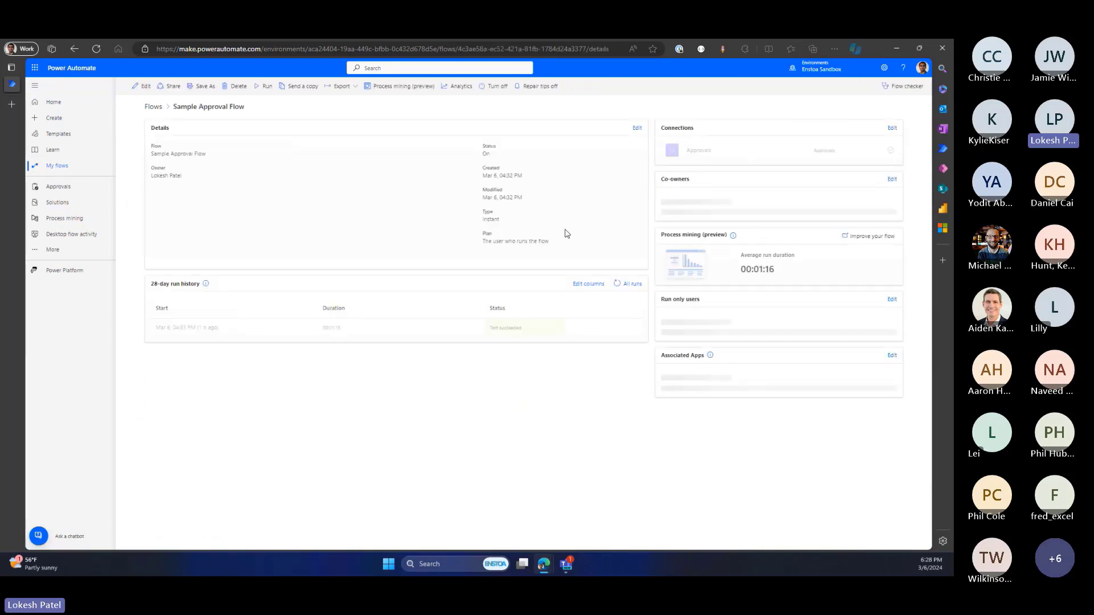
click(142, 89)
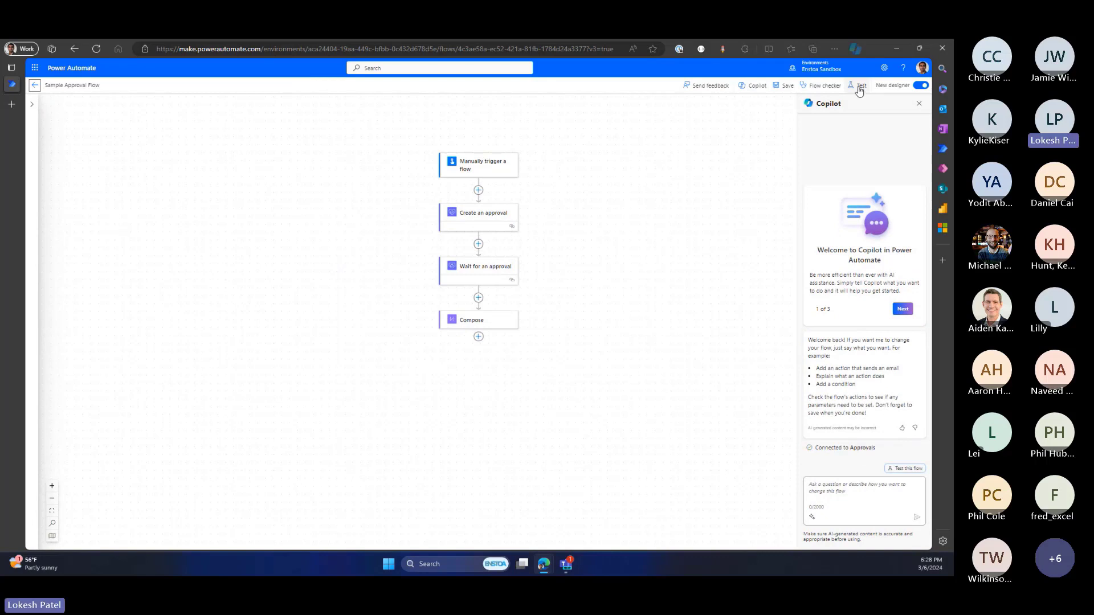
click(497, 218)
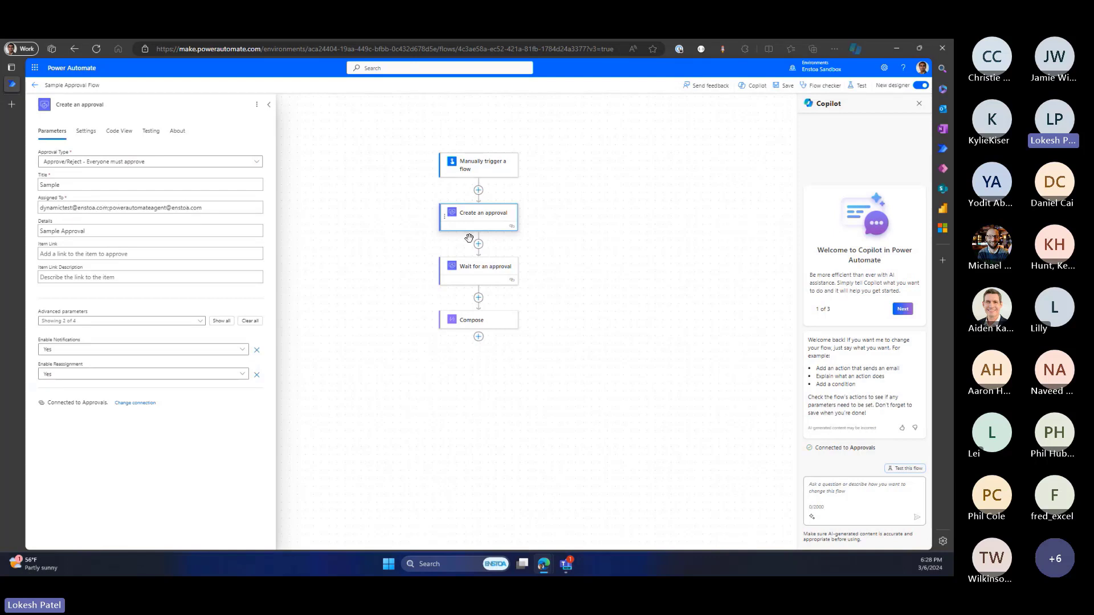
Test Sample Approval Flow manually and run it.
click(869, 84)
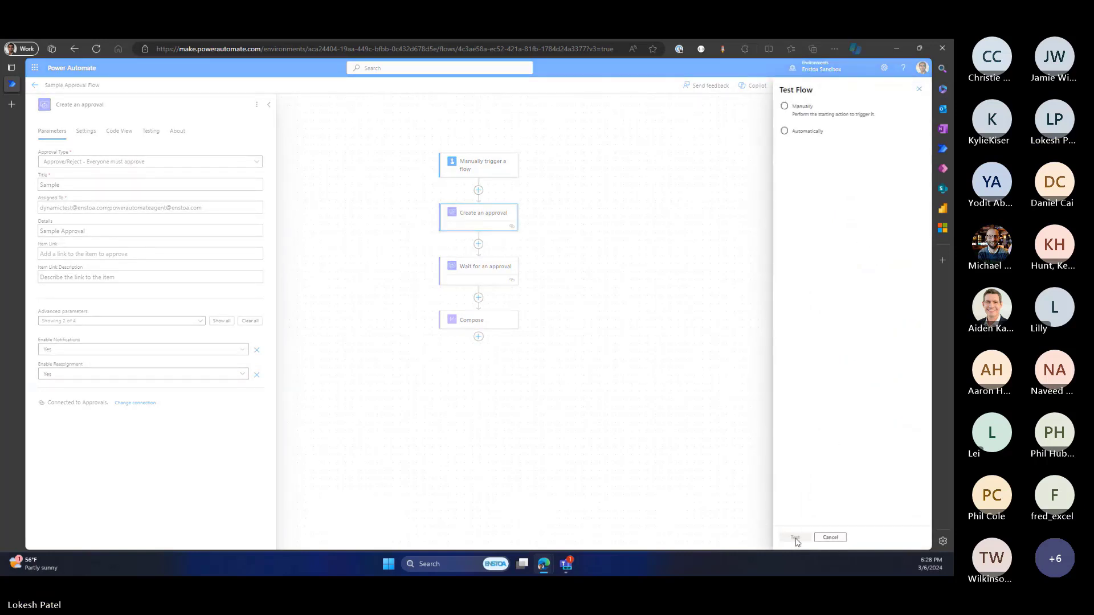
click(806, 111)
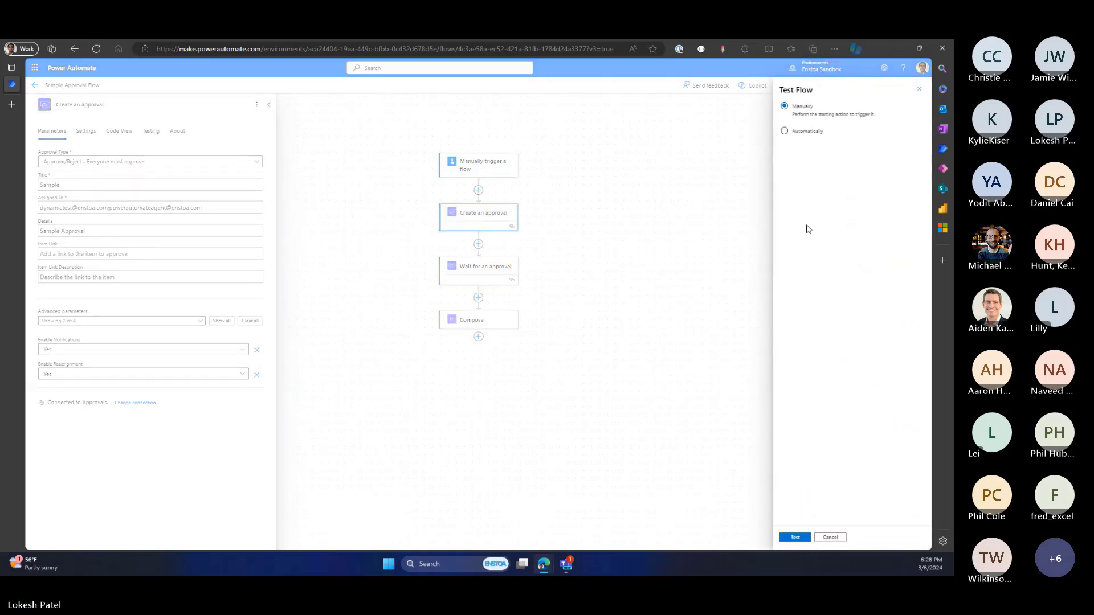
click(789, 538)
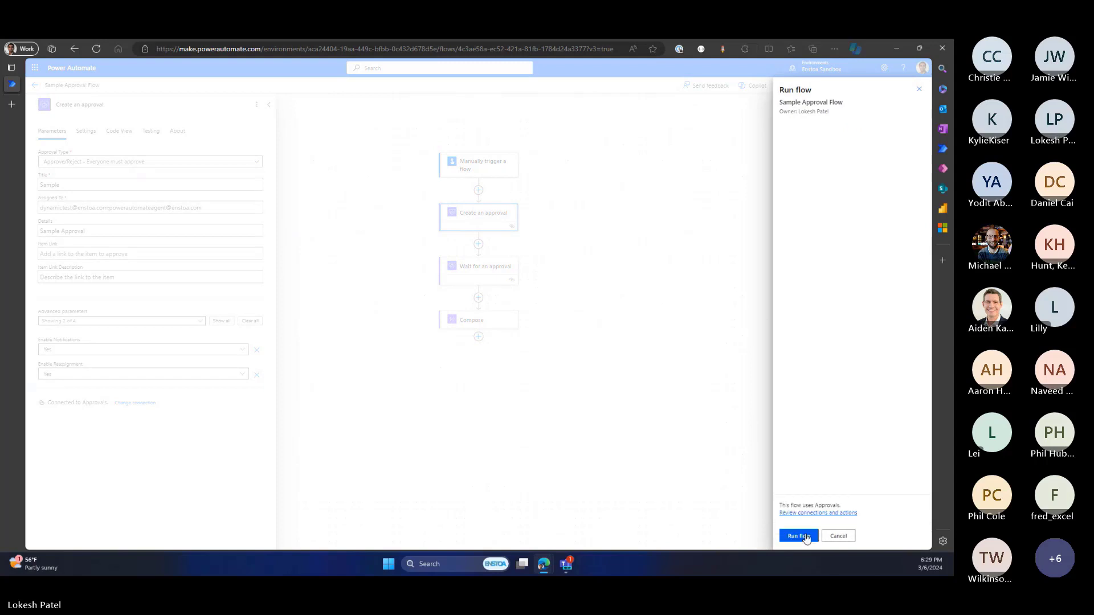
click(808, 538)
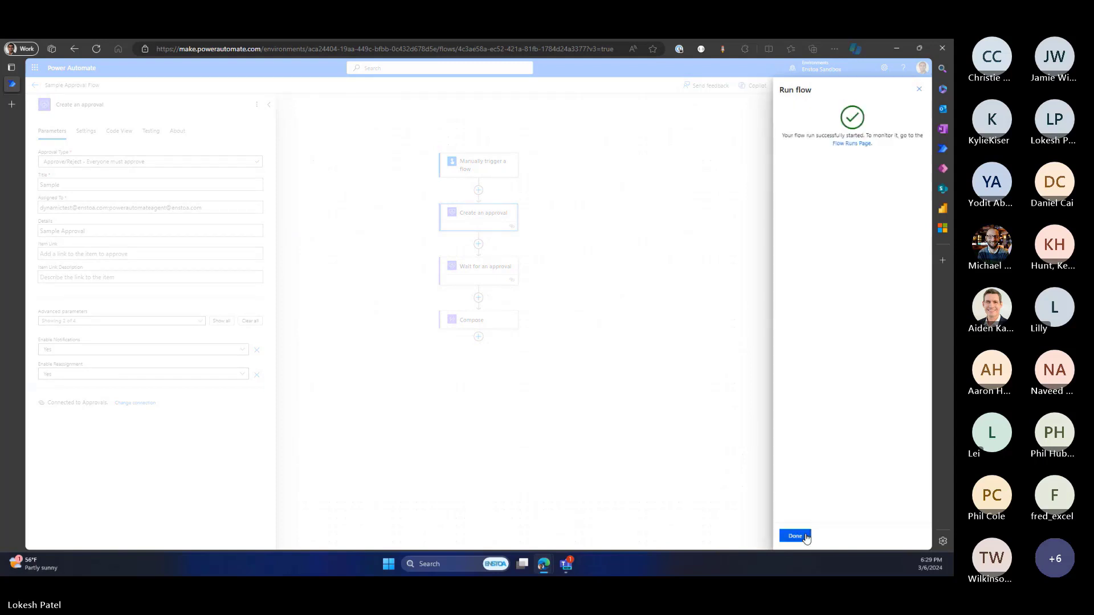
click(796, 536)
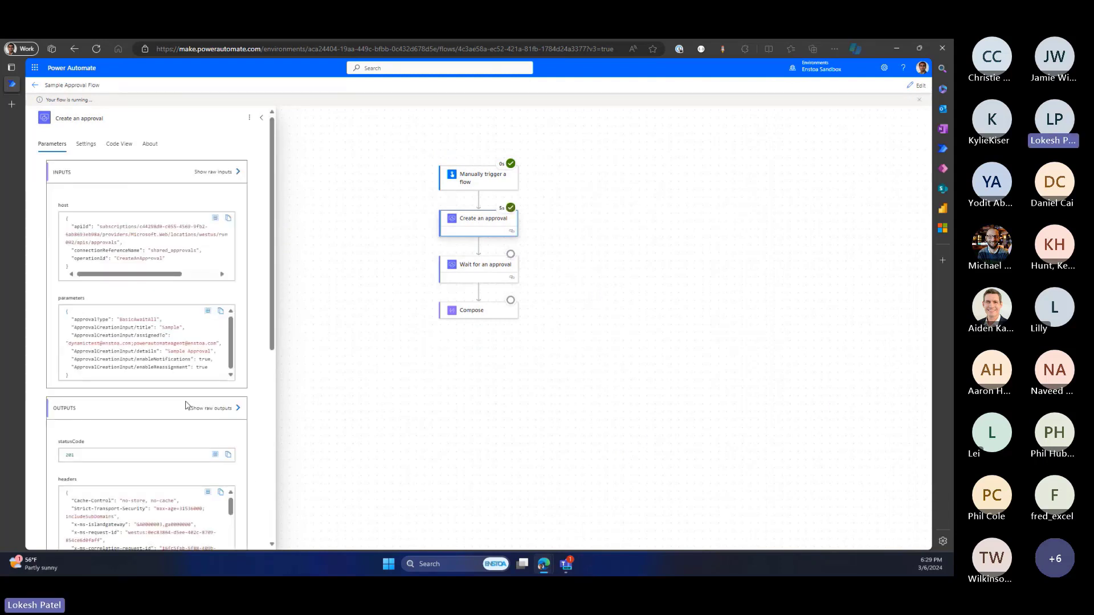
Examine the raw outputs of the Create an approval action, including the approver ids and the approval's name value, and close them.
click(225, 173)
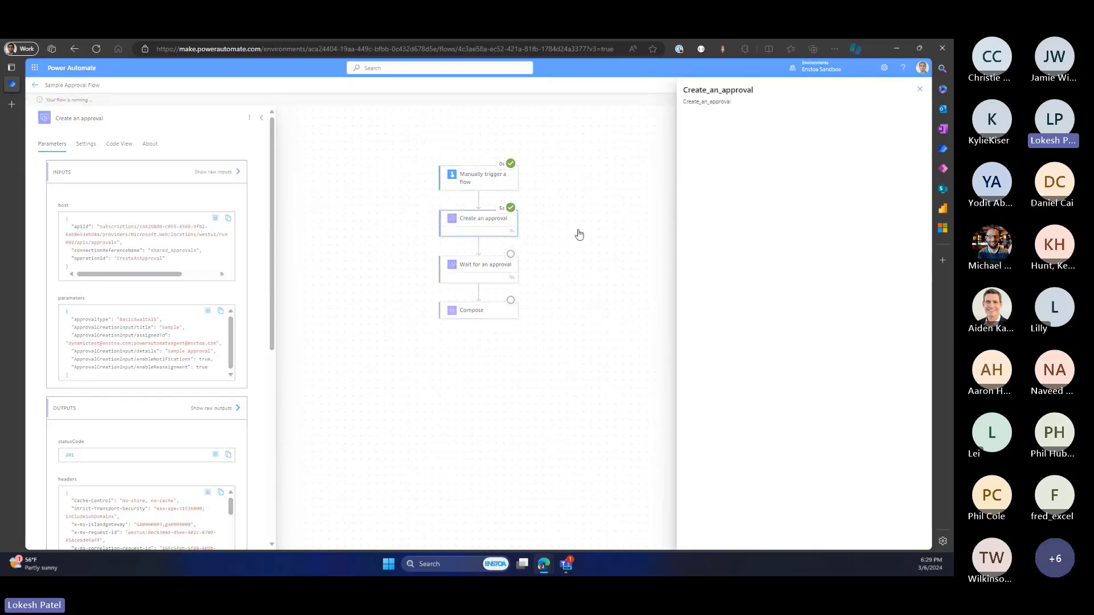
click(364, 225)
click(199, 409)
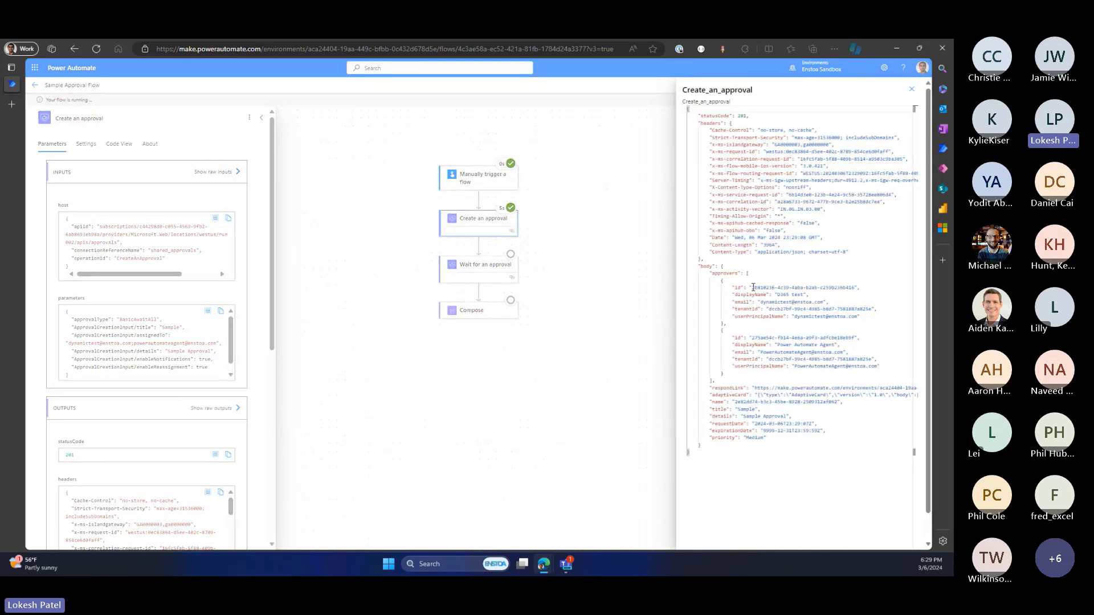
drag(753, 288, 771, 288)
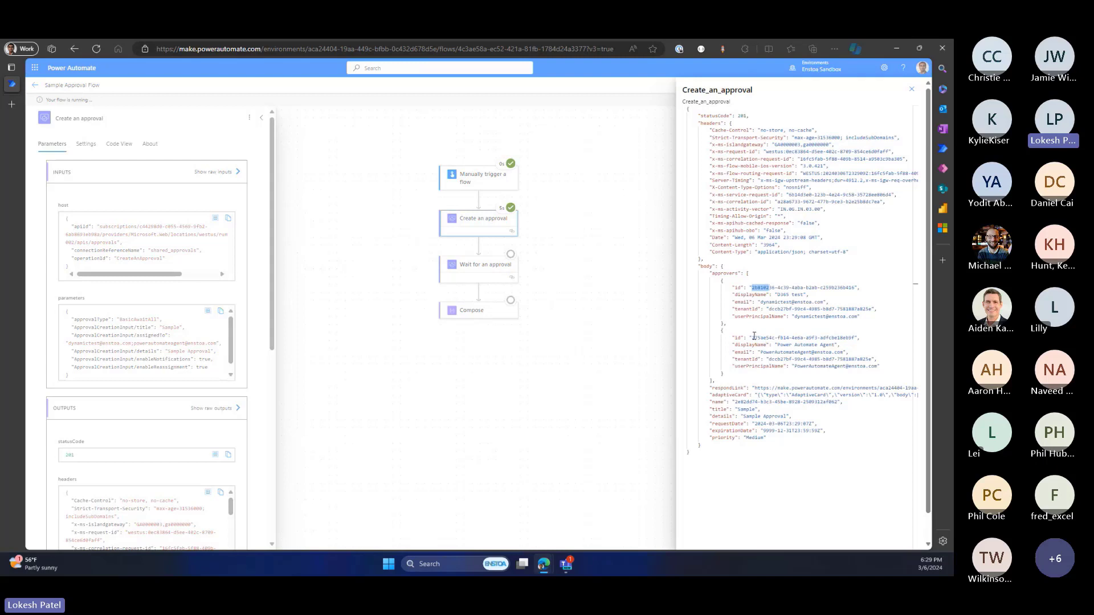
drag(736, 403, 837, 402)
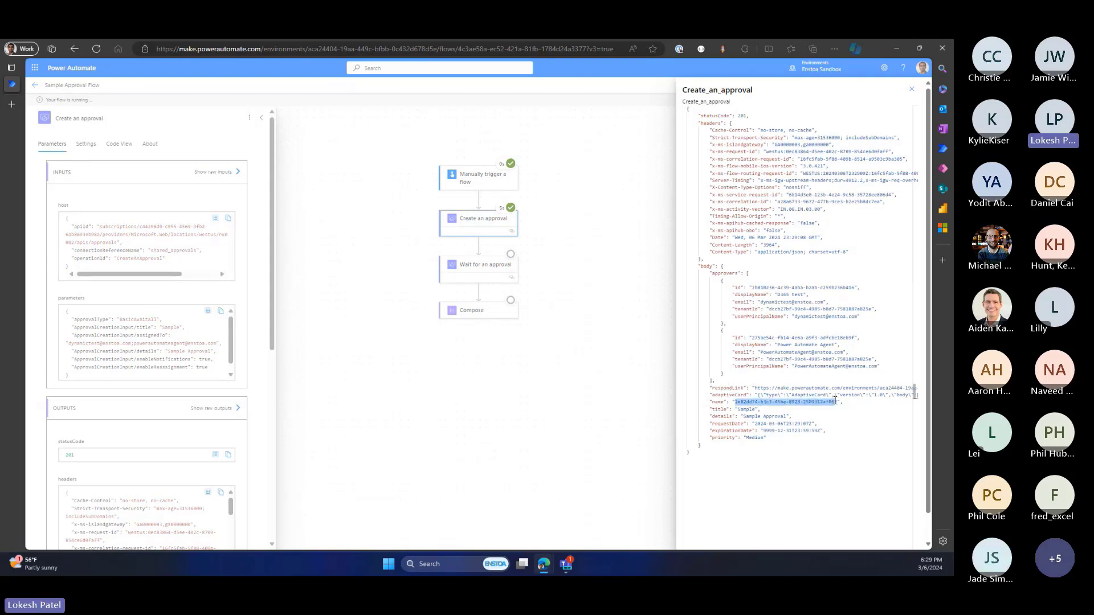
key(Escape)
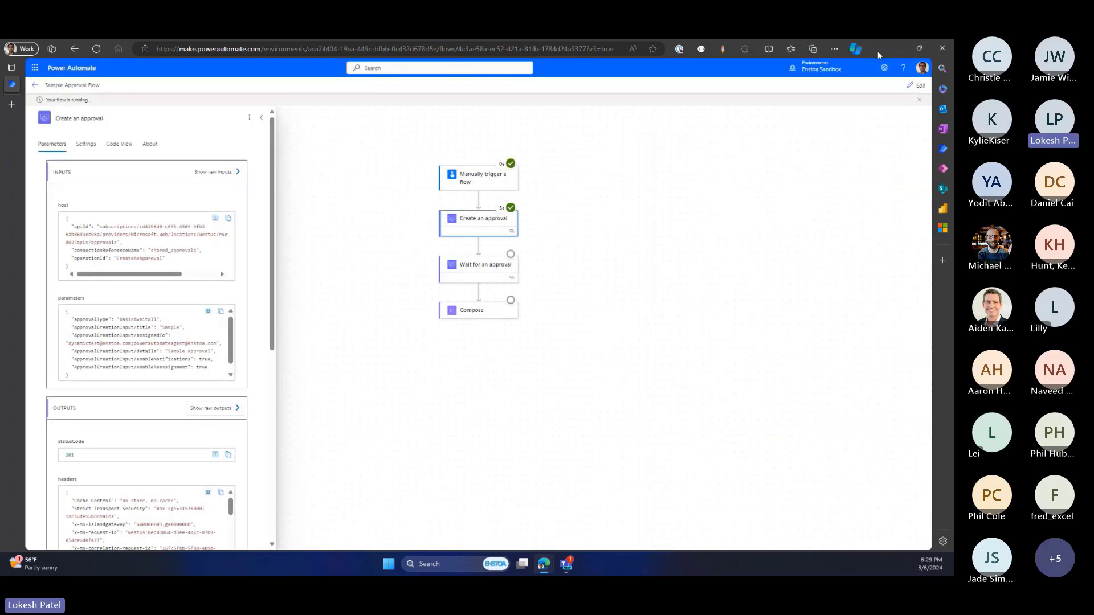
Dock the running flow's window on one half of the screen and move a duplicate of its tab to a window on the other half.
drag(878, 55, 11, 173)
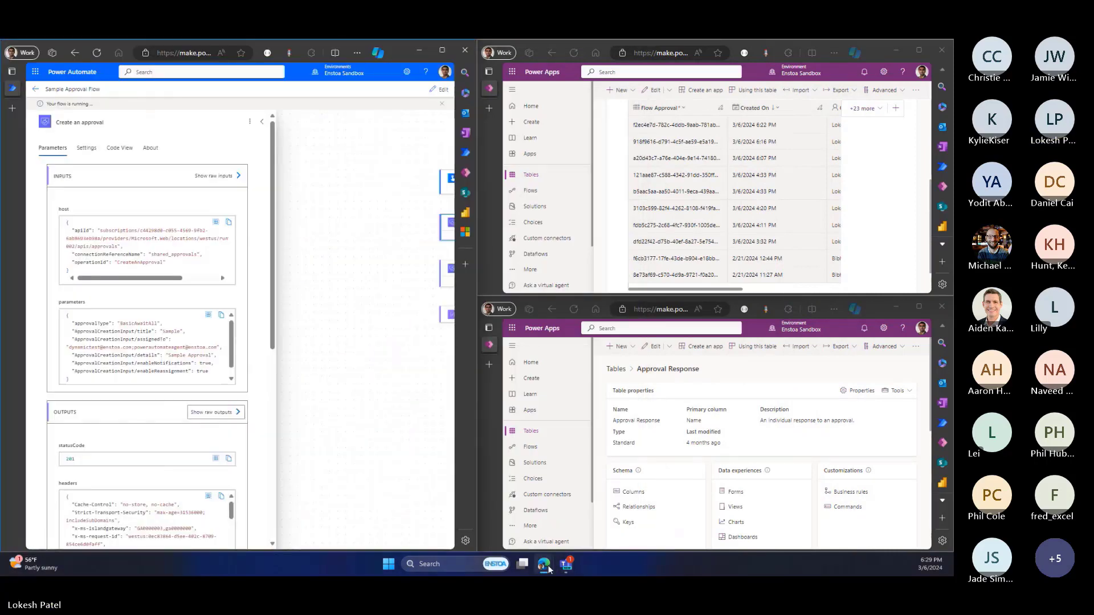
mouse_move(543, 566)
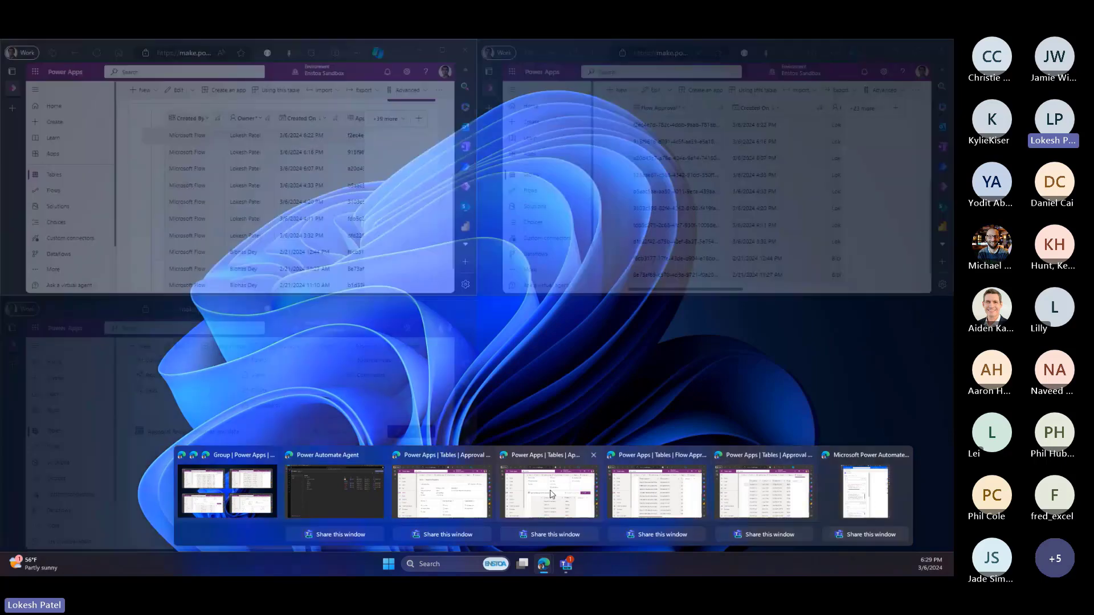
mouse_move(351, 494)
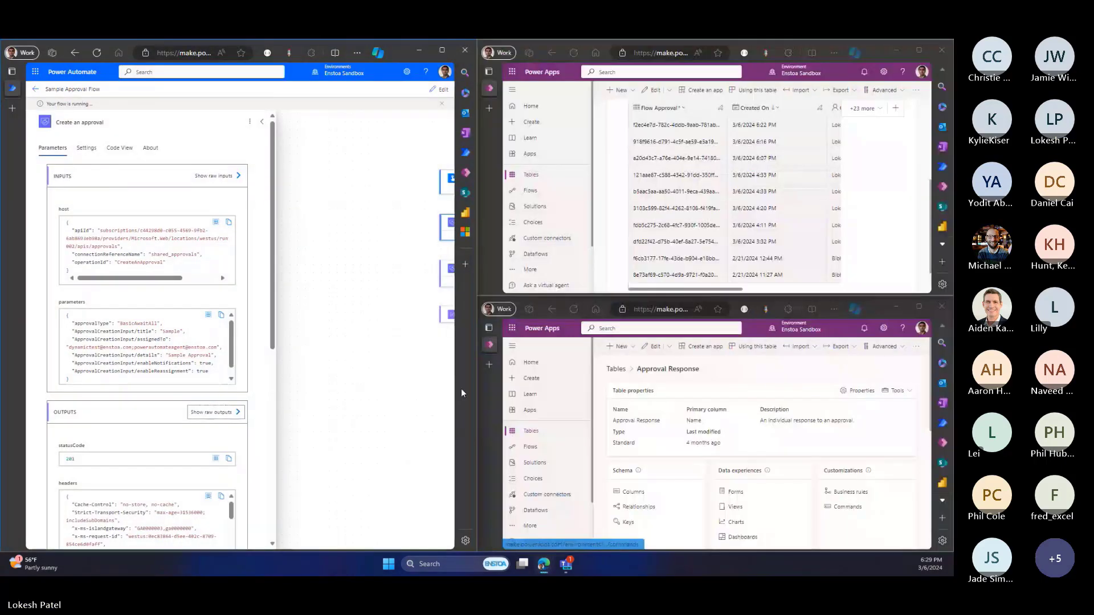
right_click(12, 88)
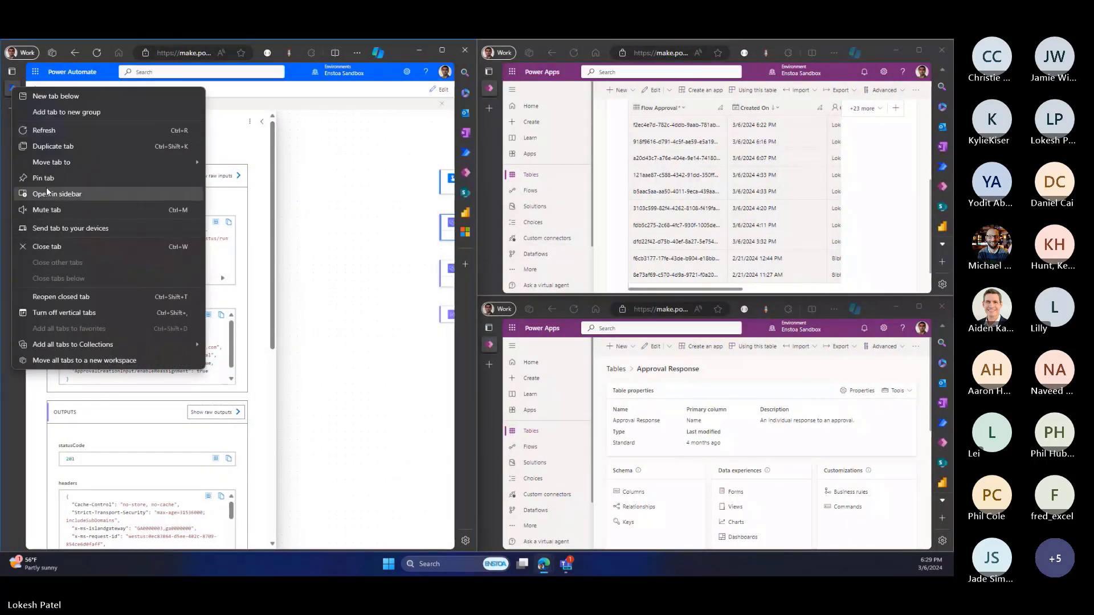
click(53, 146)
drag(12, 108, 513, 154)
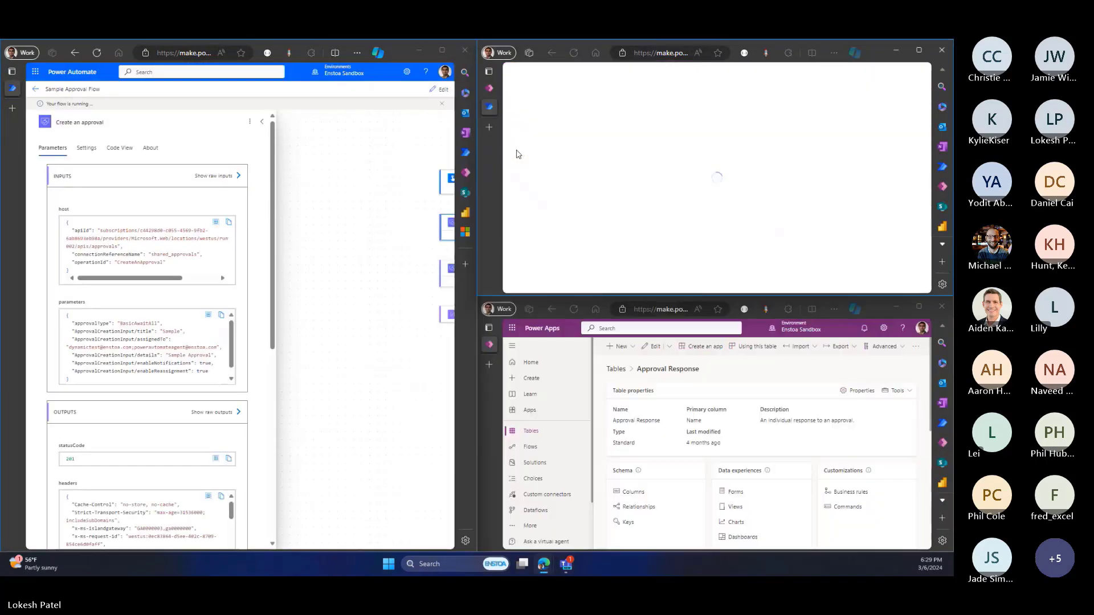
key(super+shift+Up)
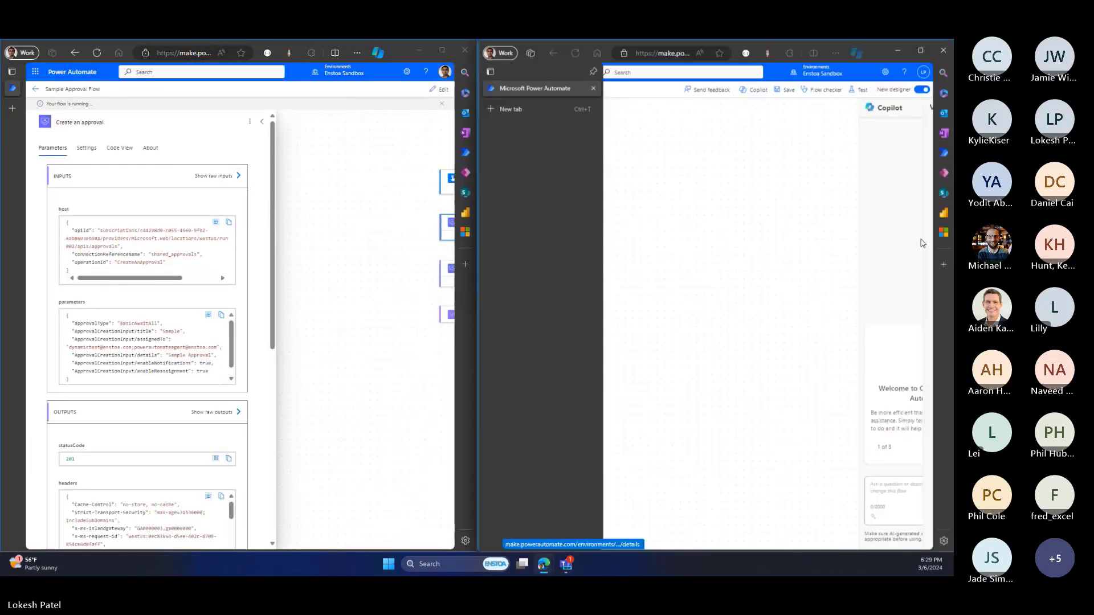
Open Complete Approval Flow in the designer from the duplicated tab's flow list and maximize that window.
click(512, 89)
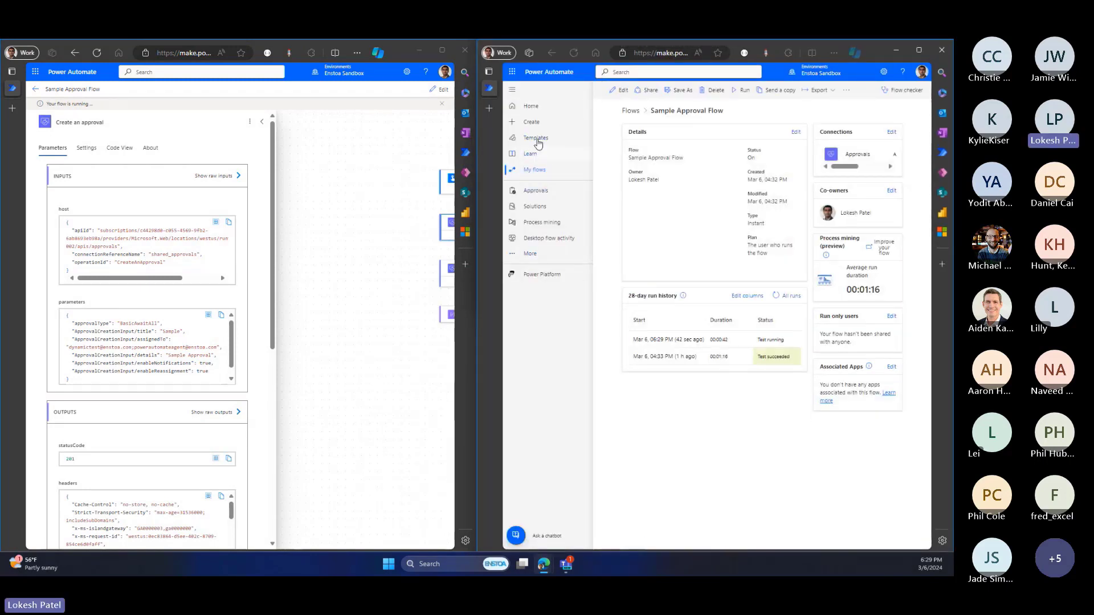
click(546, 170)
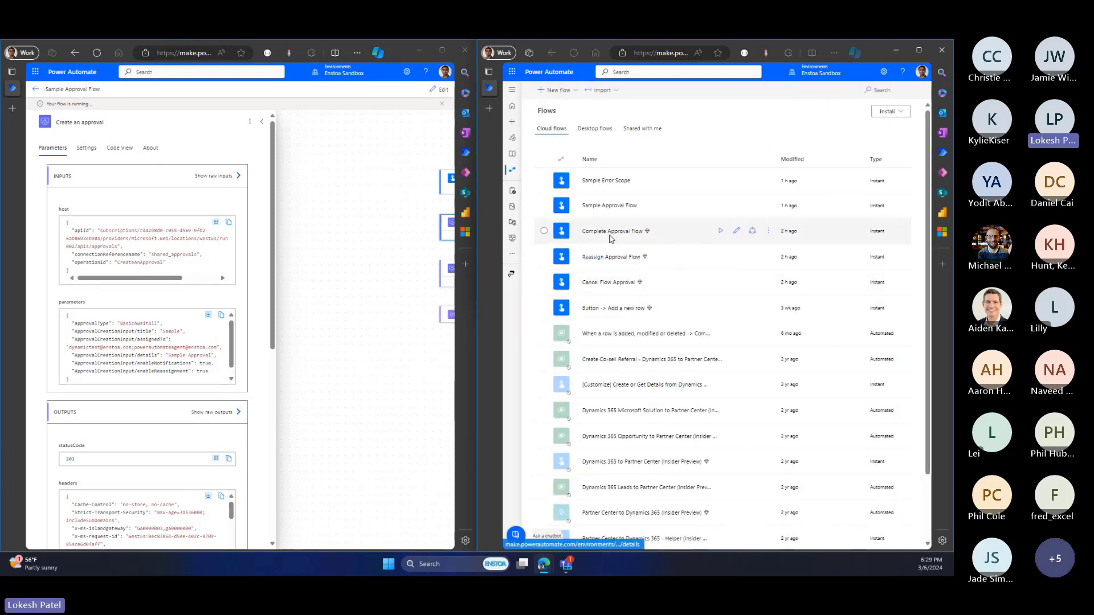
click(612, 231)
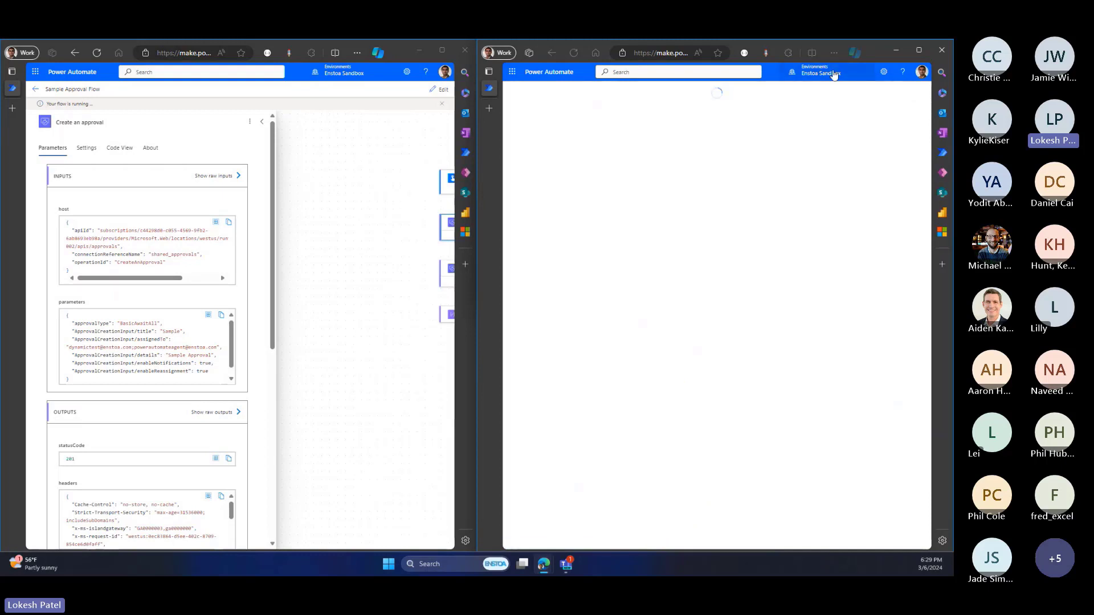
click(916, 50)
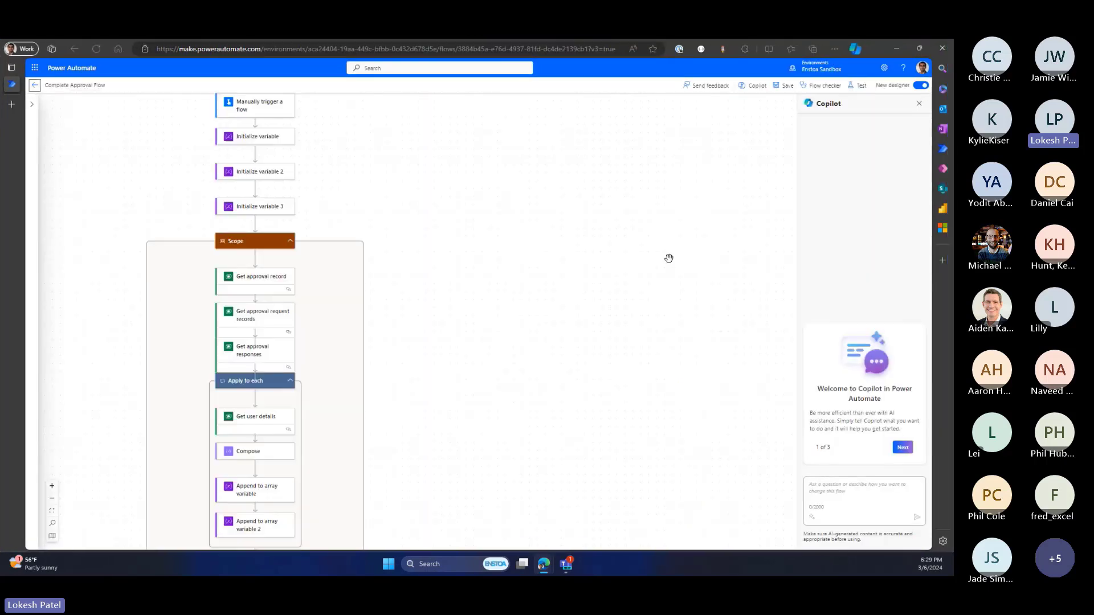
Look over Complete Approval Flow and inspect the name and type of its three Initialize variable actions.
scroll(578, 288, down, 10)
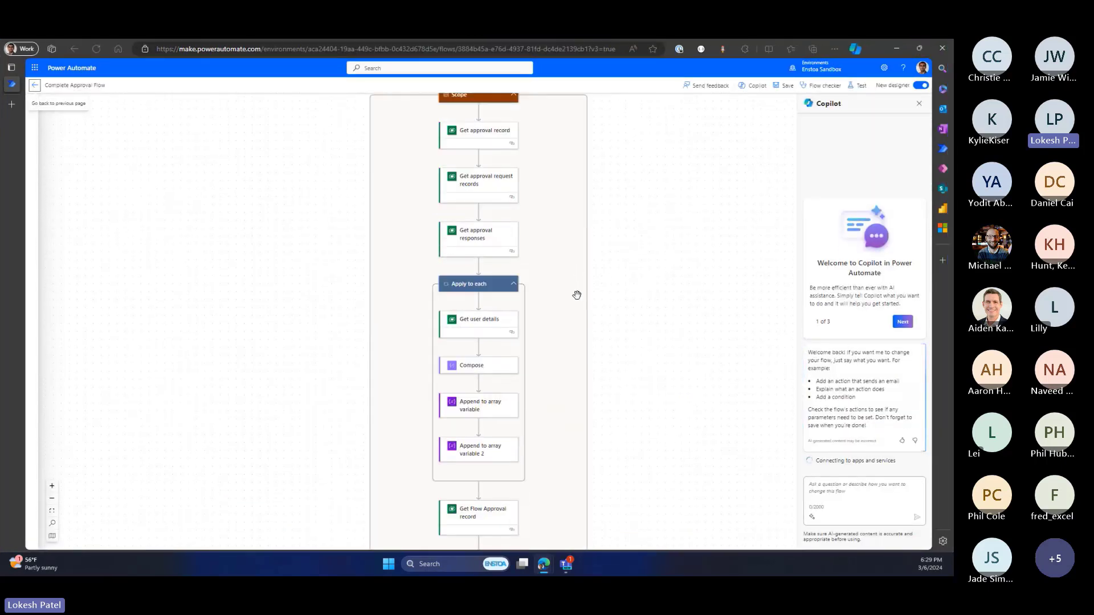
scroll(627, 274, up, 10)
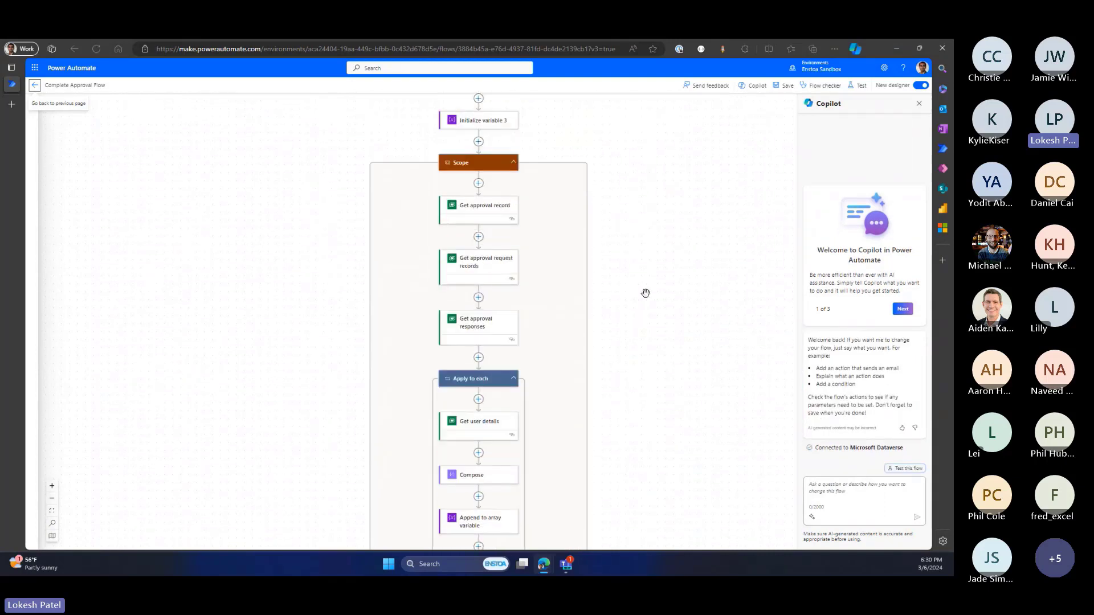
scroll(647, 298, up, 2)
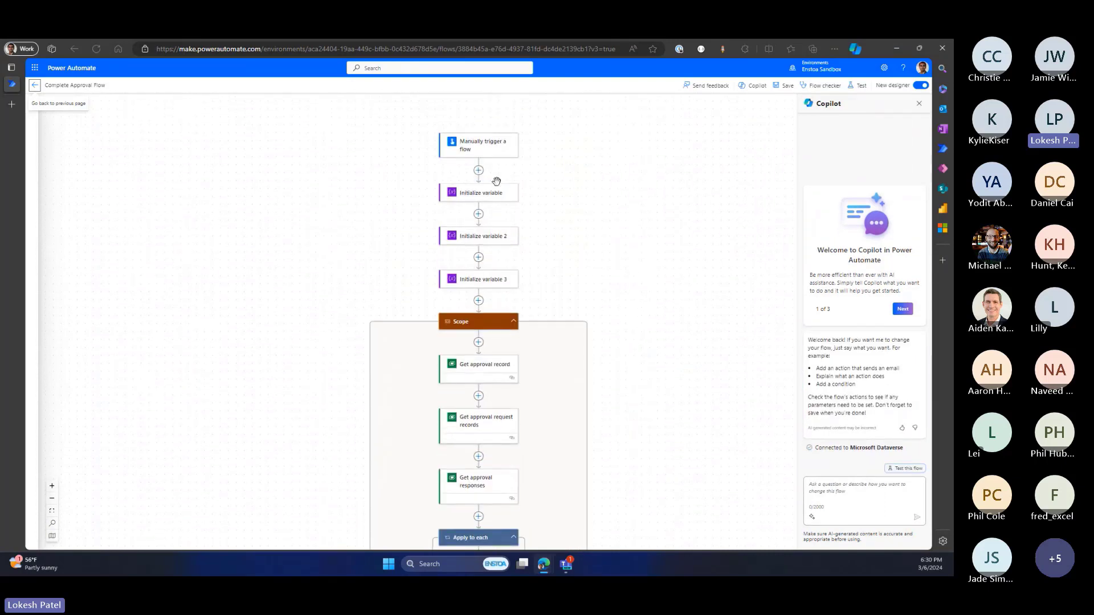
click(499, 195)
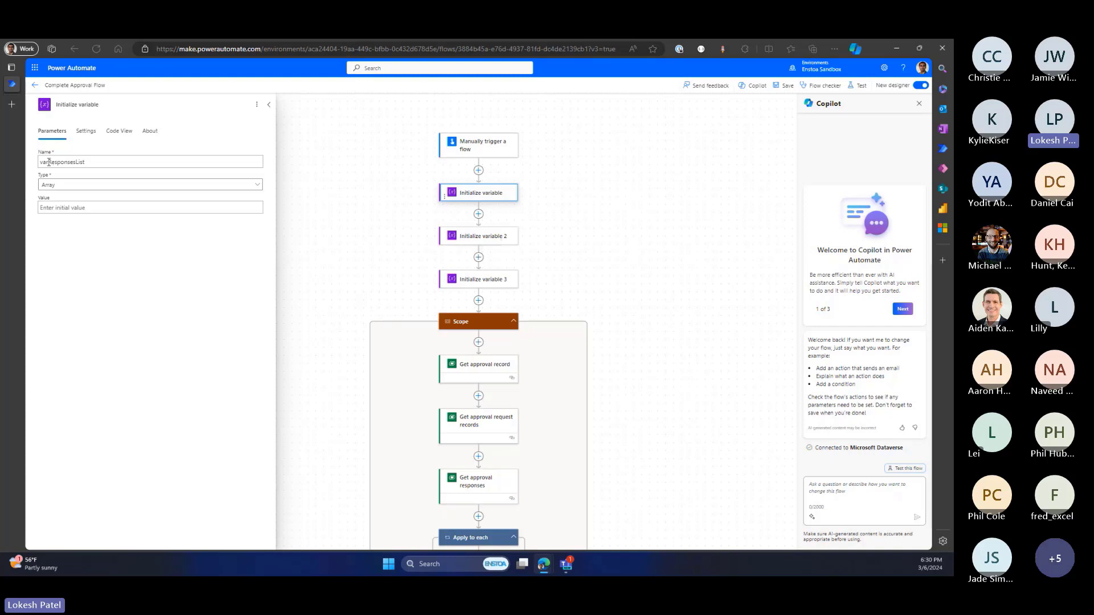
click(478, 237)
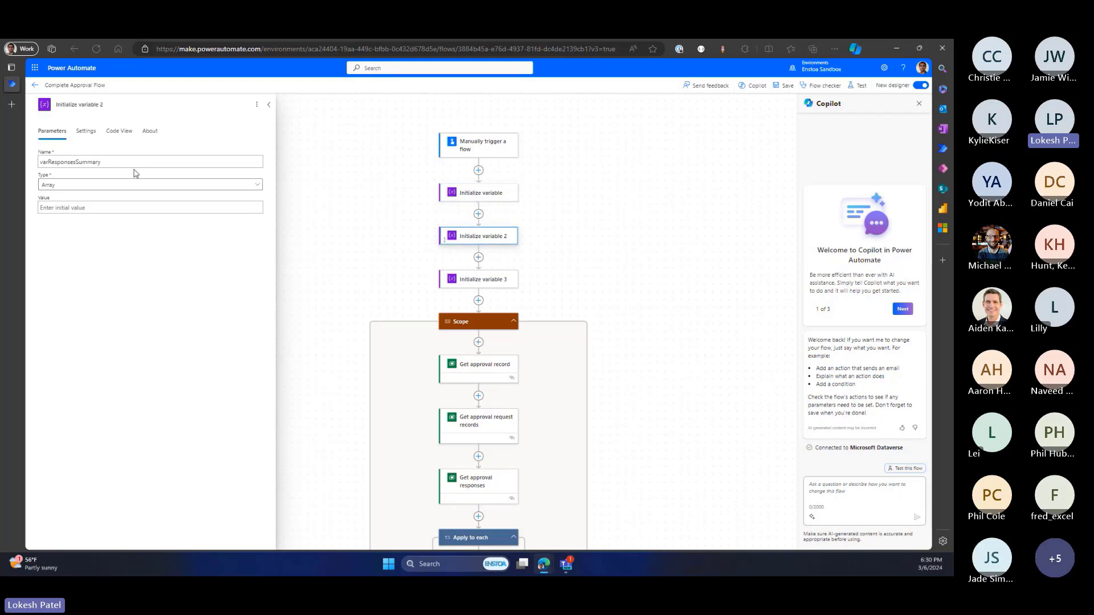
click(505, 283)
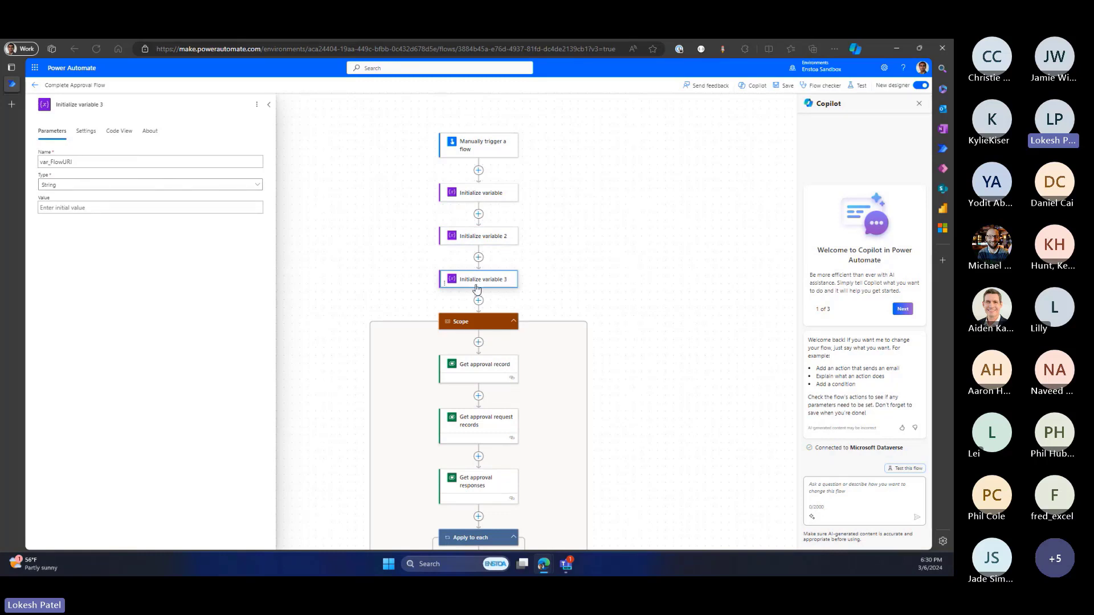
Show the running Sample Approval Flow's actions briefly, and return to the Get approval record action in the maximized Complete Approval Flow.
drag(813, 49, 843, 151)
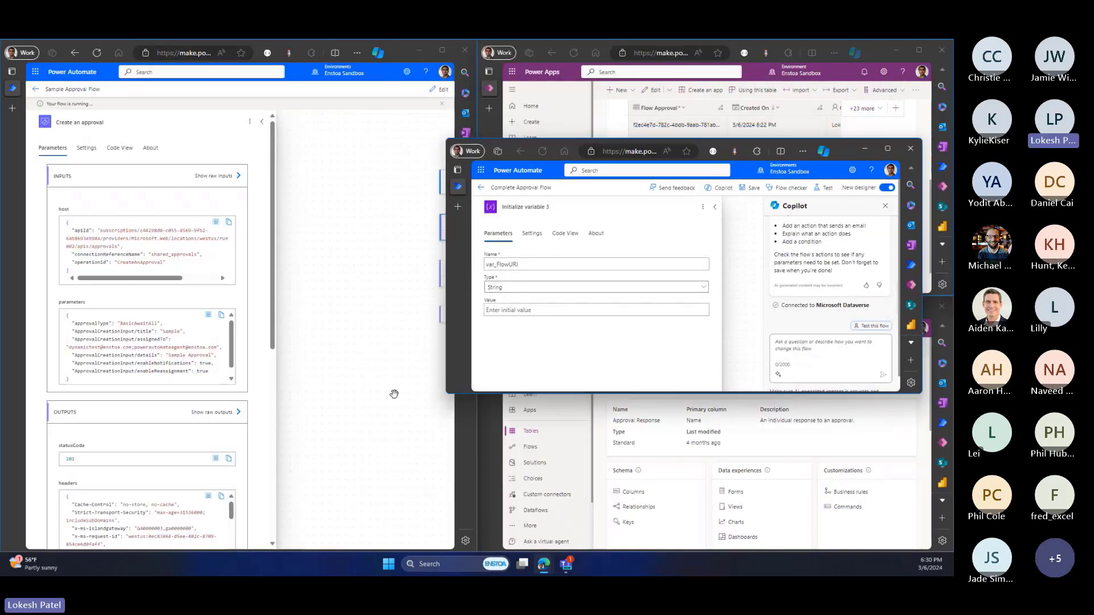
click(322, 473)
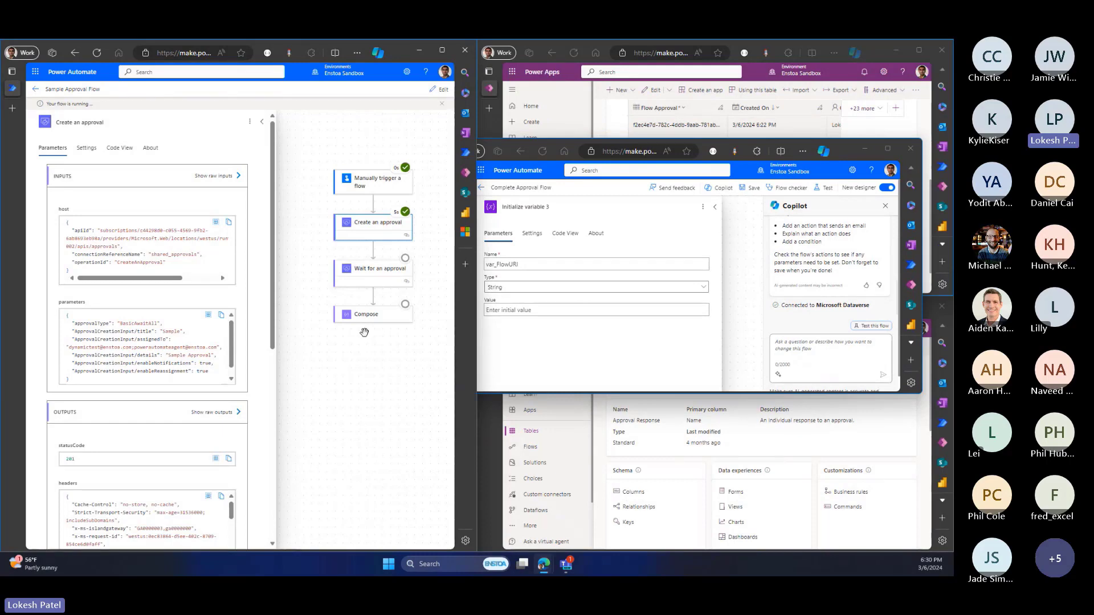
click(886, 149)
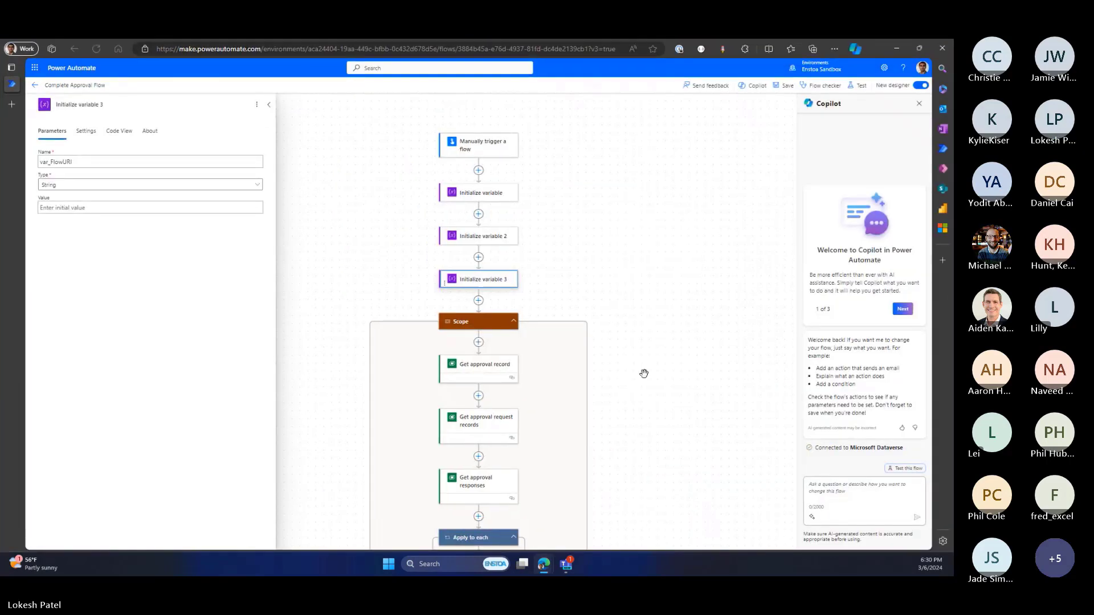
scroll(660, 350, down, 3)
scroll(674, 315, down, 1)
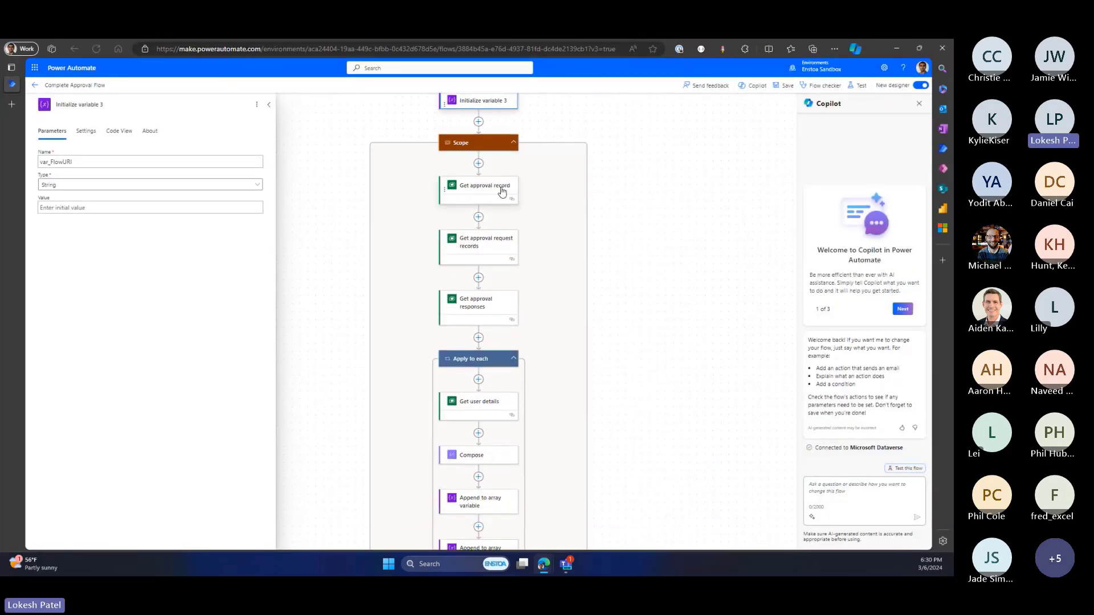
Inspect the table and filter parameters of the Get approval record, Get approval request records and Get approval responses actions.
click(473, 194)
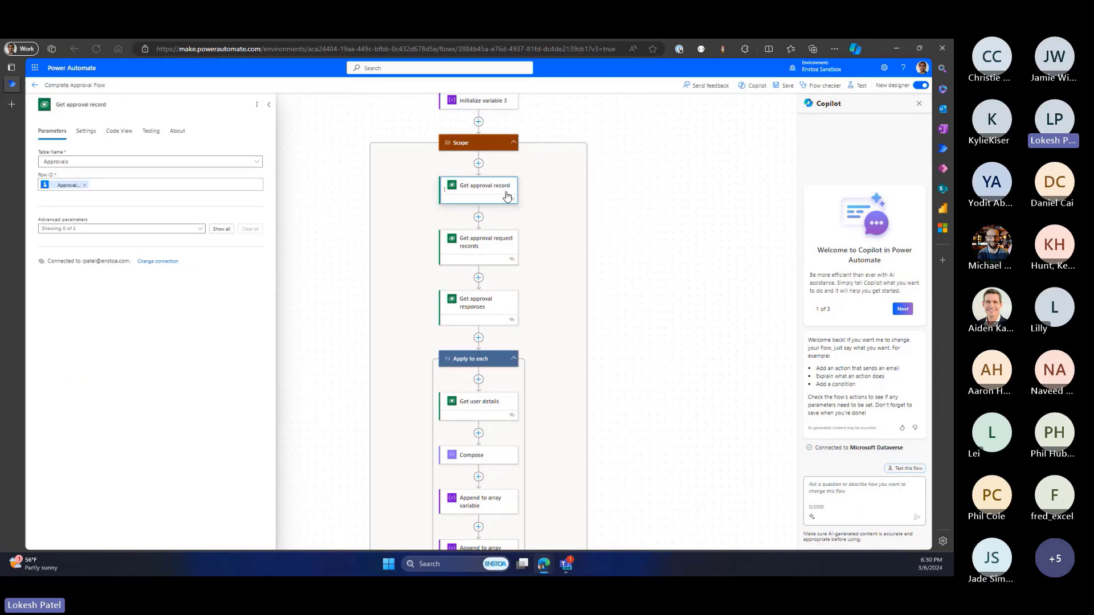
click(482, 244)
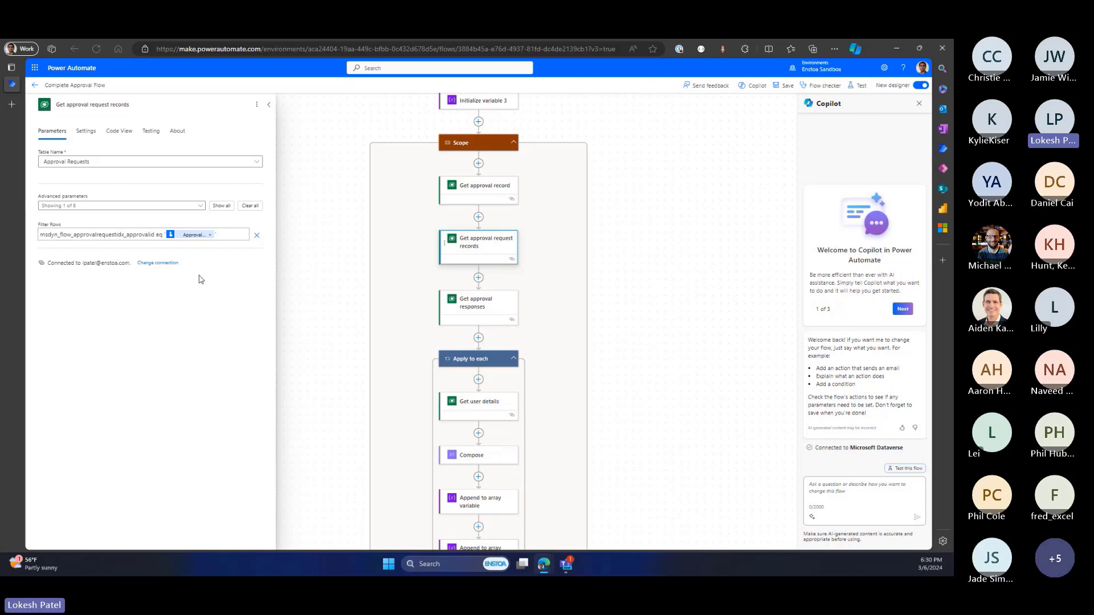
click(503, 303)
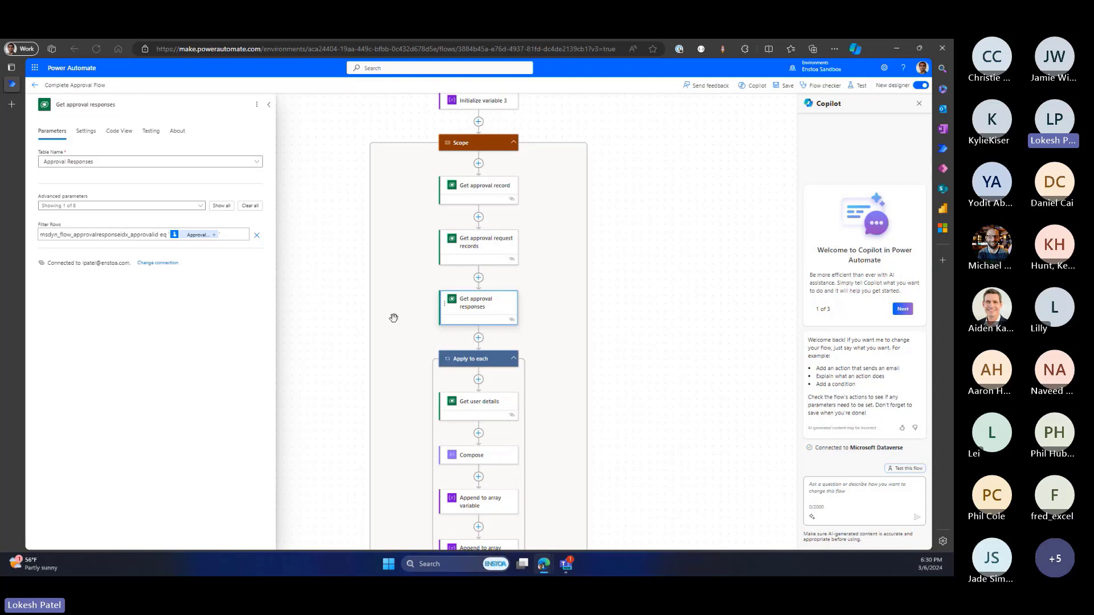
Switch to the private Teams window and list the received approvals of the Enstoa Sandbox environment.
mouse_move(566, 564)
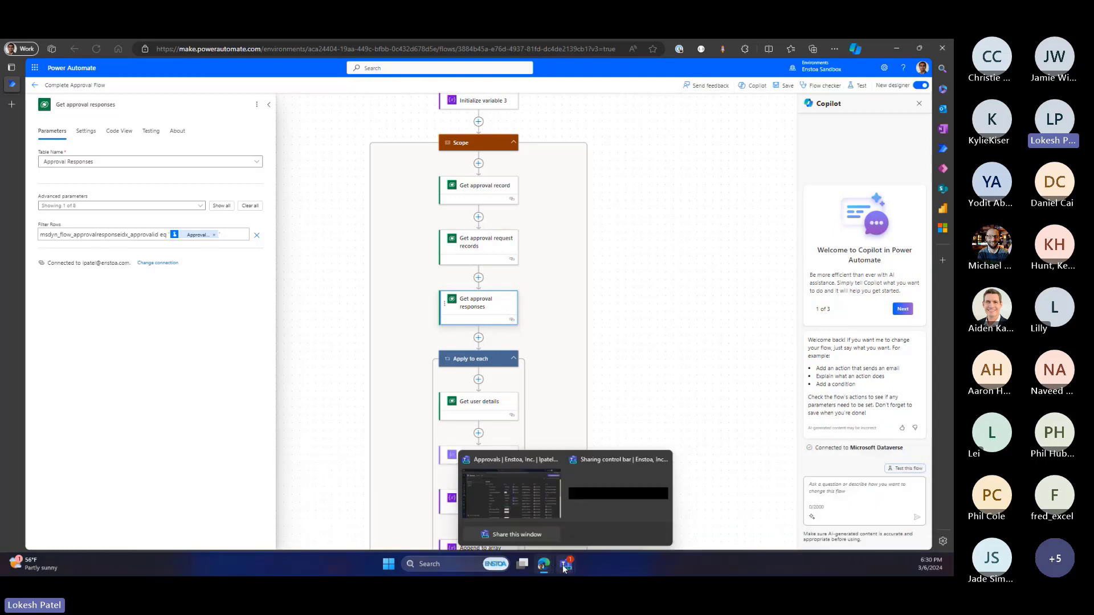
click(299, 511)
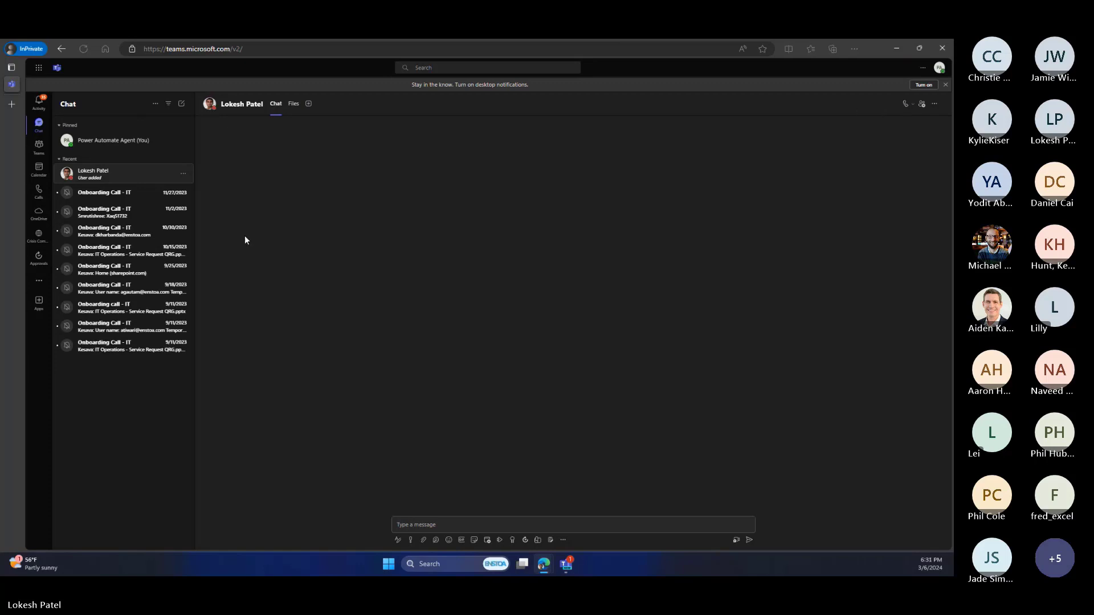
click(39, 258)
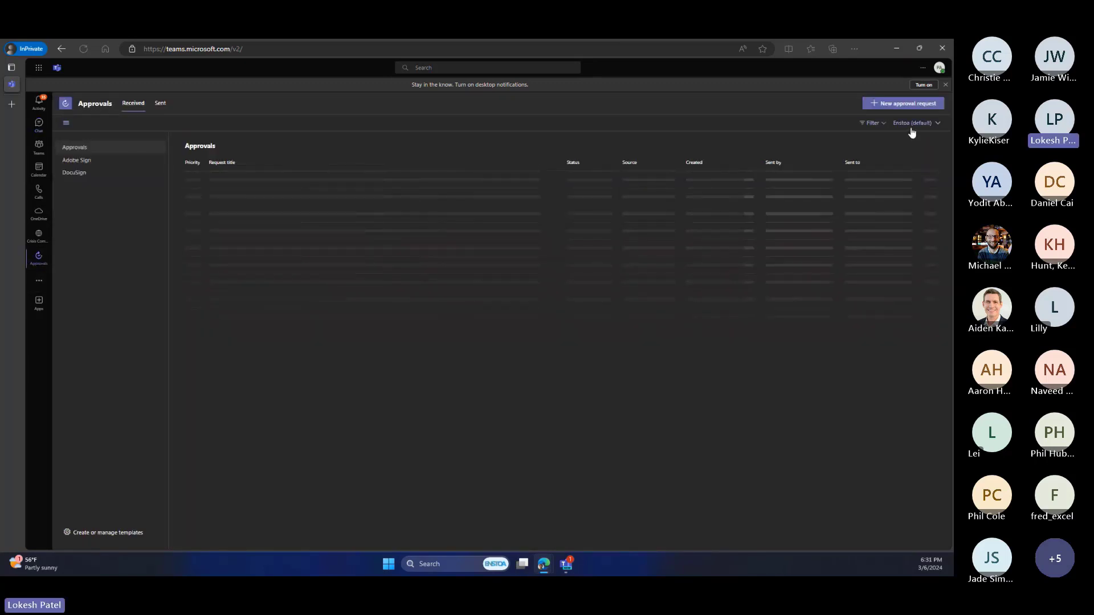
click(912, 126)
click(872, 180)
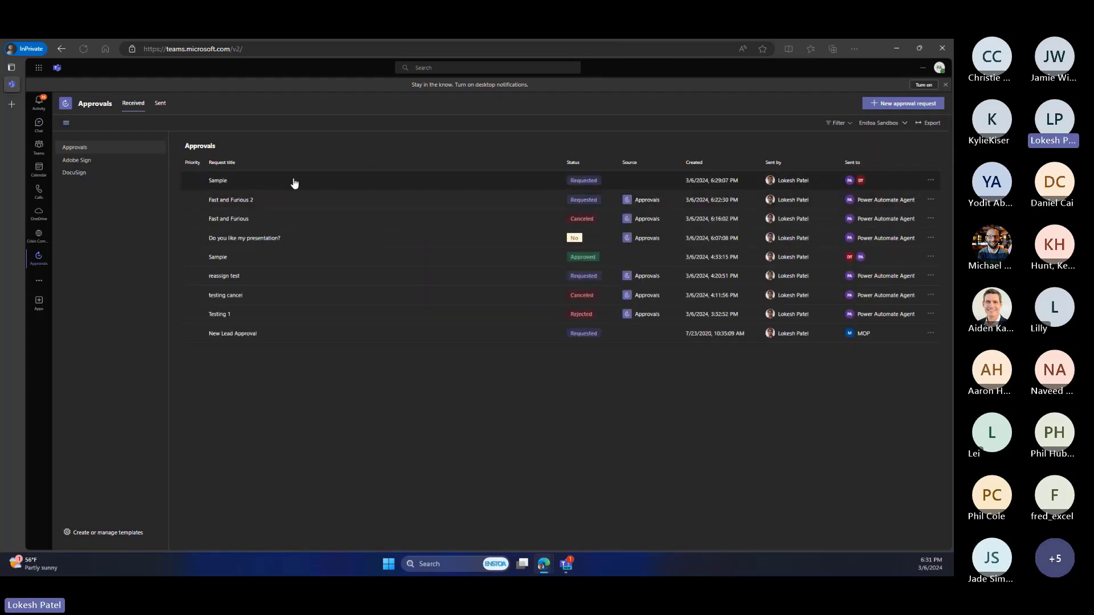
Approve the newest Sample request without a comment and minimize the Teams window.
click(295, 182)
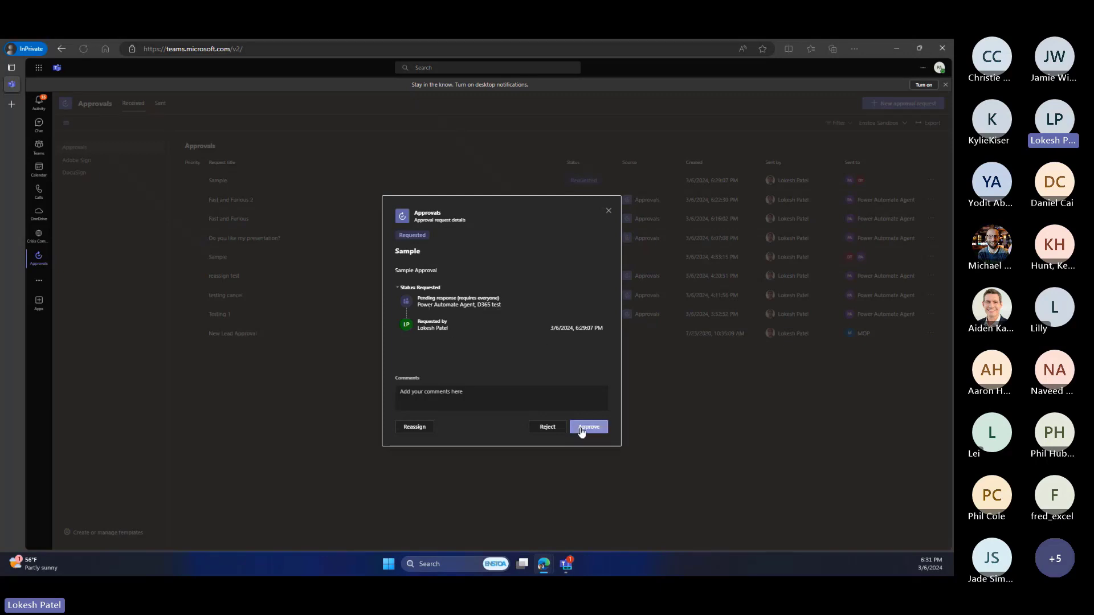
click(581, 431)
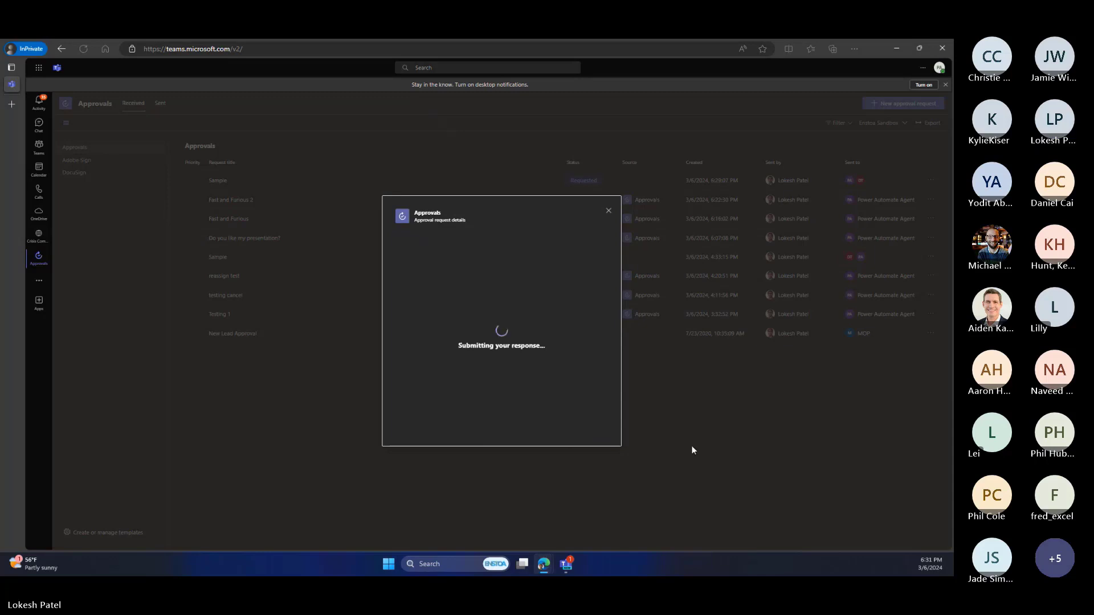
click(897, 49)
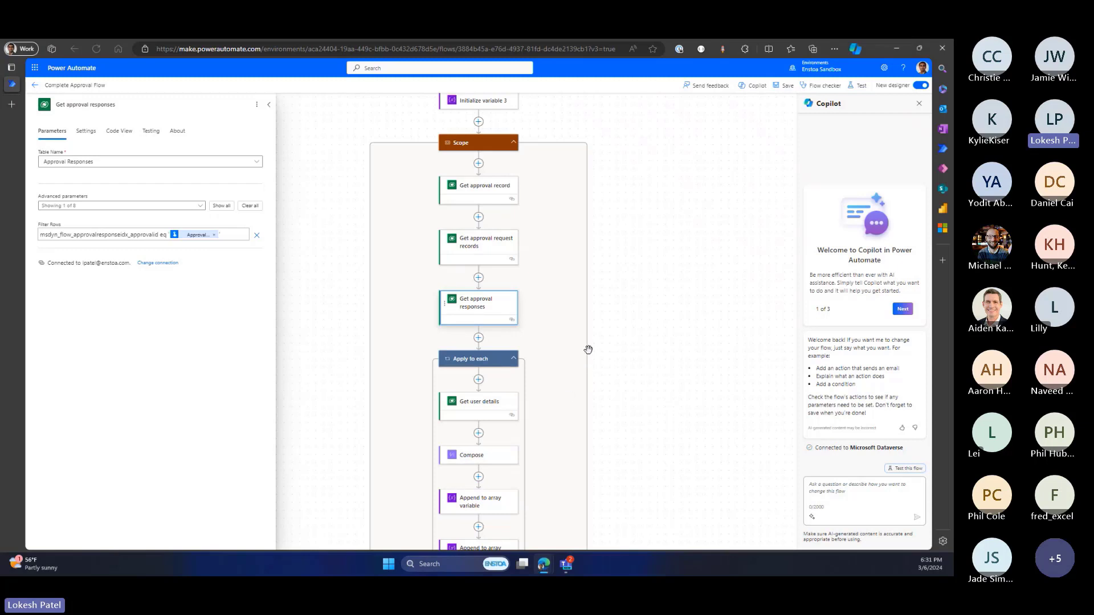
Bring up the group of four Power Apps table windows and reload each of them.
scroll(518, 303, down, 1)
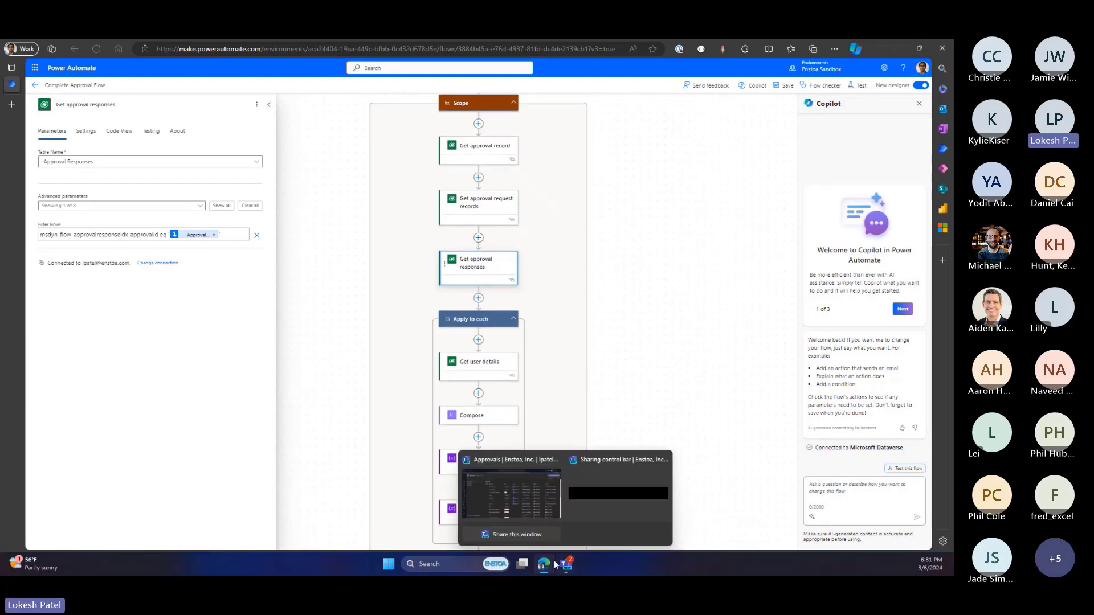
mouse_move(543, 564)
click(176, 485)
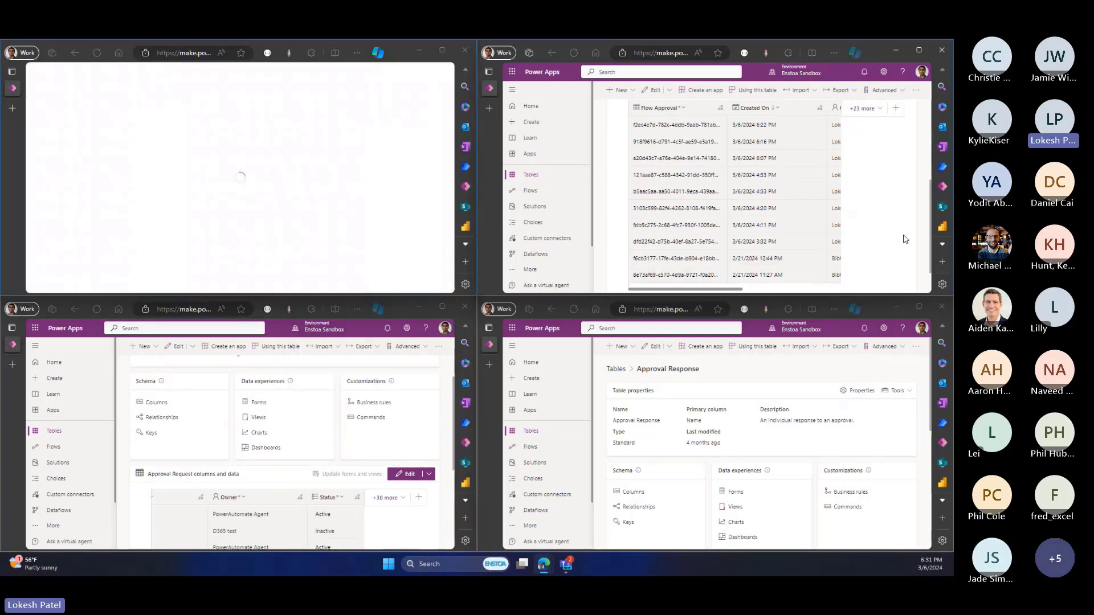
click(926, 483)
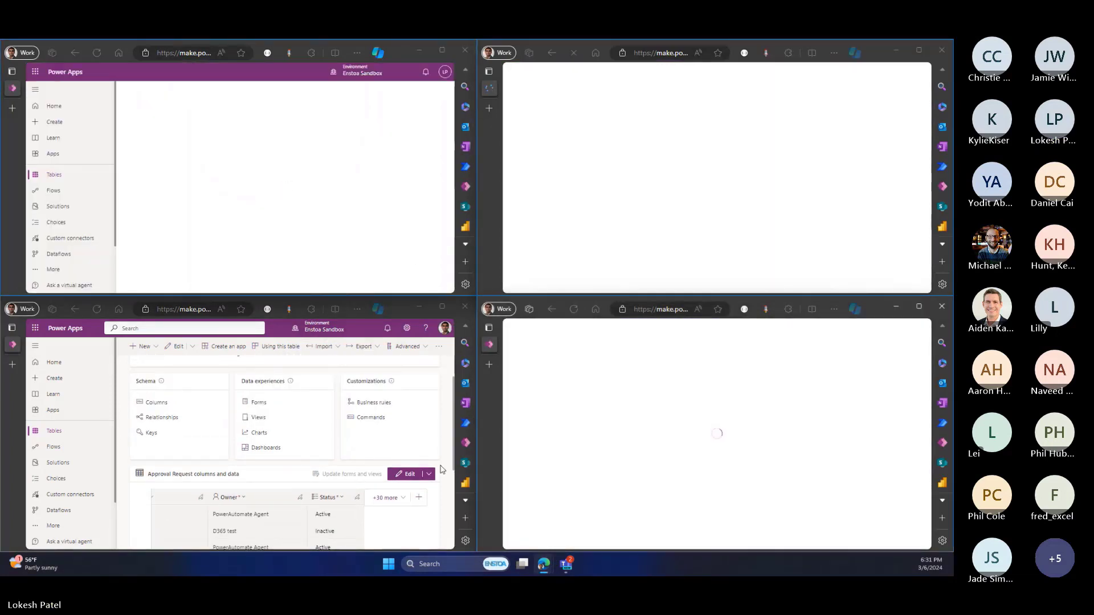
click(471, 462)
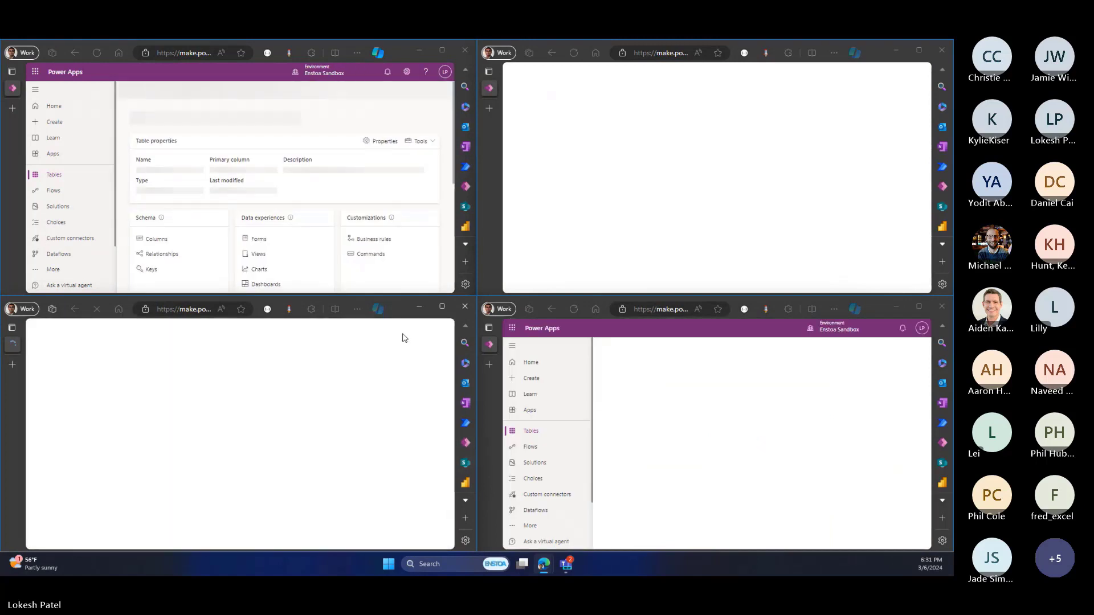
Examine the Approval table's rows across to the Result and Approval Stage Key columns for the Sample approval.
scroll(322, 219, down, 3)
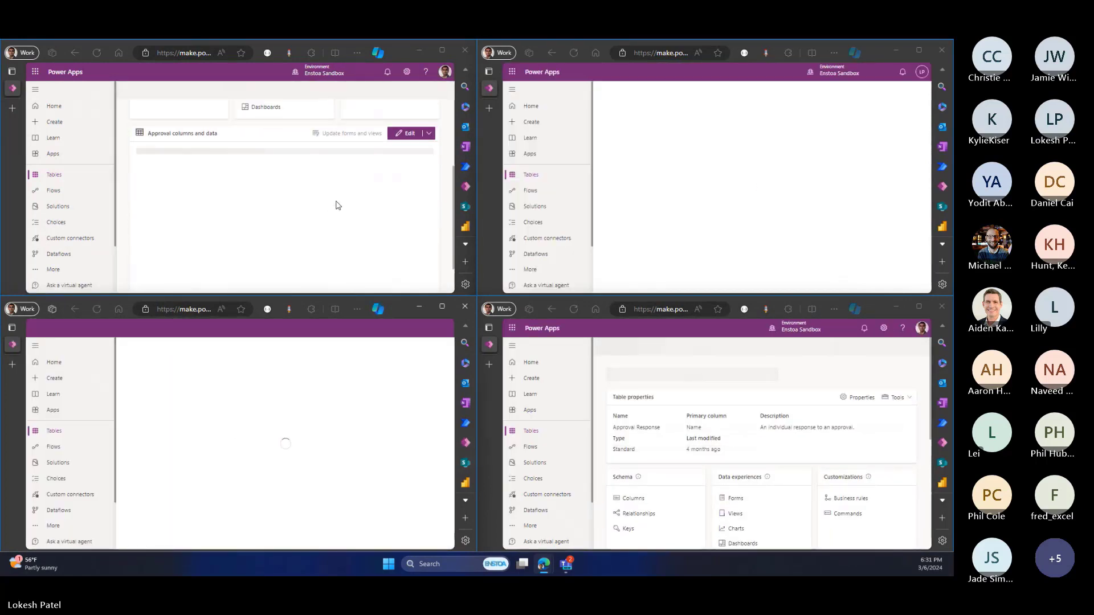
scroll(338, 205, down, 1)
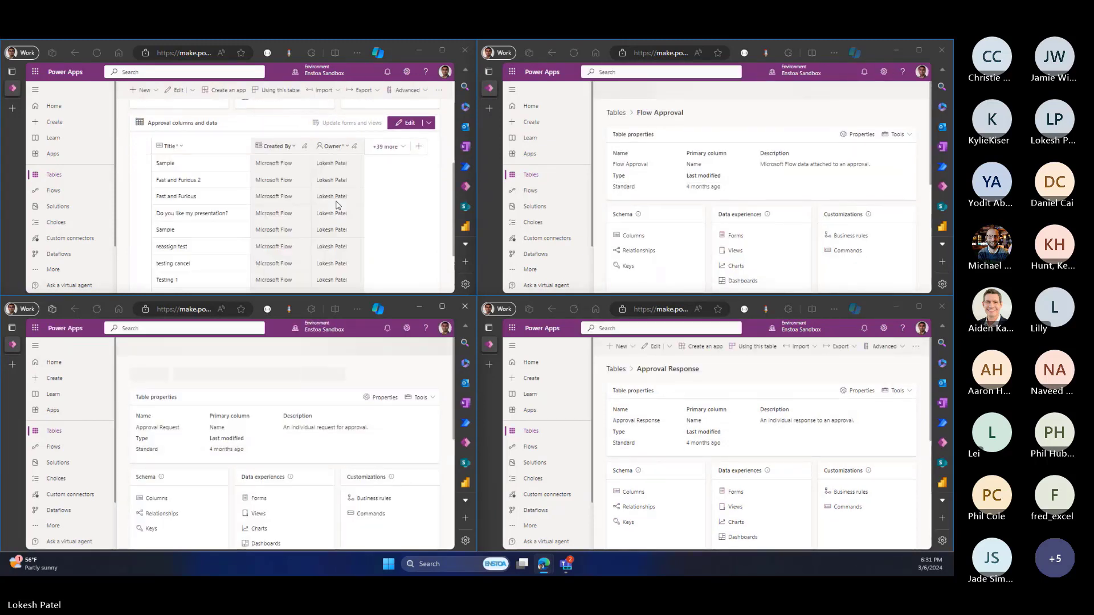
scroll(219, 168, down, 1)
scroll(266, 215, down, 5)
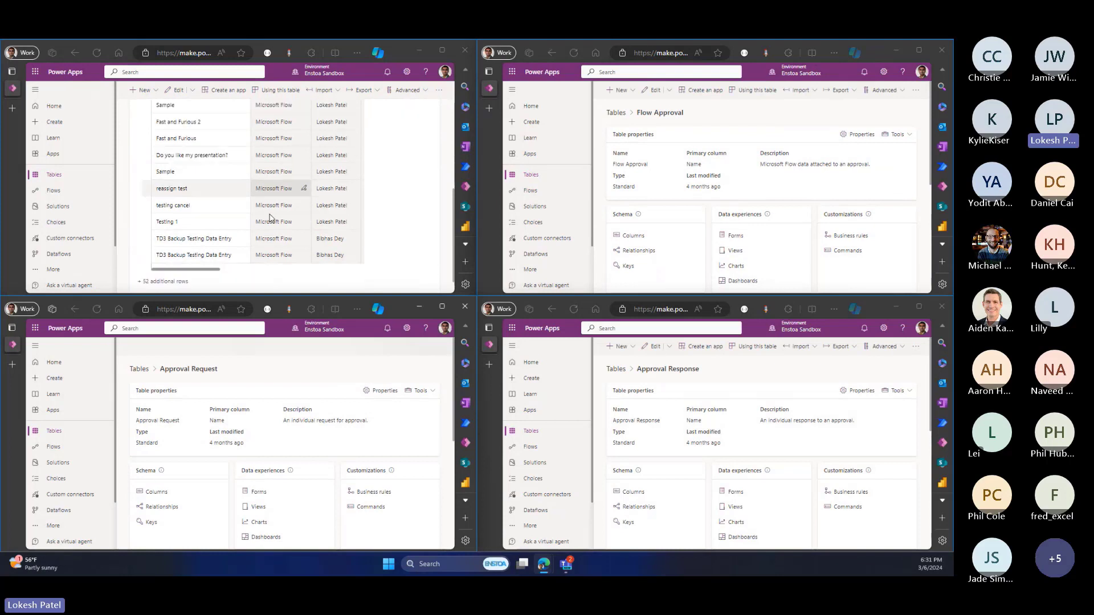
drag(209, 266, 317, 268)
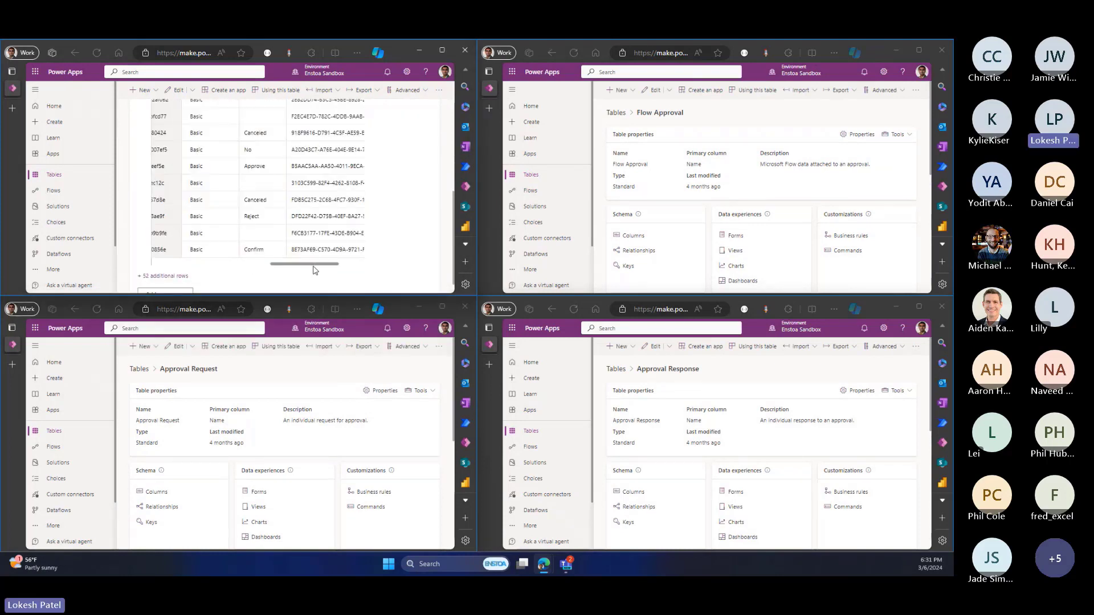
scroll(256, 188, up, 1)
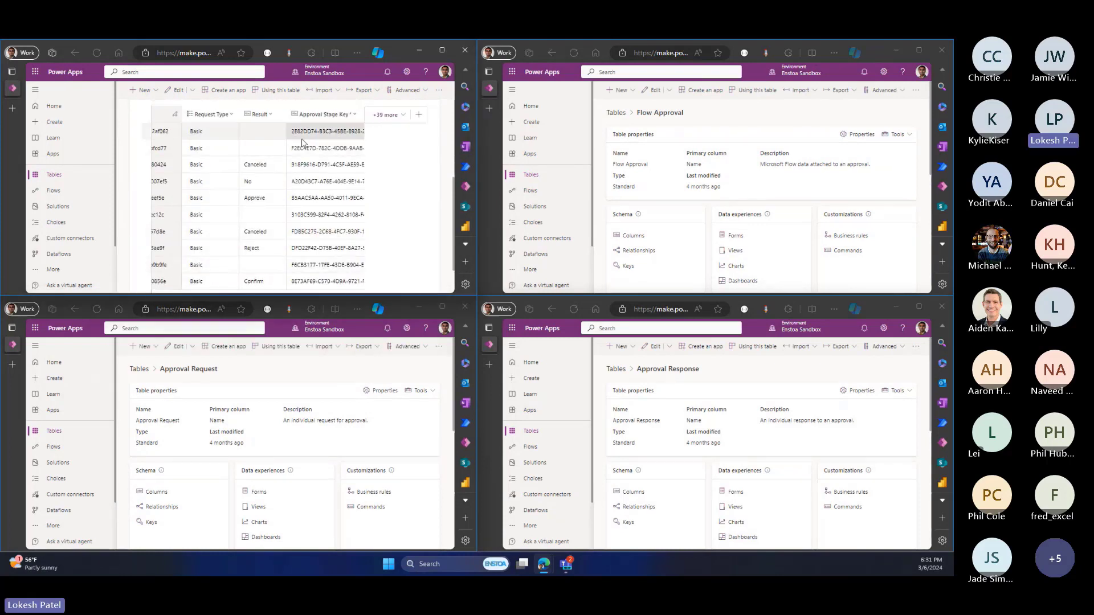
Copy the Approval Id Index value from the newest row of the Approval Request table.
scroll(419, 456, down, 5)
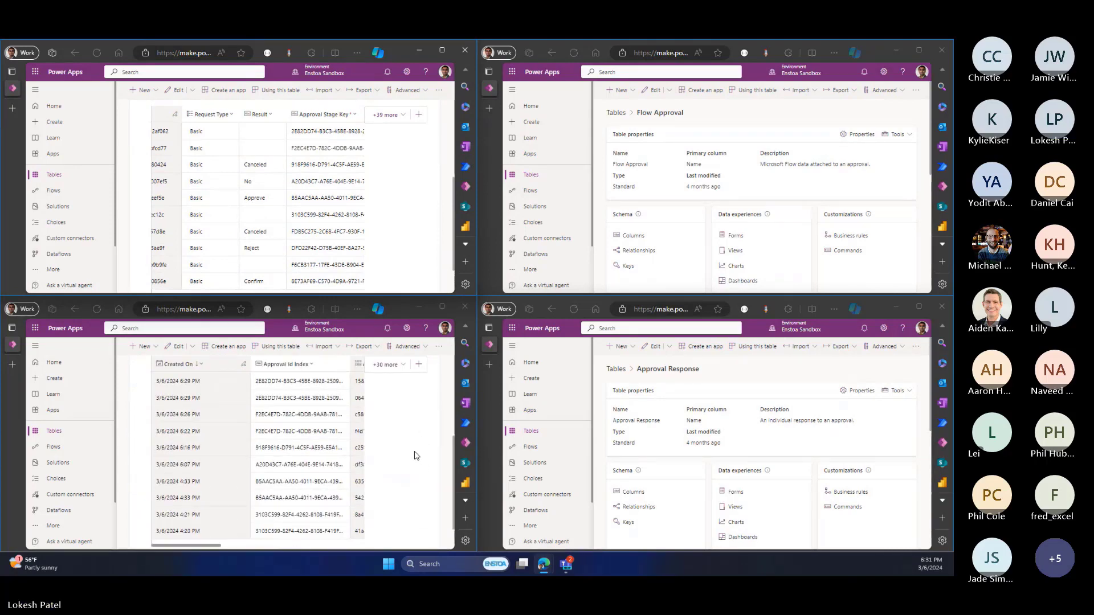
mouse_move(206, 545)
mouse_down()
mouse_move(344, 563)
mouse_move(187, 551)
mouse_up()
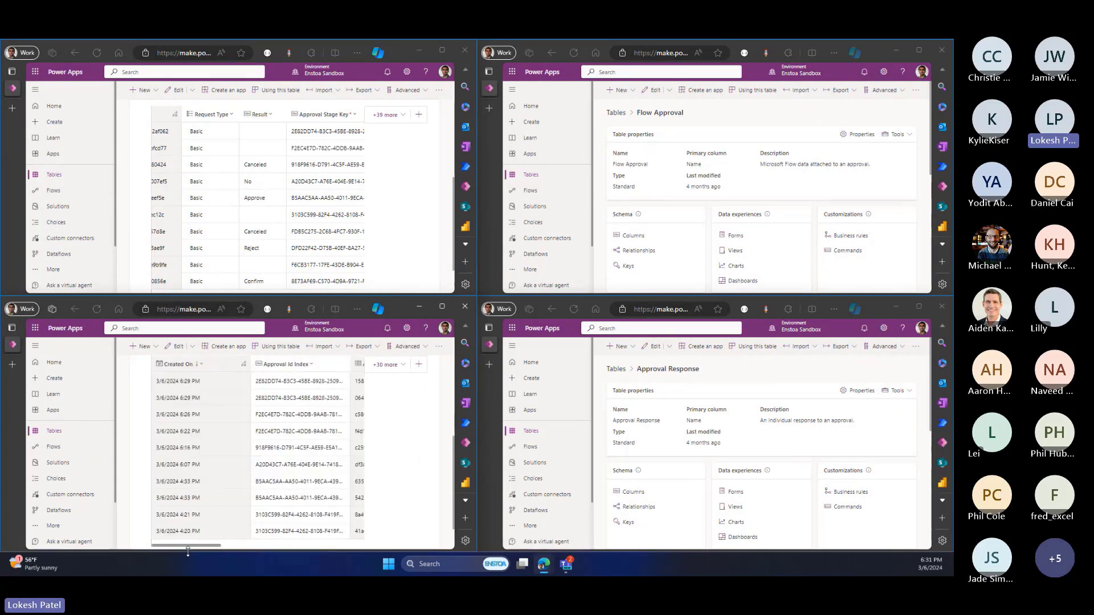
double_click(280, 380)
right_click(277, 379)
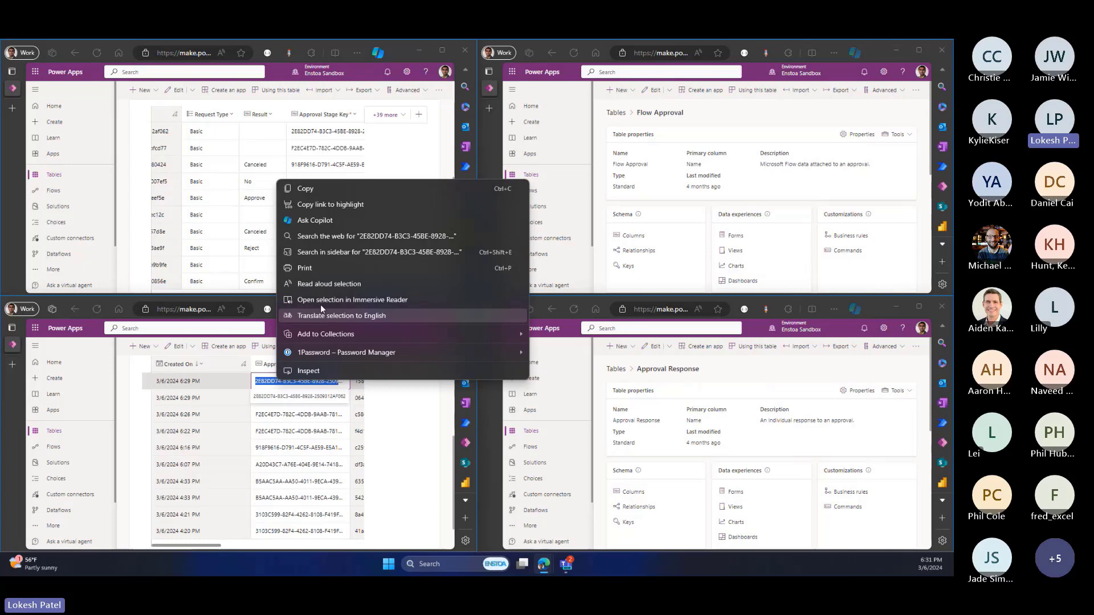
click(305, 189)
Examine the Owner and Status columns of the newest Approval Request rows.
scroll(400, 472, down, 3)
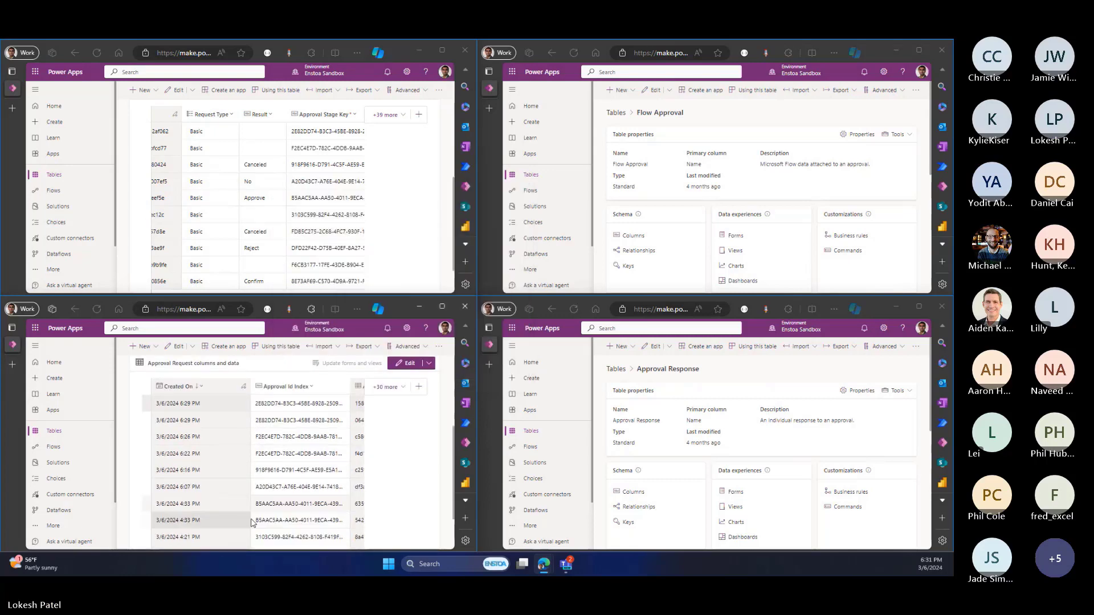
drag(214, 524, 342, 529)
scroll(265, 414, up, 3)
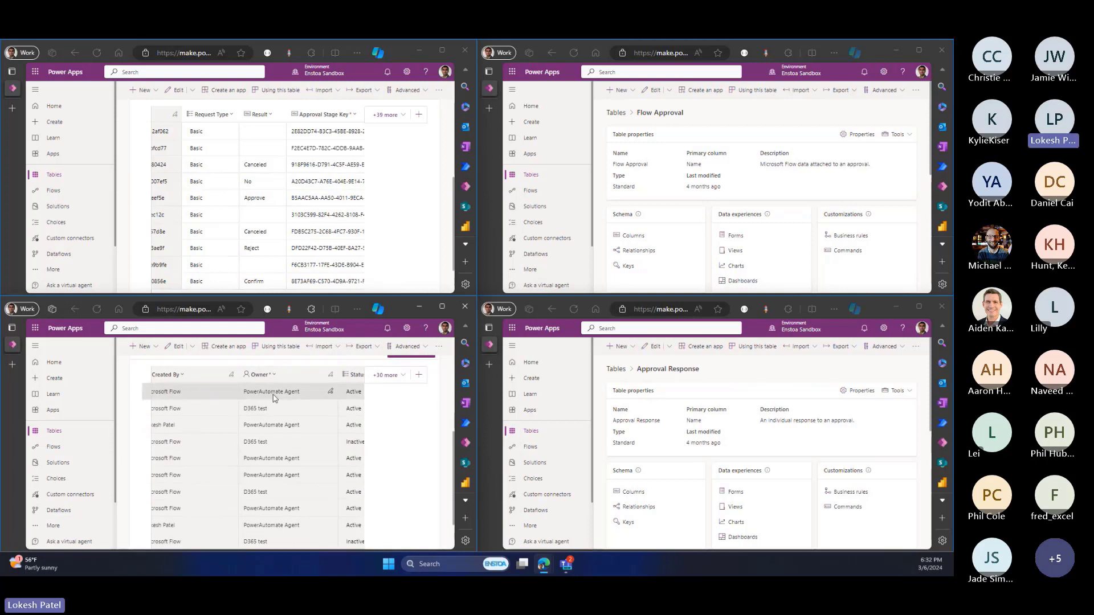
Check the newest Approval Response row's Approval Id Index, Owner and Response, and return to the table's first columns.
click(625, 431)
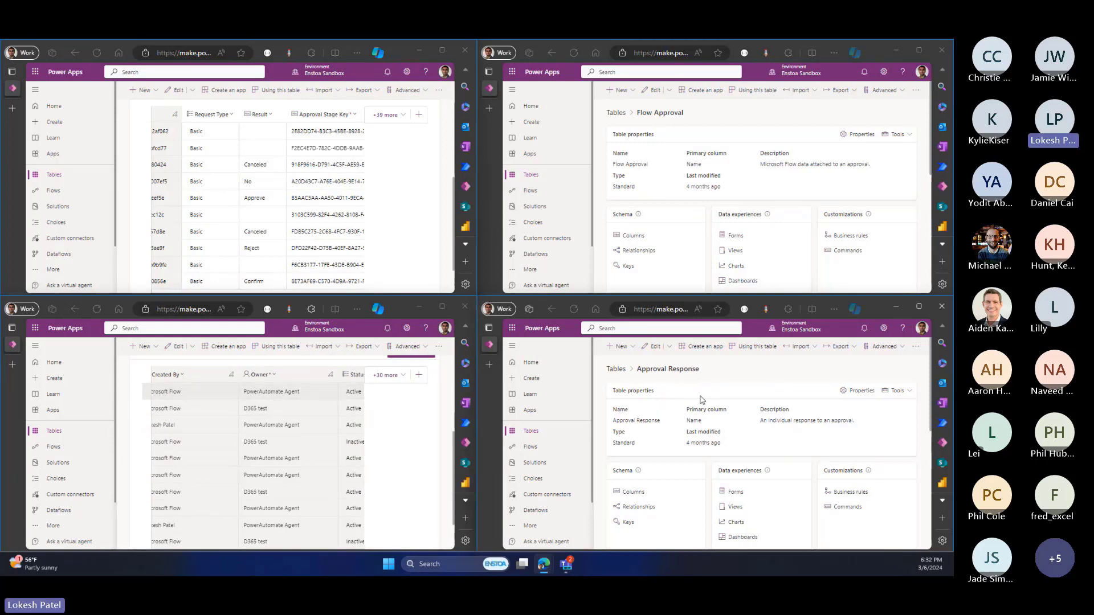
scroll(701, 400, down, 6)
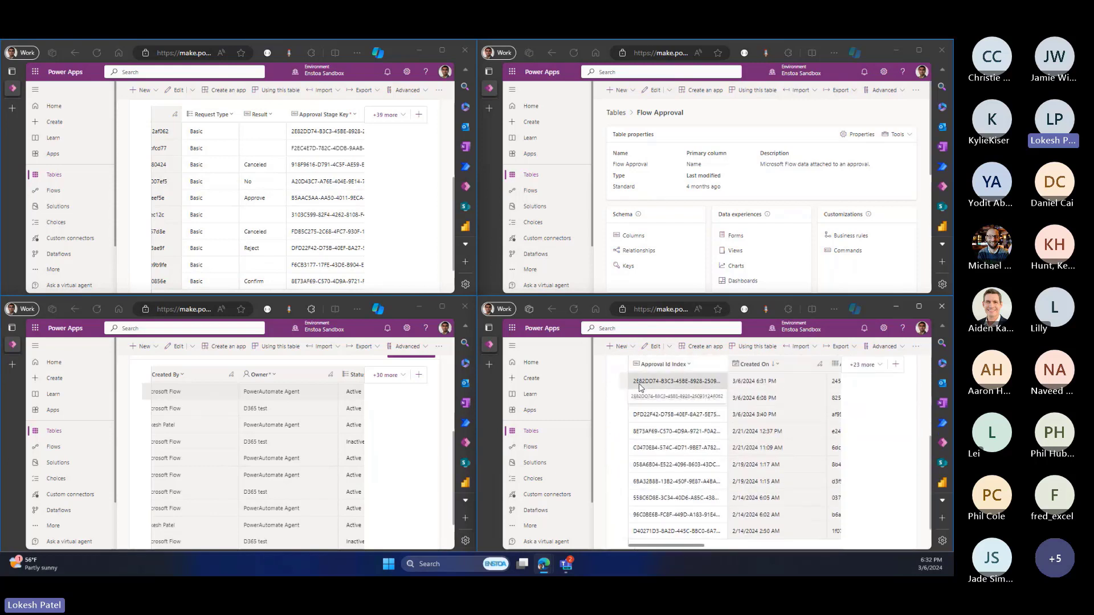
drag(659, 547, 787, 547)
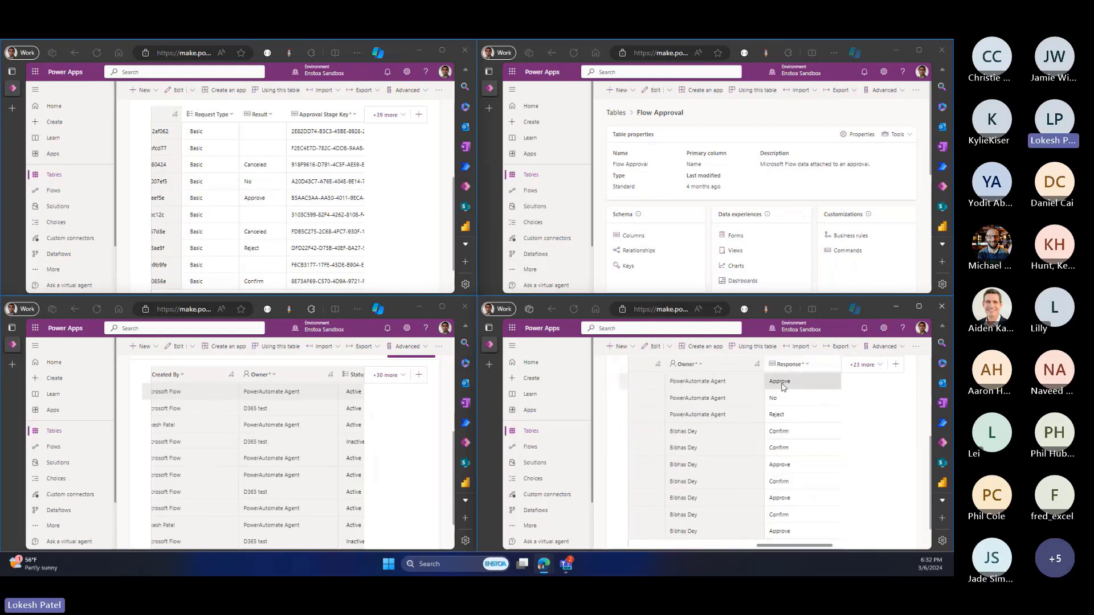
drag(794, 547, 627, 547)
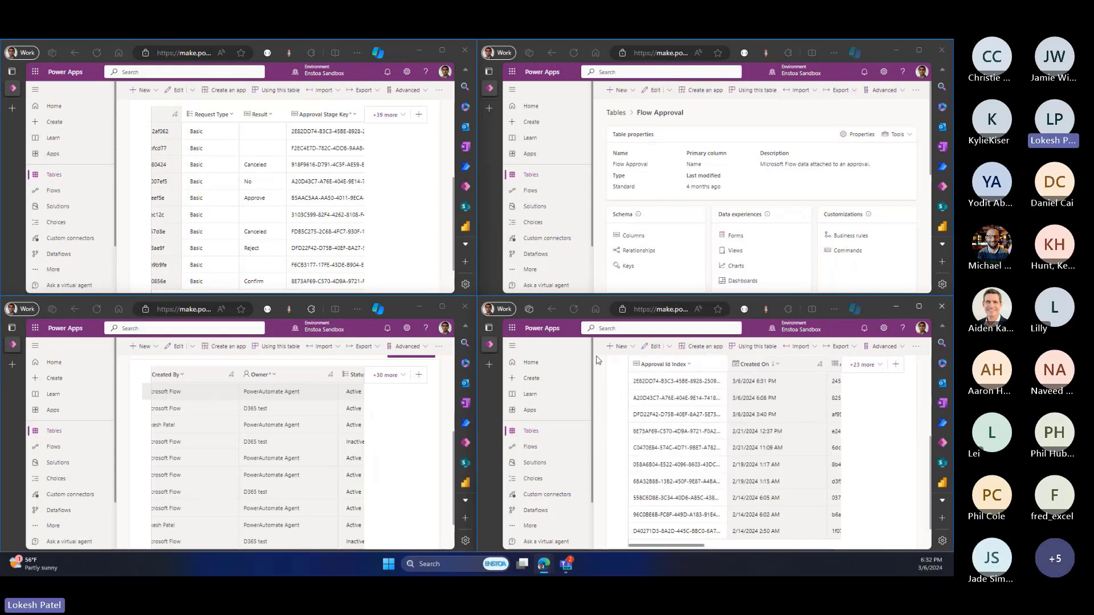
Return to Complete Approval Flow and inspect the parameters of the Apply to each loop and its Get user details action.
mouse_move(564, 571)
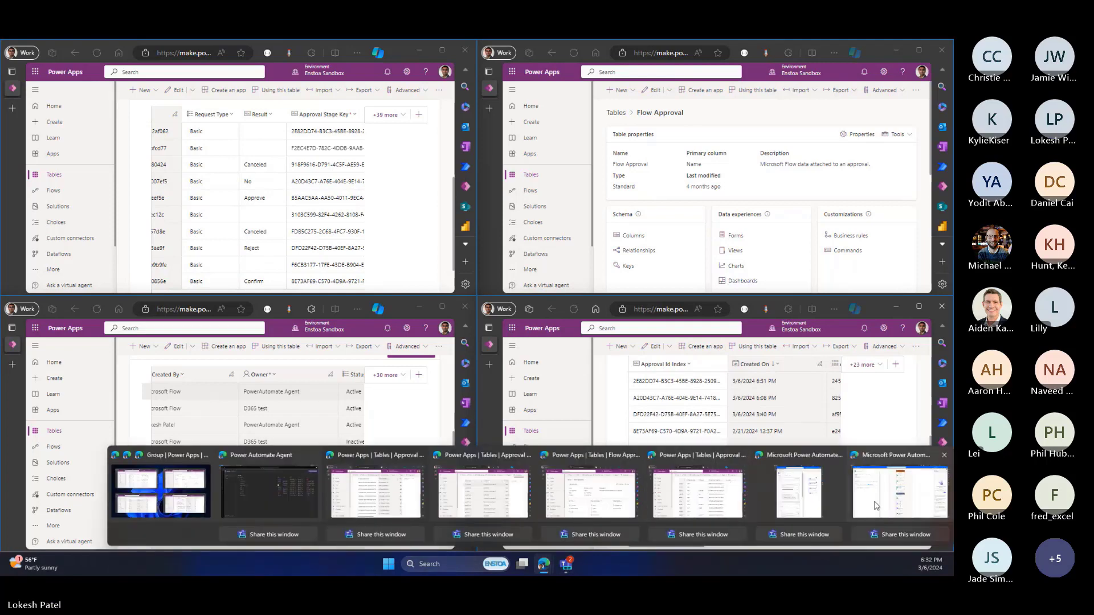
click(881, 498)
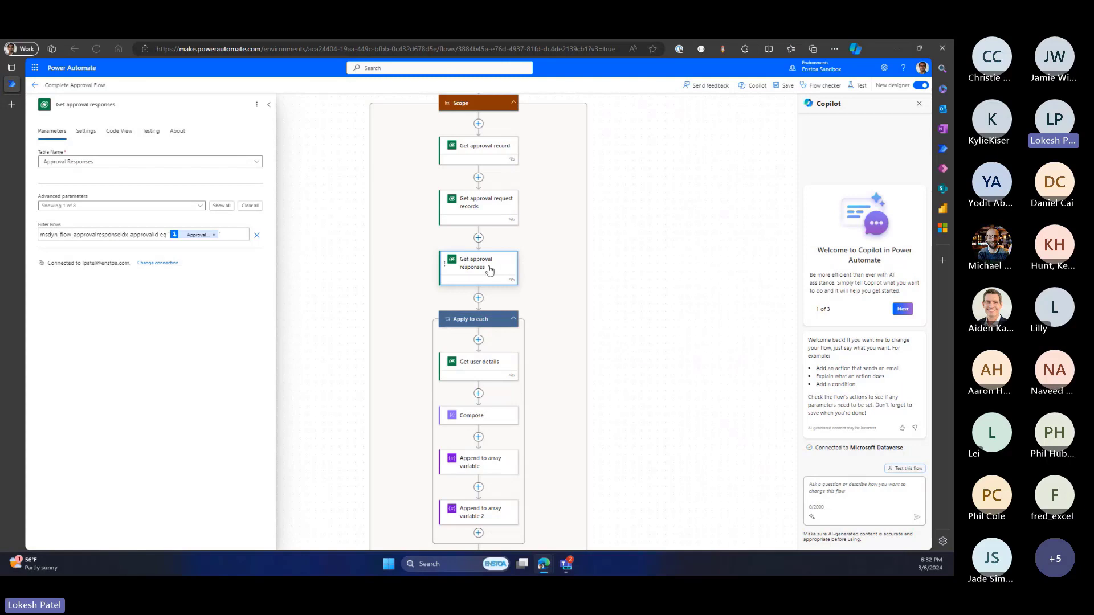
scroll(490, 270, down, 3)
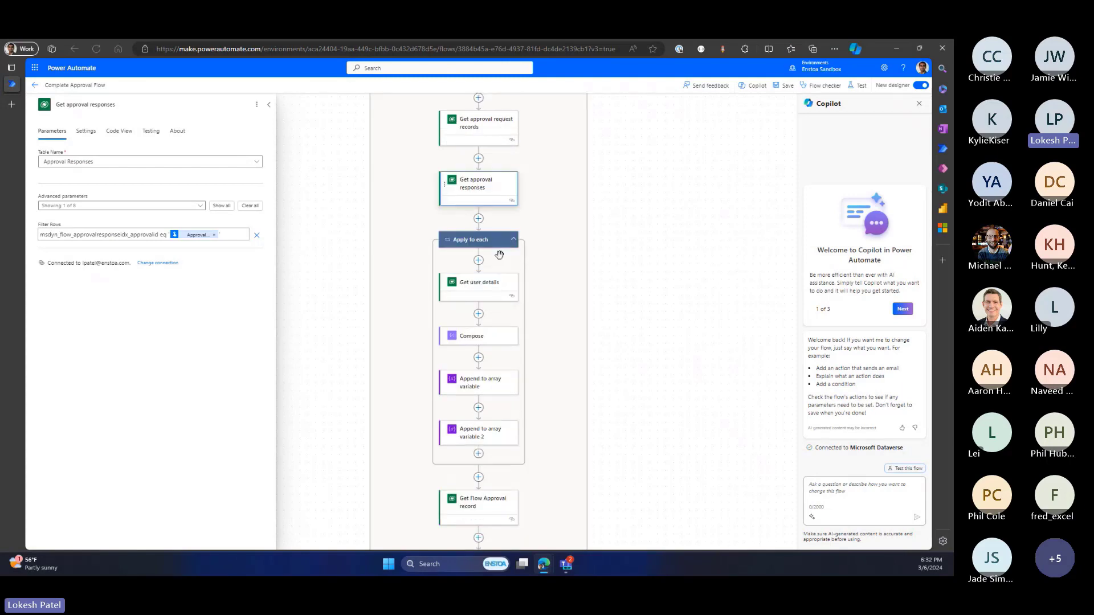
click(489, 223)
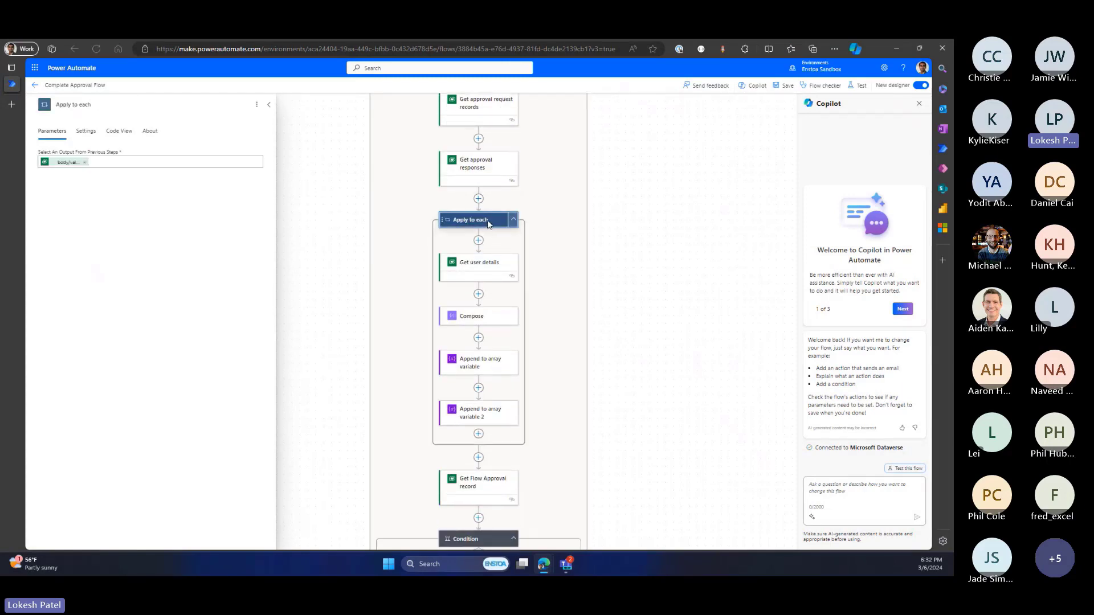
scroll(488, 223, up, 1)
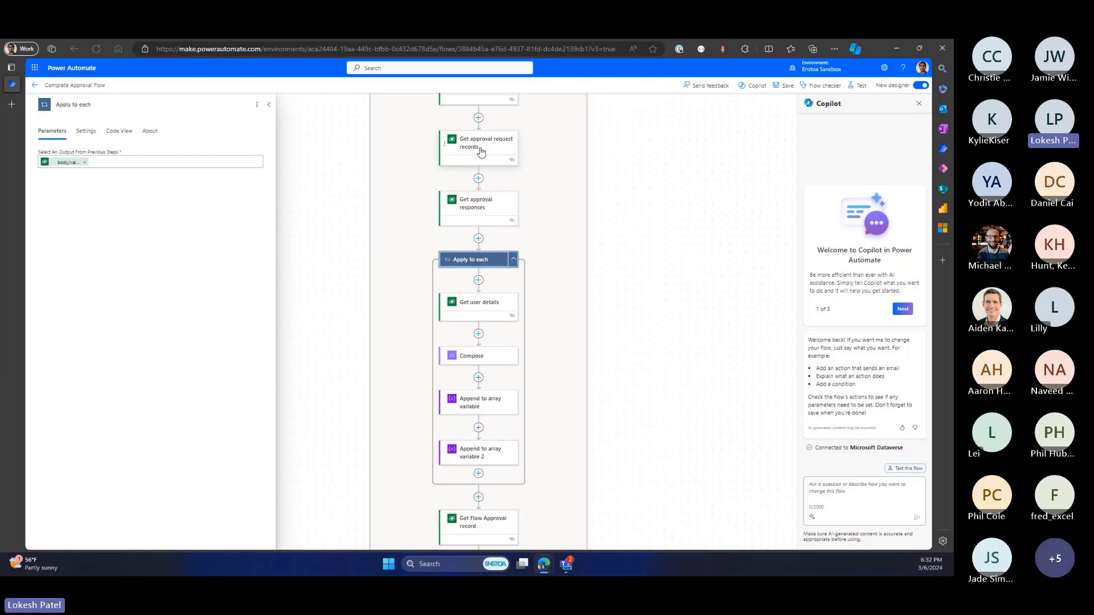
scroll(511, 303, down, 2)
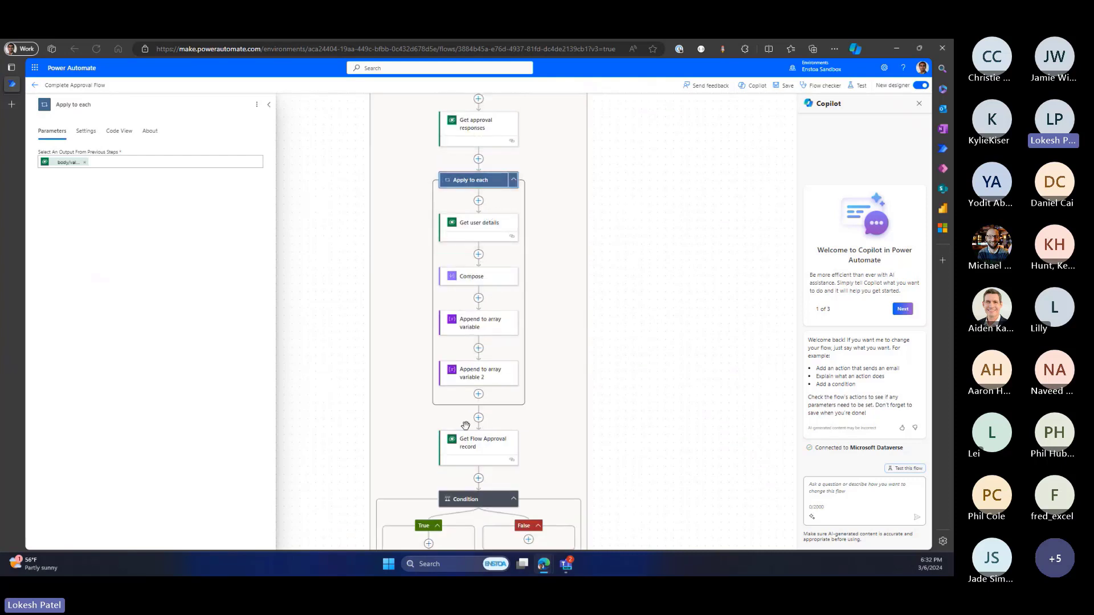
click(486, 231)
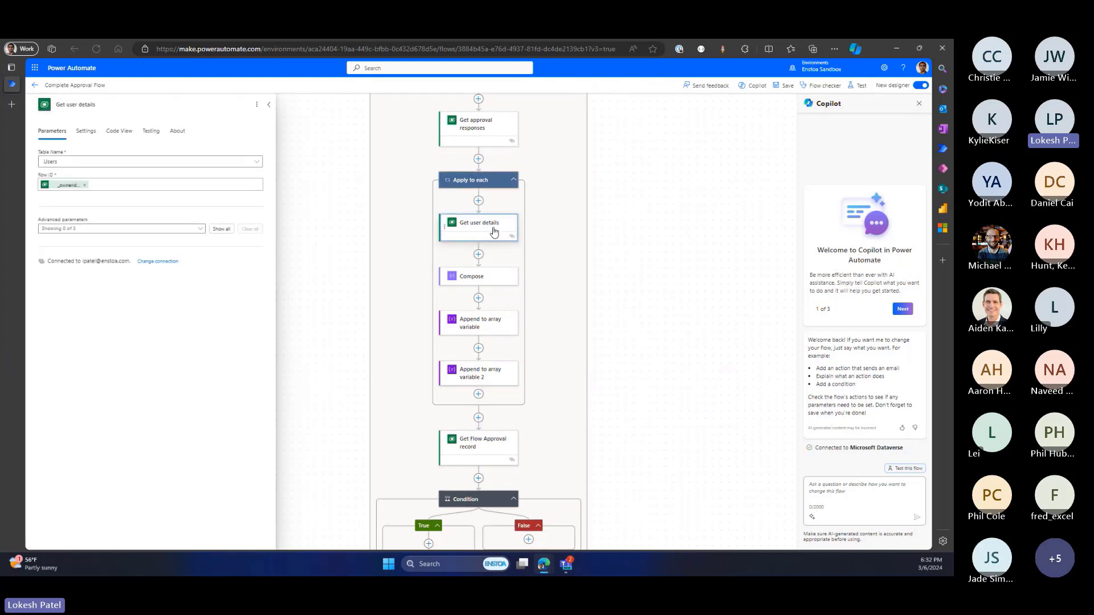
Inspect the parameters of the loop's Compose, Append to array variable and Append to array variable 2 actions.
scroll(493, 276, down, 1)
click(493, 262)
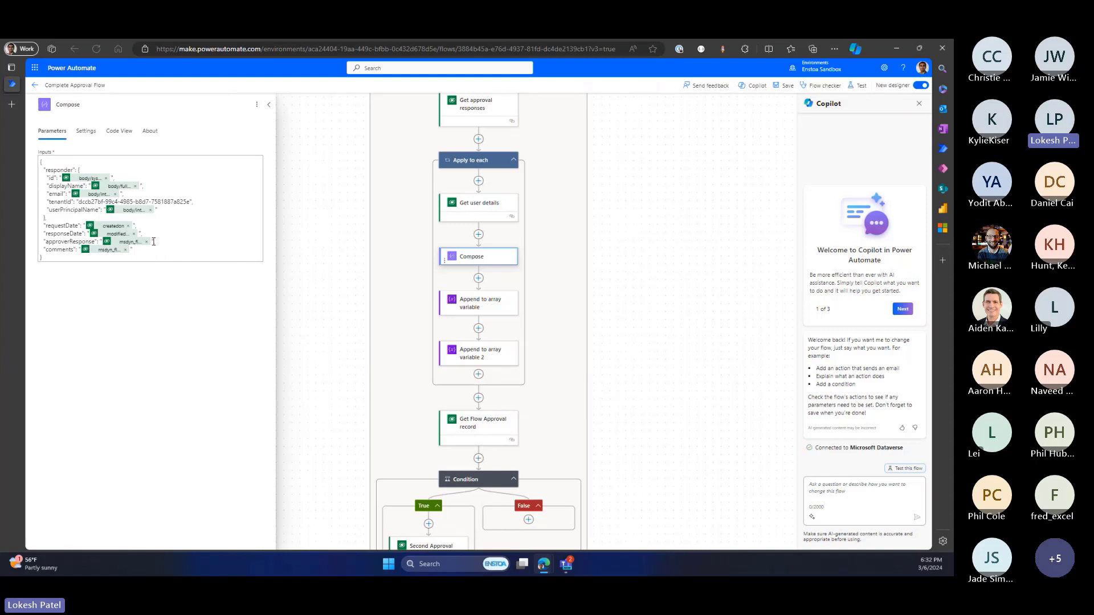
click(496, 304)
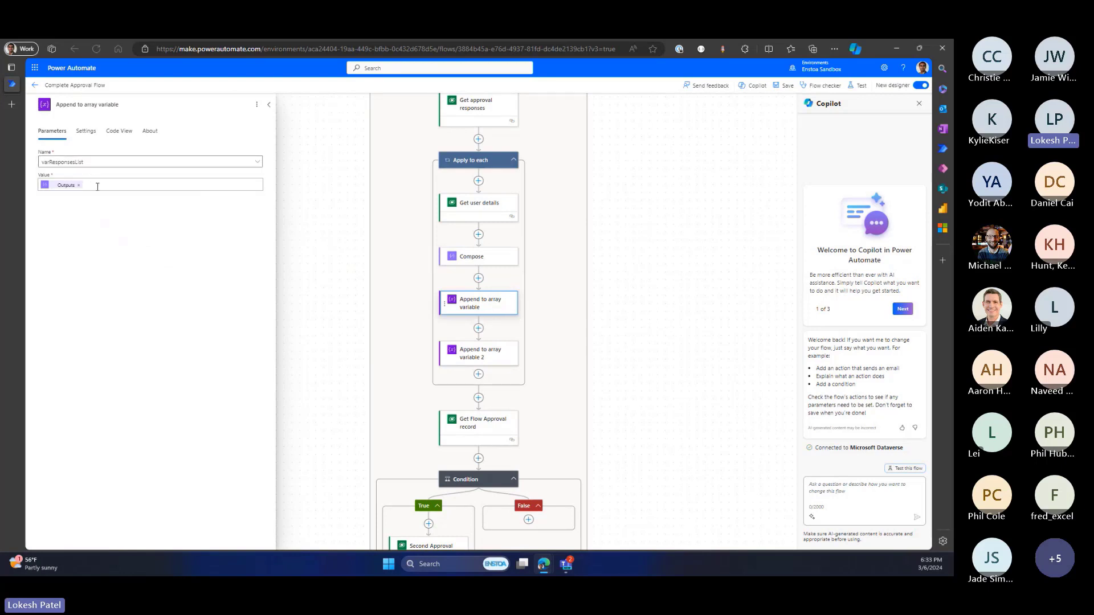
click(497, 356)
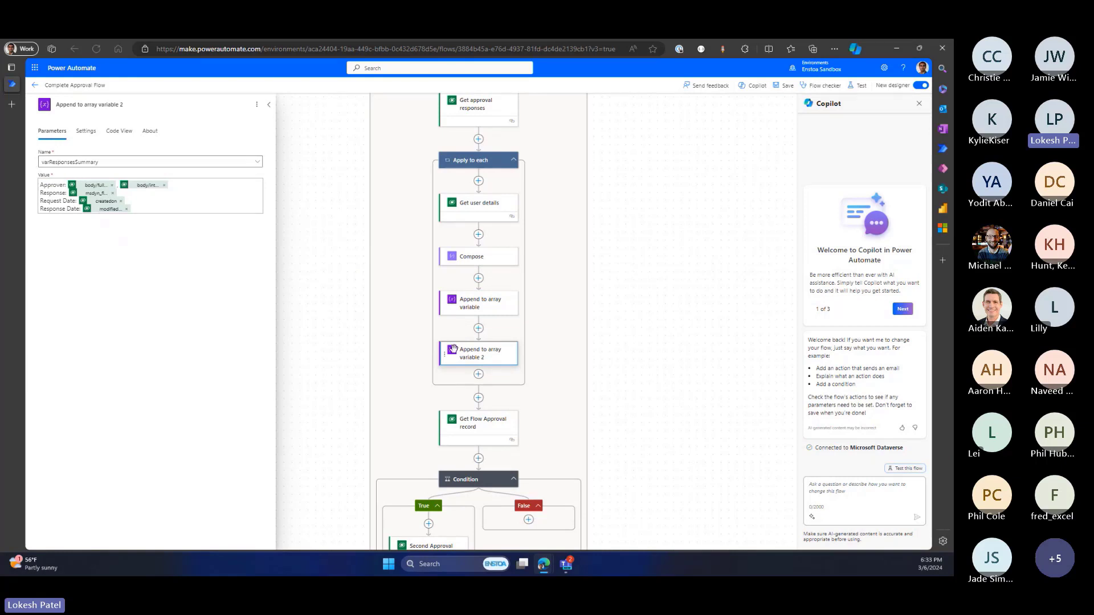
scroll(551, 356, down, 2)
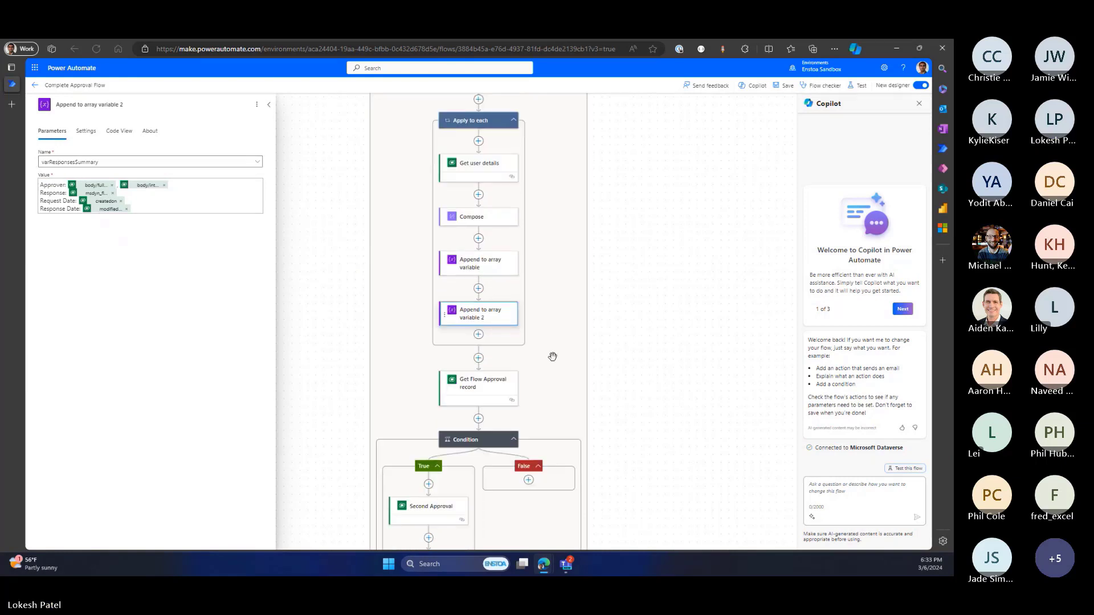
Review the Apply to each loop's input and the table and row filter of Get approval responses.
scroll(551, 357, up, 1)
click(487, 141)
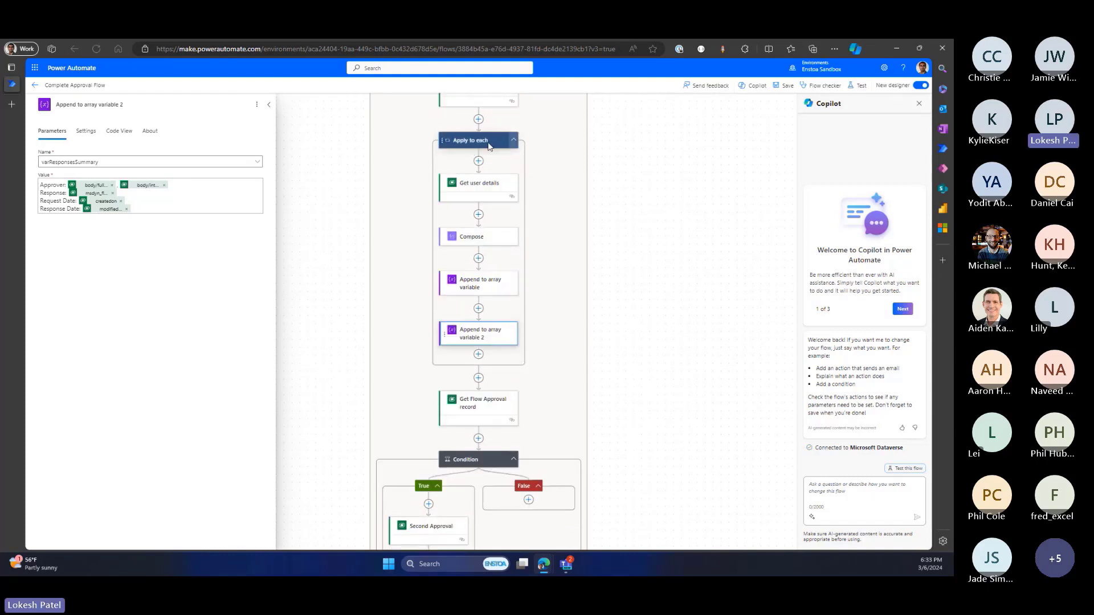
scroll(530, 300, up, 3)
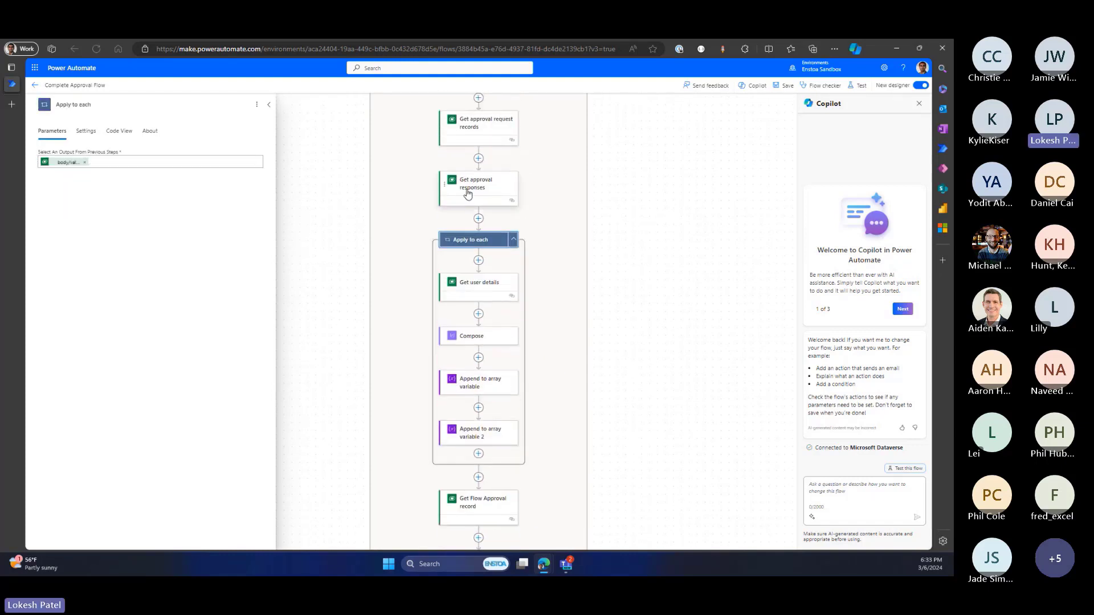
click(489, 193)
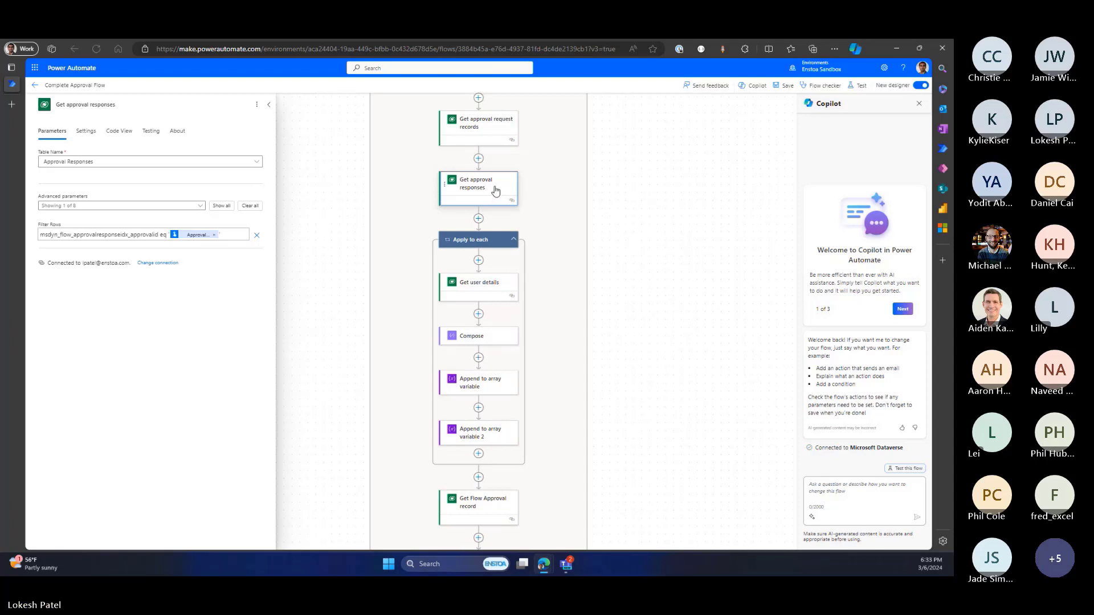
Inspect the Get Flow Approval record action's filter, check the table diagram on the Complete! slide, and return to the flow.
scroll(507, 228, down, 8)
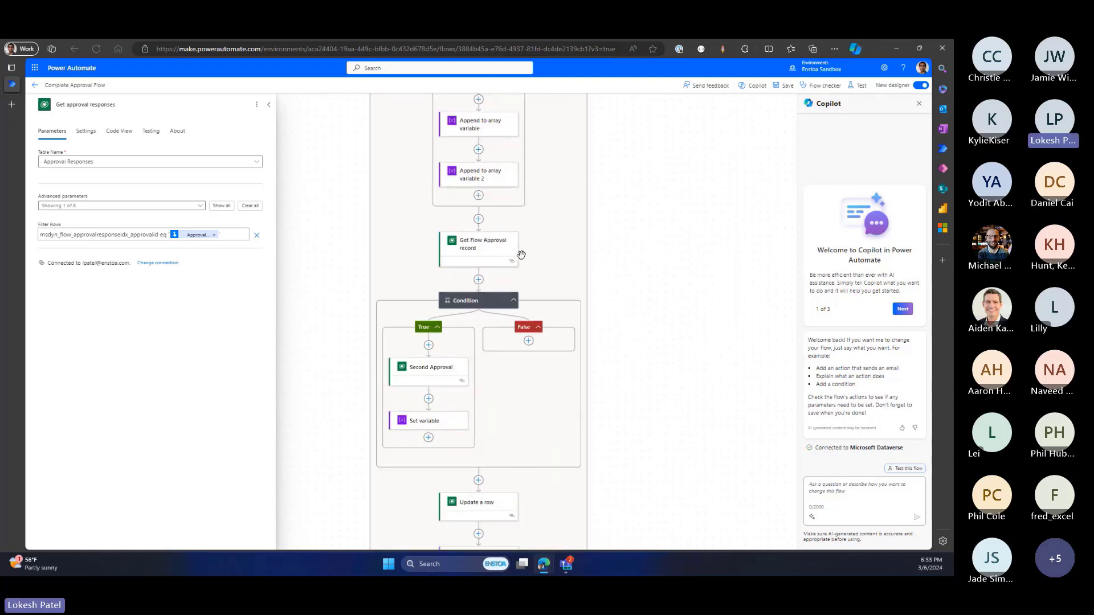
click(503, 252)
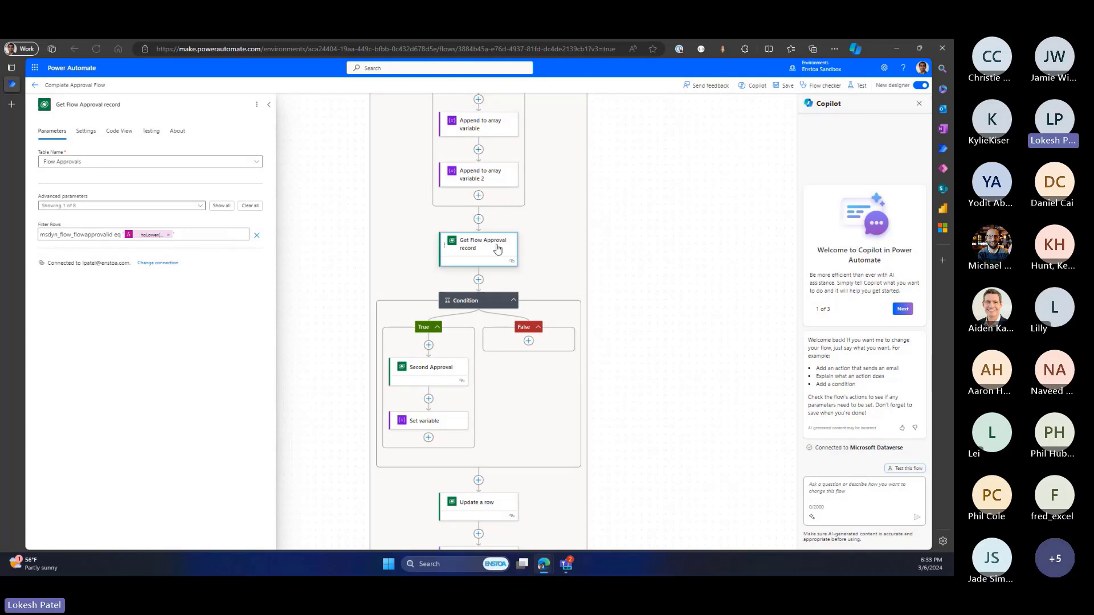
scroll(501, 228, down, 2)
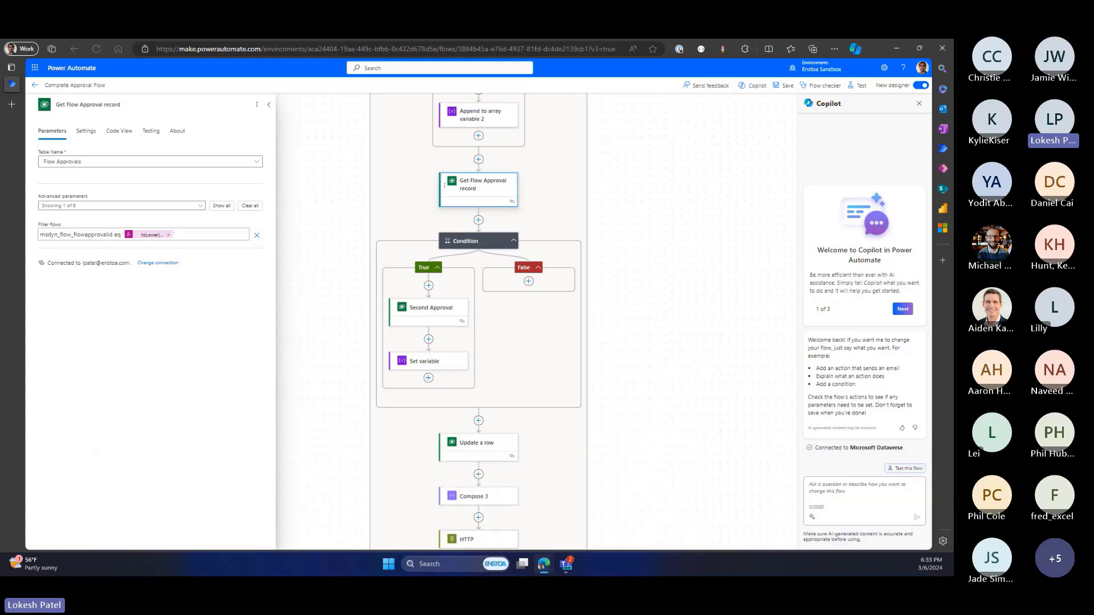
key(shift+F5)
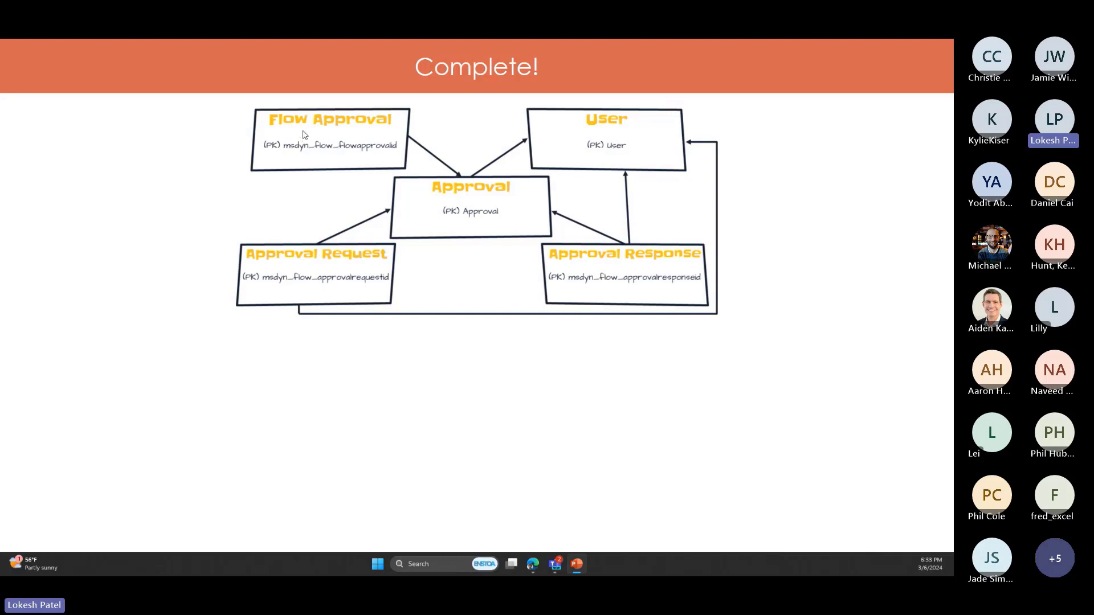
key(alt+F4)
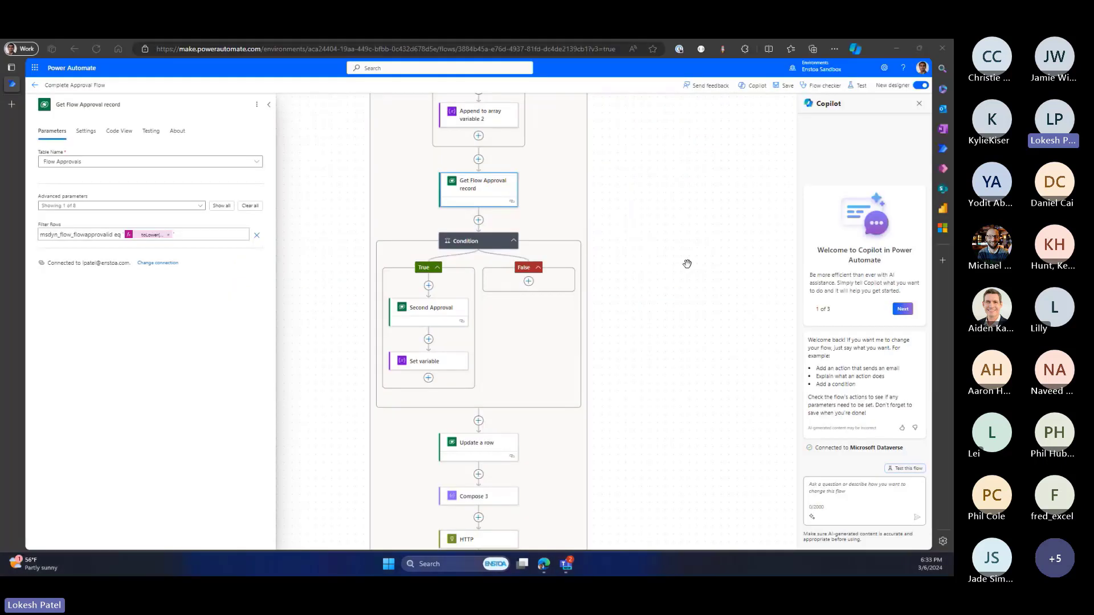
Examine the Condition expression and the Second Approval and Set variable actions in its True branch.
click(474, 244)
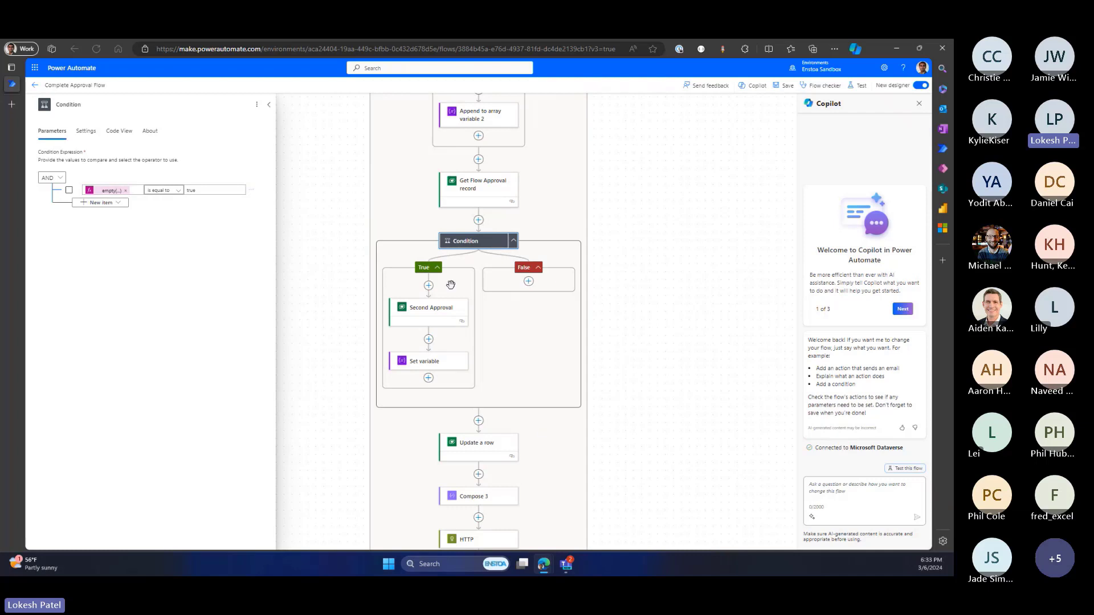
click(436, 313)
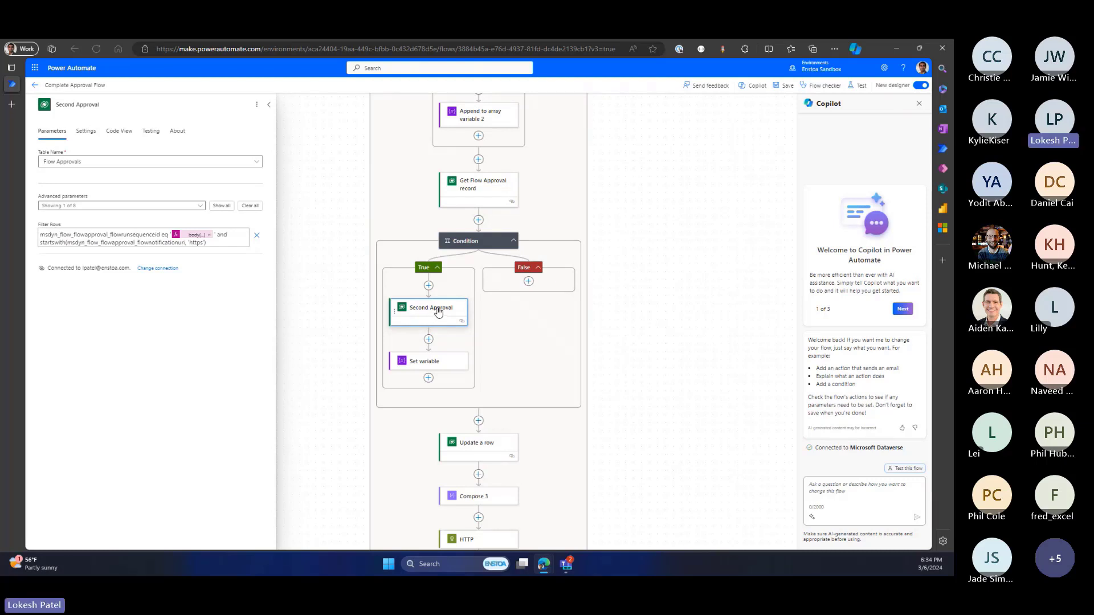
click(436, 361)
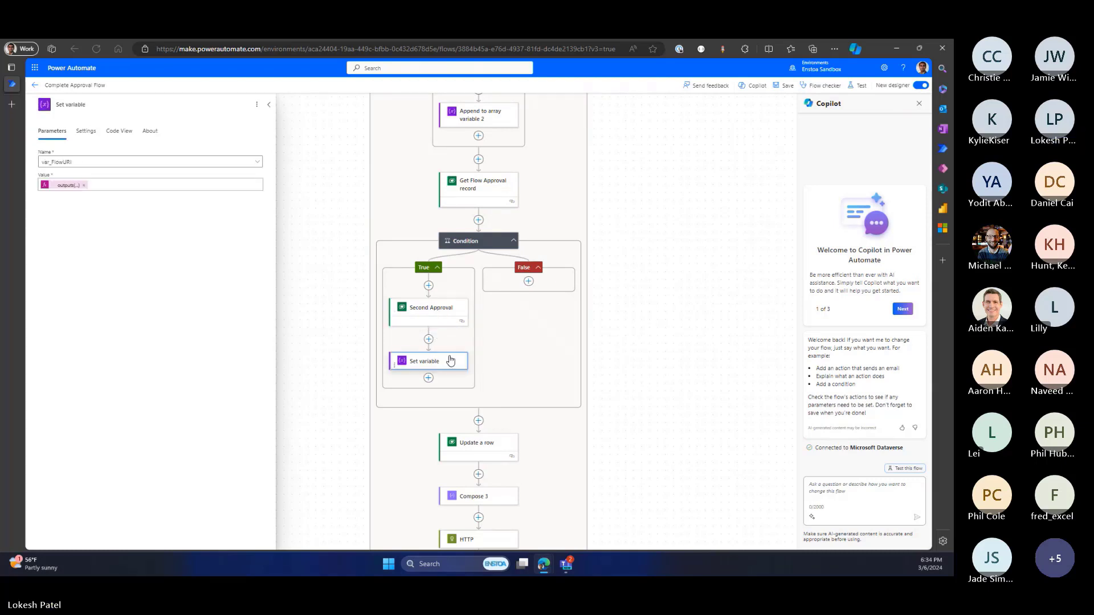
Inspect the parameters of the Update a row, Compose 3 and HTTP actions near the end of the flow.
scroll(456, 342, down, 5)
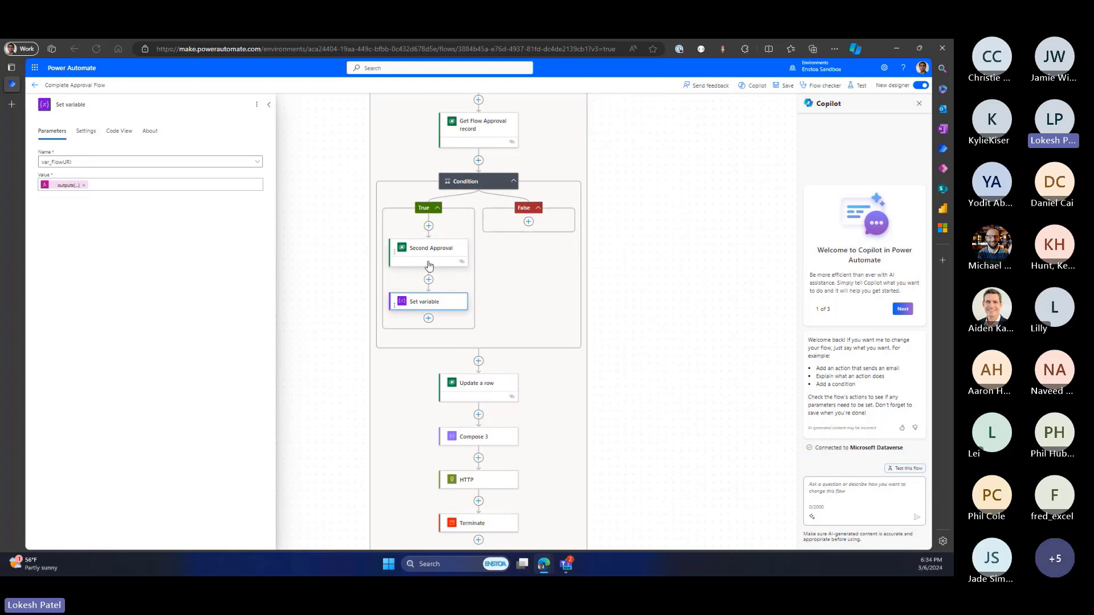
scroll(525, 334, down, 1)
click(480, 270)
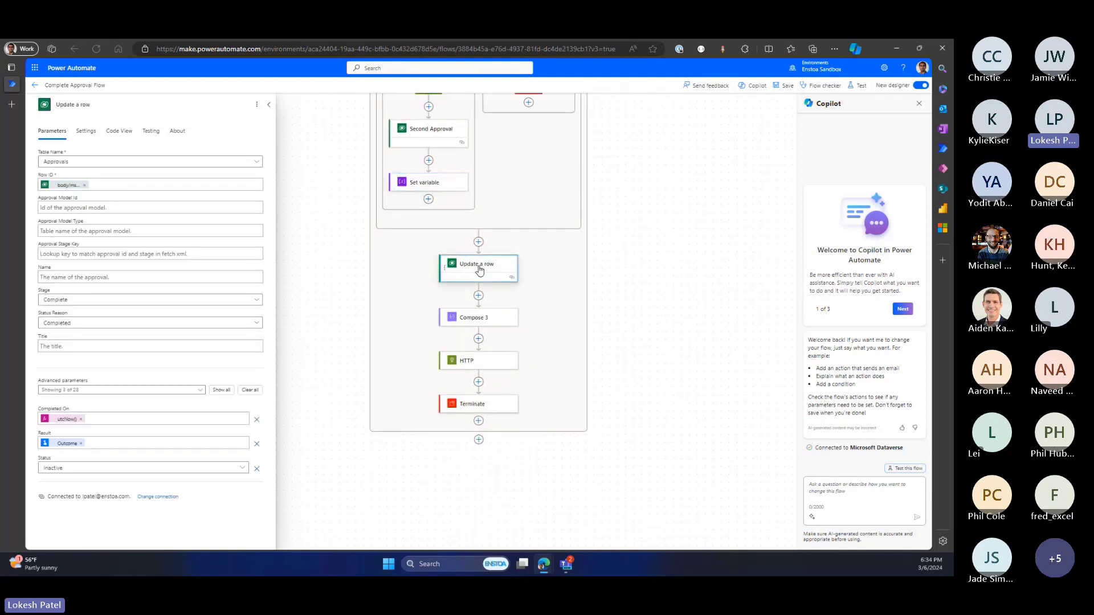
click(487, 318)
click(496, 362)
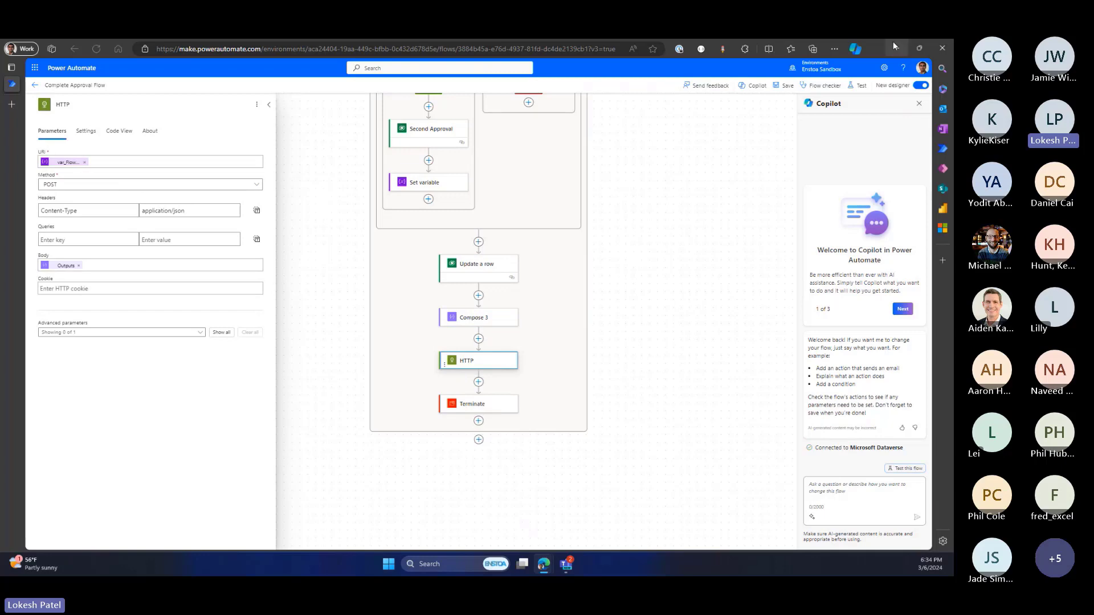
Dock the Complete Approval Flow window on one half of the screen and show the running Sample Approval Flow beside it.
drag(880, 49, 951, 176)
mouse_move(543, 564)
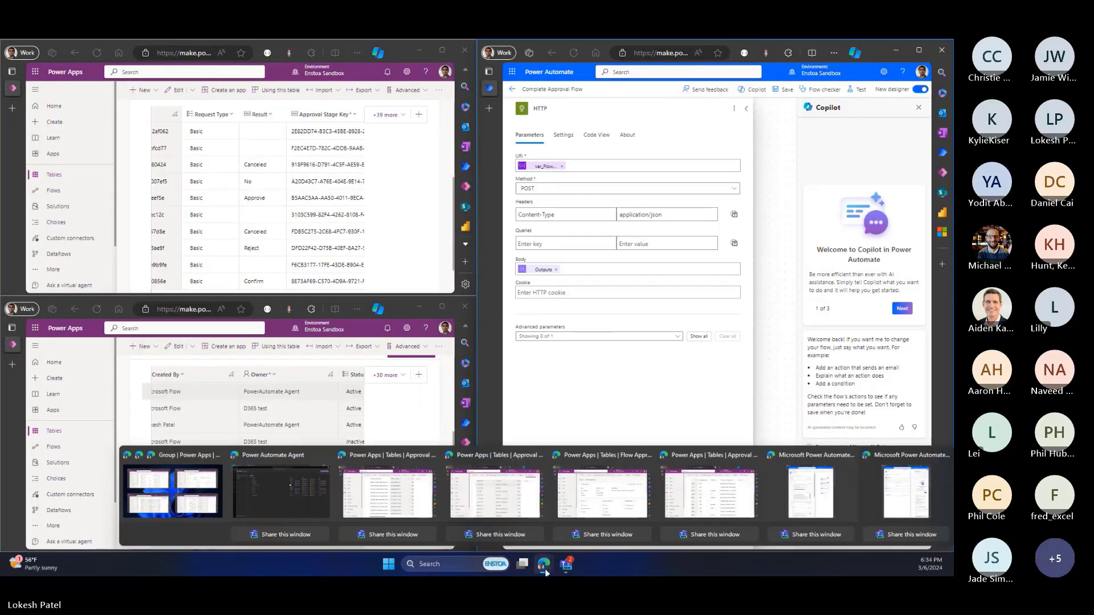
click(792, 508)
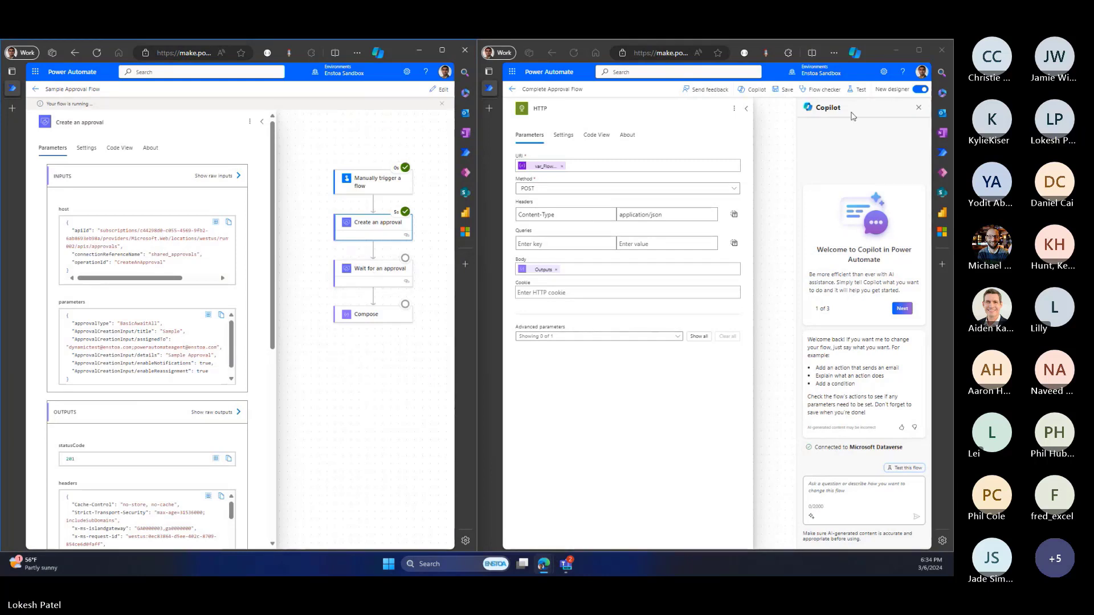
Close the HTTP details and Copilot panes in Complete Approval Flow and bring the flow's actions into view.
click(746, 108)
click(918, 107)
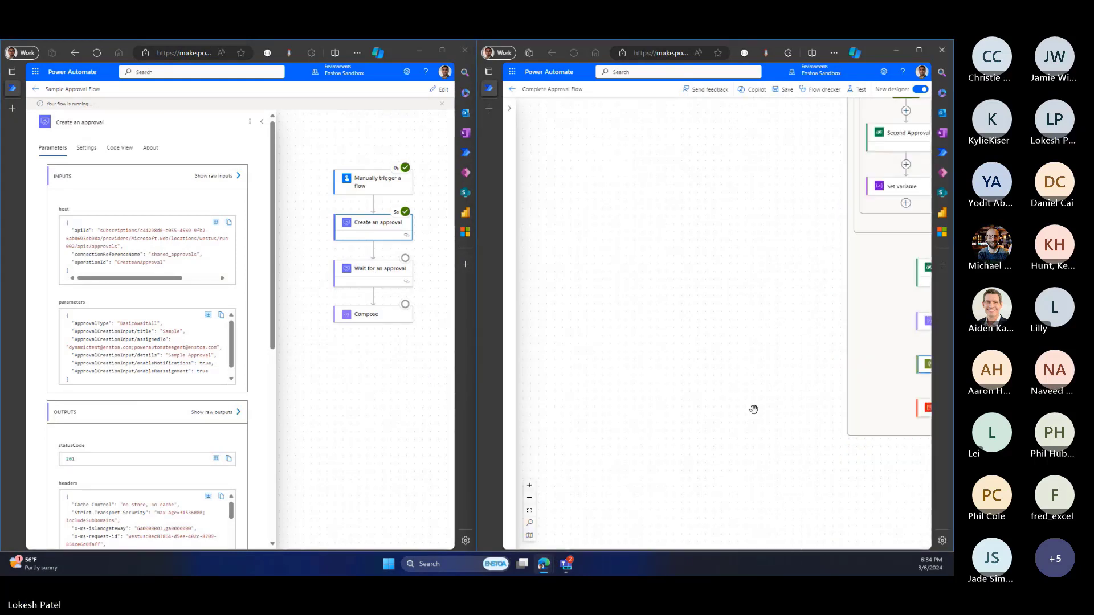
drag(754, 410, 552, 410)
drag(894, 265, 883, 349)
Start a manual test of Complete Approval Flow and paste the copied approval ID as the ApprovalID.
click(857, 90)
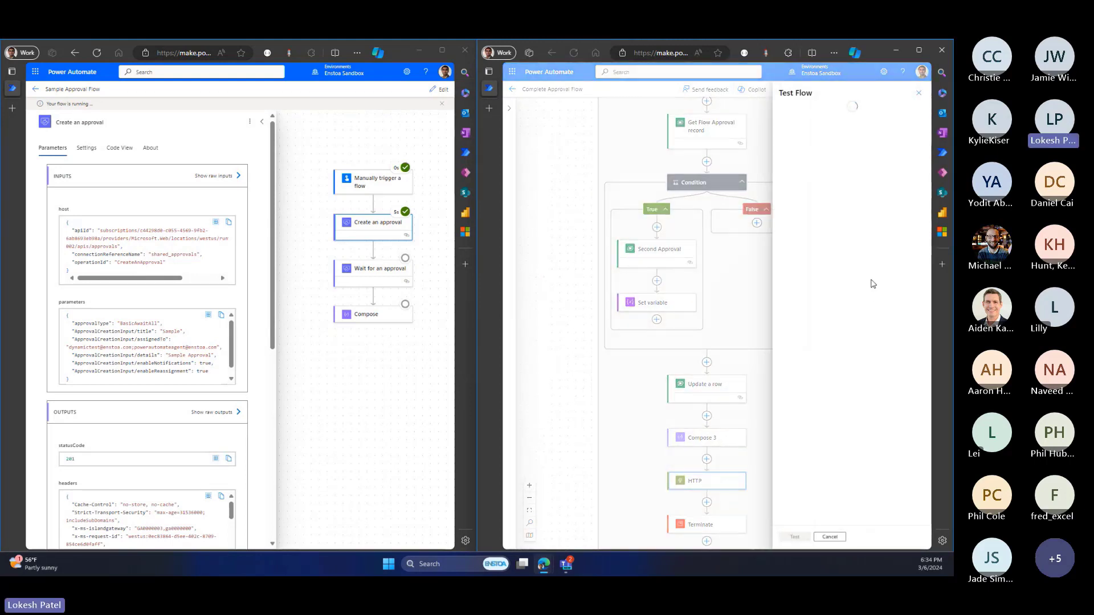
click(803, 111)
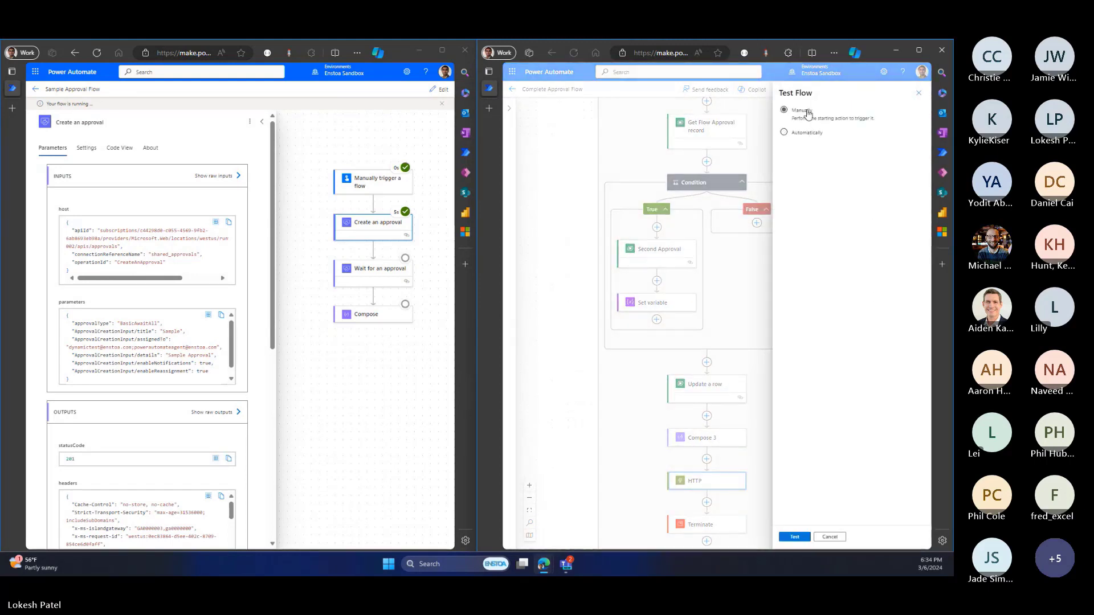
click(798, 534)
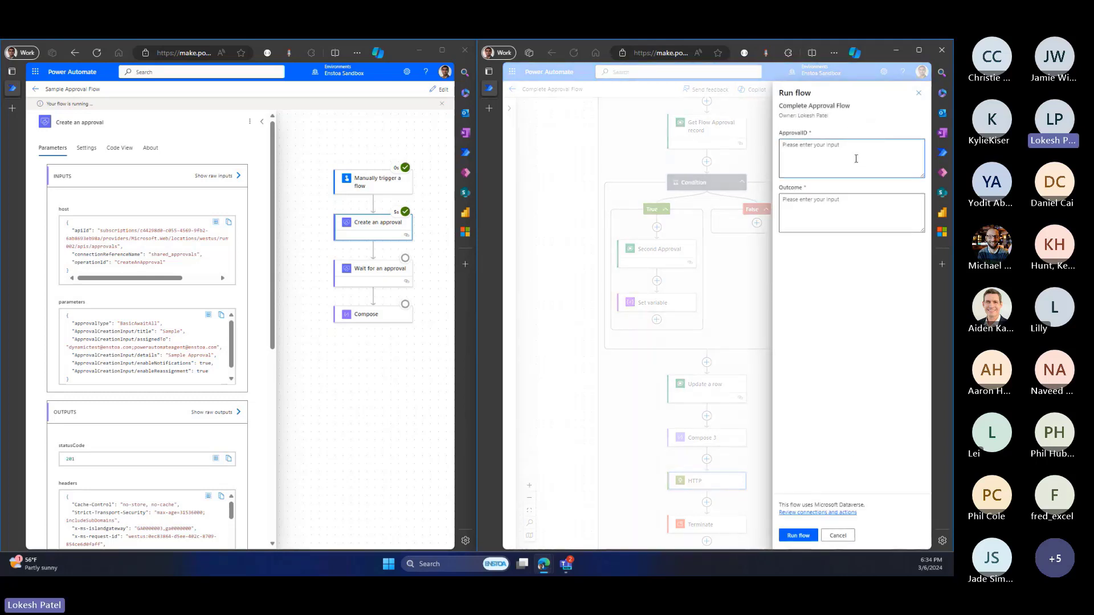
click(856, 158)
key(ctrl+v)
Set the Outcome input to Approve, run Complete Approval Flow and dismiss the run dialog.
click(828, 202)
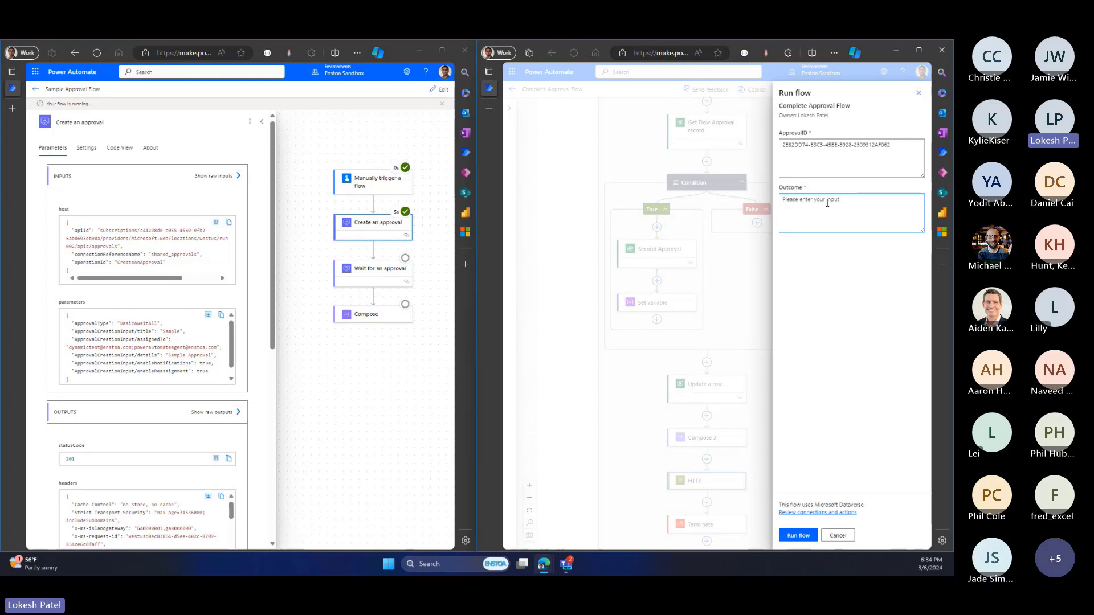
text(R)
key(BackSpace)
text(Approve)
key(BackSpace)
key(BackSpace)
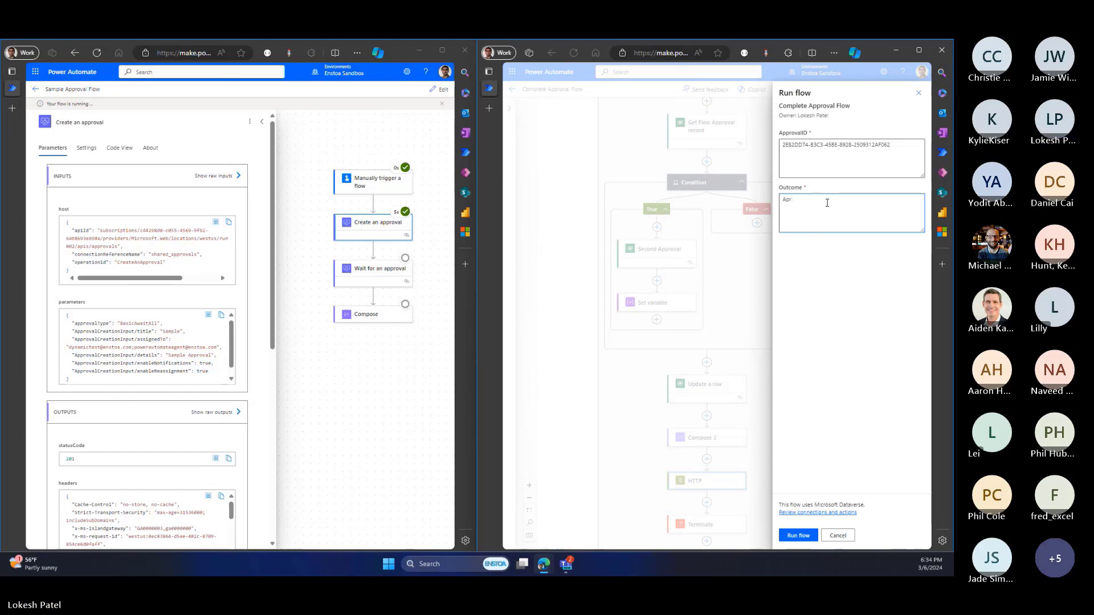
text(ve)
right_click(794, 203)
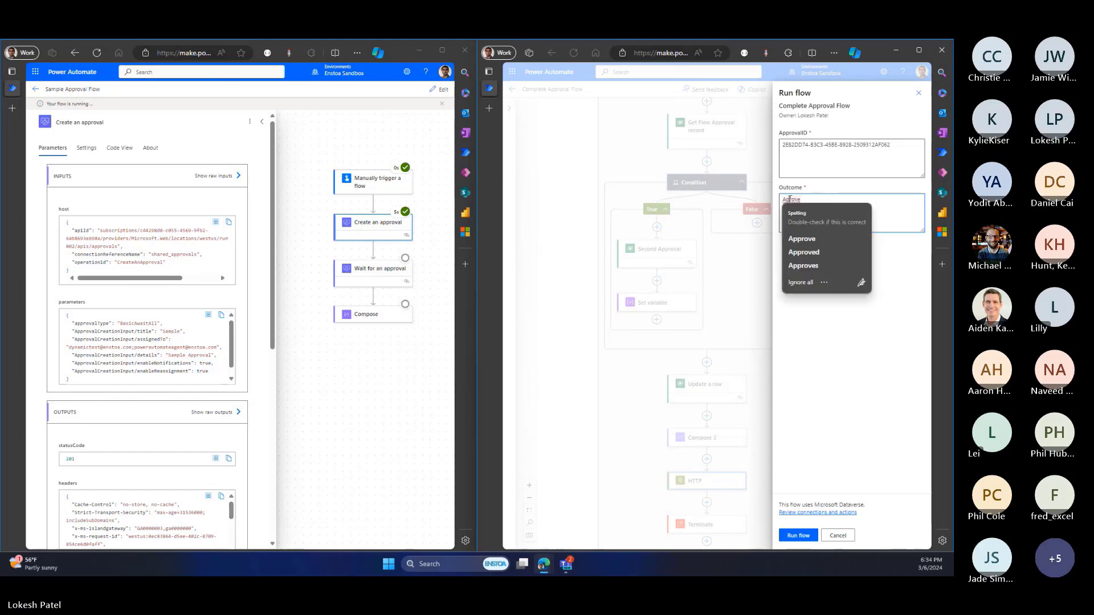
click(798, 227)
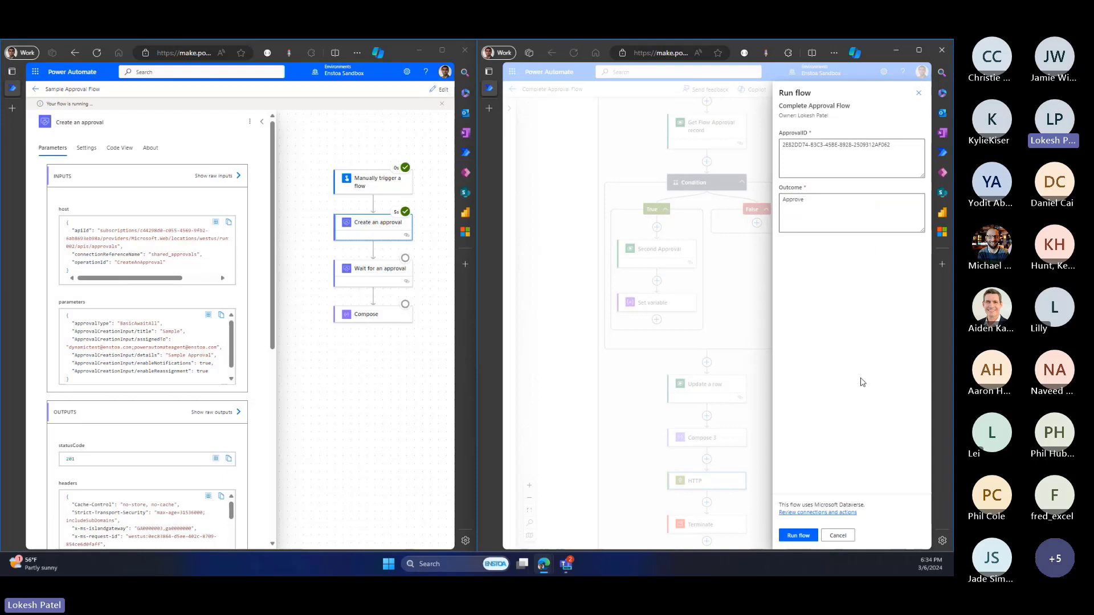
click(806, 534)
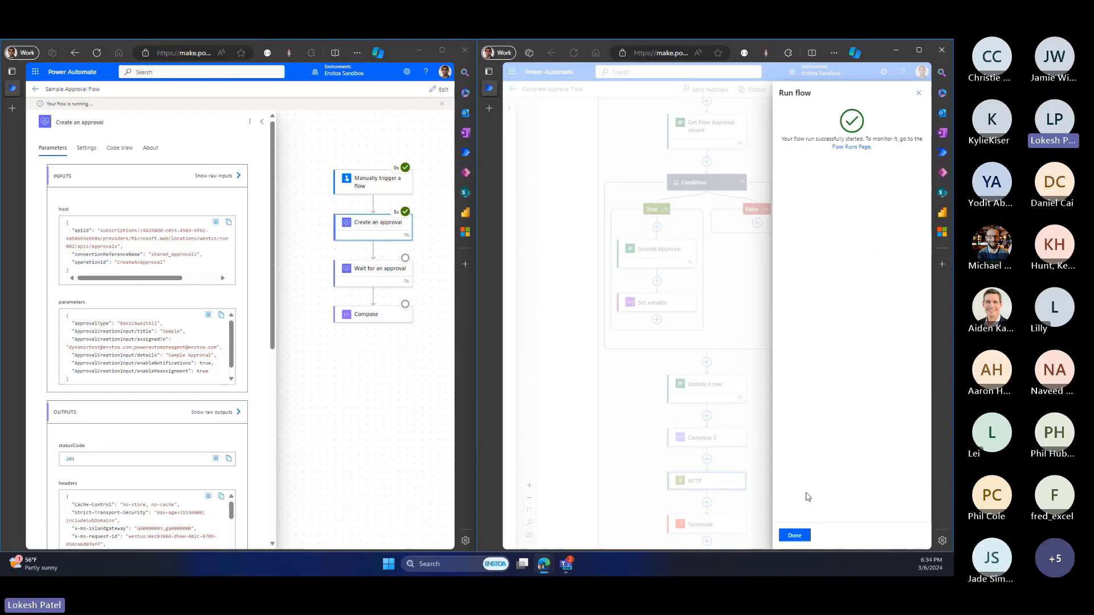
click(795, 535)
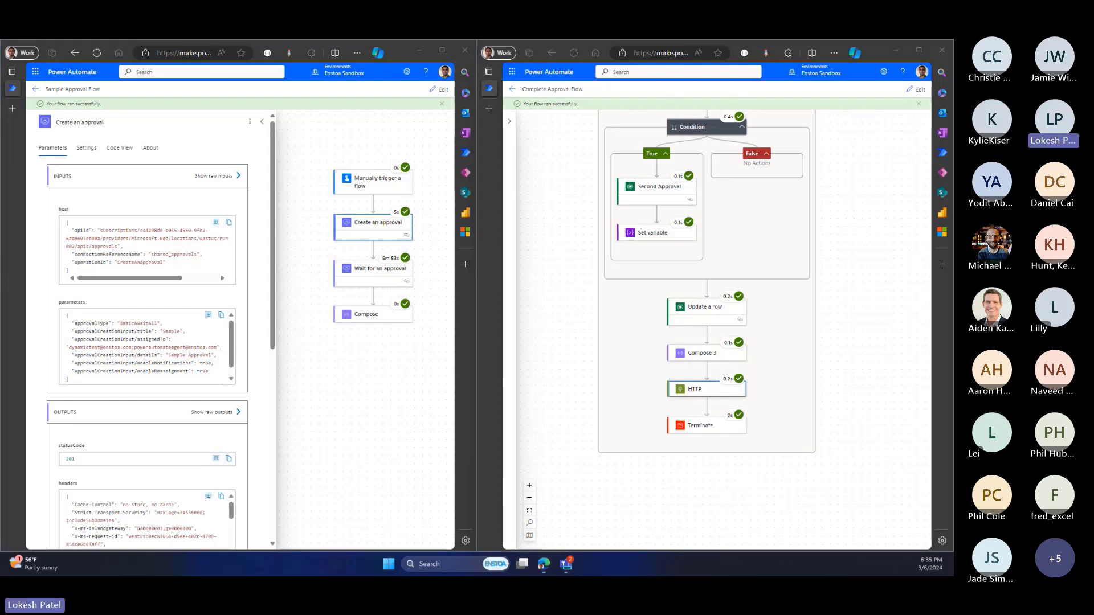
Check the record counts on the Complete! slide in PowerPoint and bring back the group of Power Apps table windows.
key(alt+Tab)
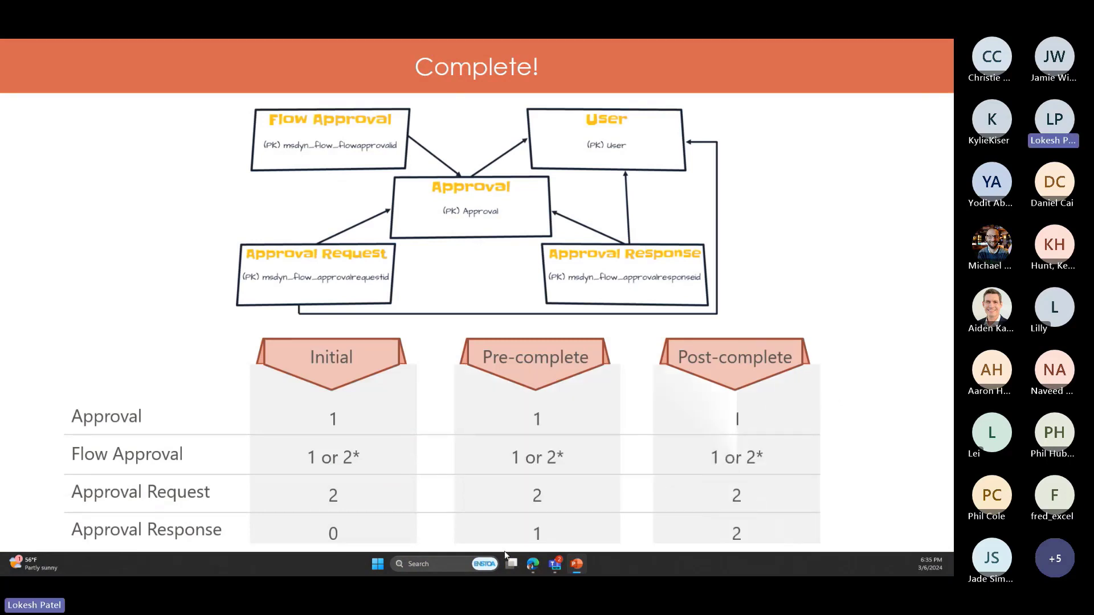
mouse_move(530, 563)
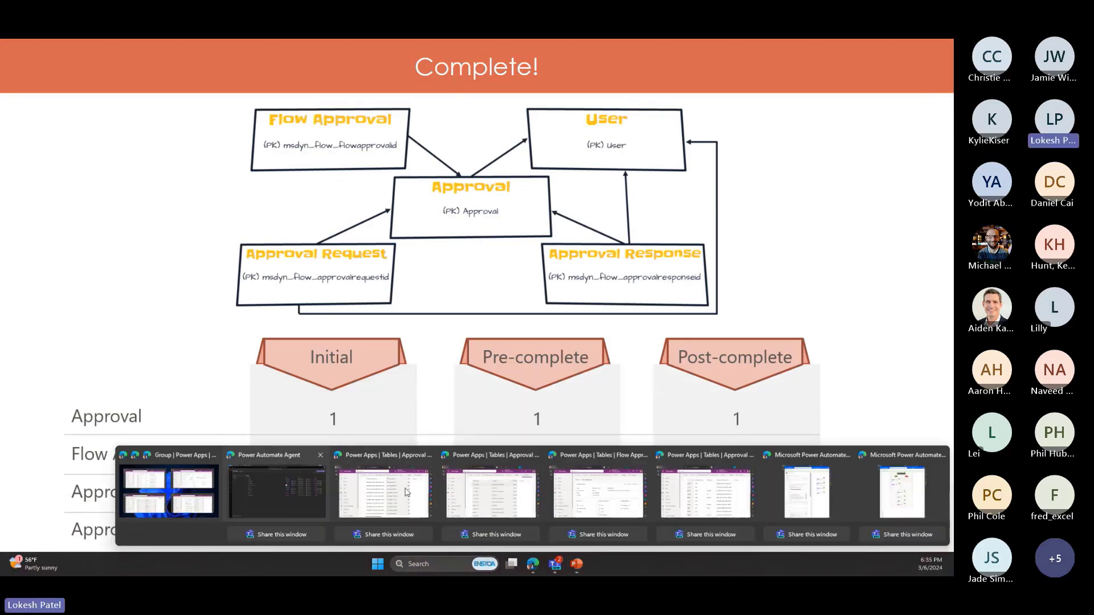
click(169, 491)
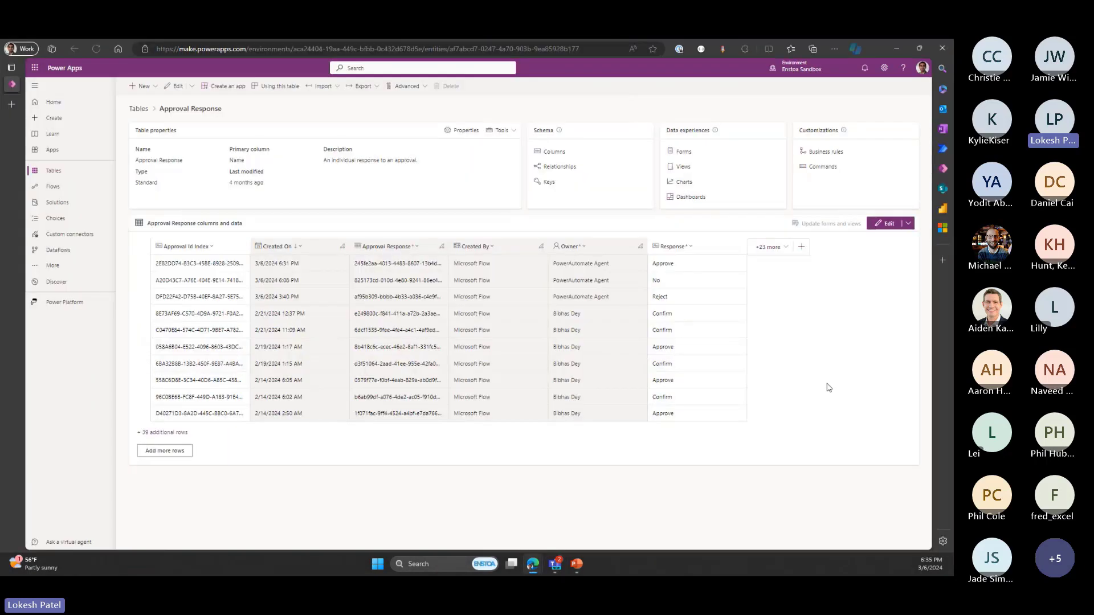
Refresh the Approval Response table and move its window below the Flow Approval window.
key(F5)
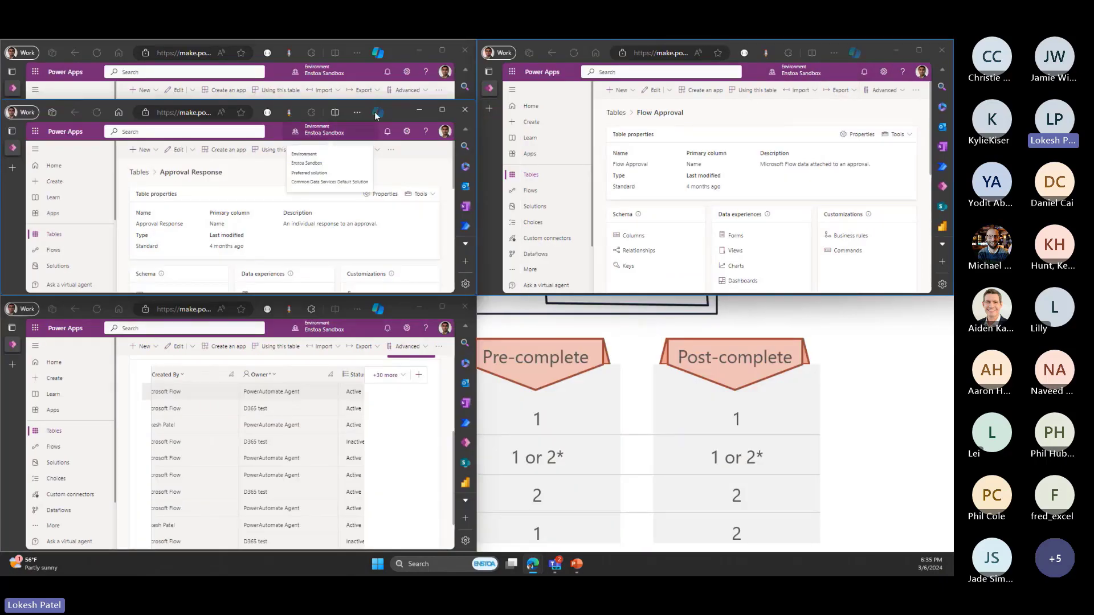
drag(332, 107, 835, 335)
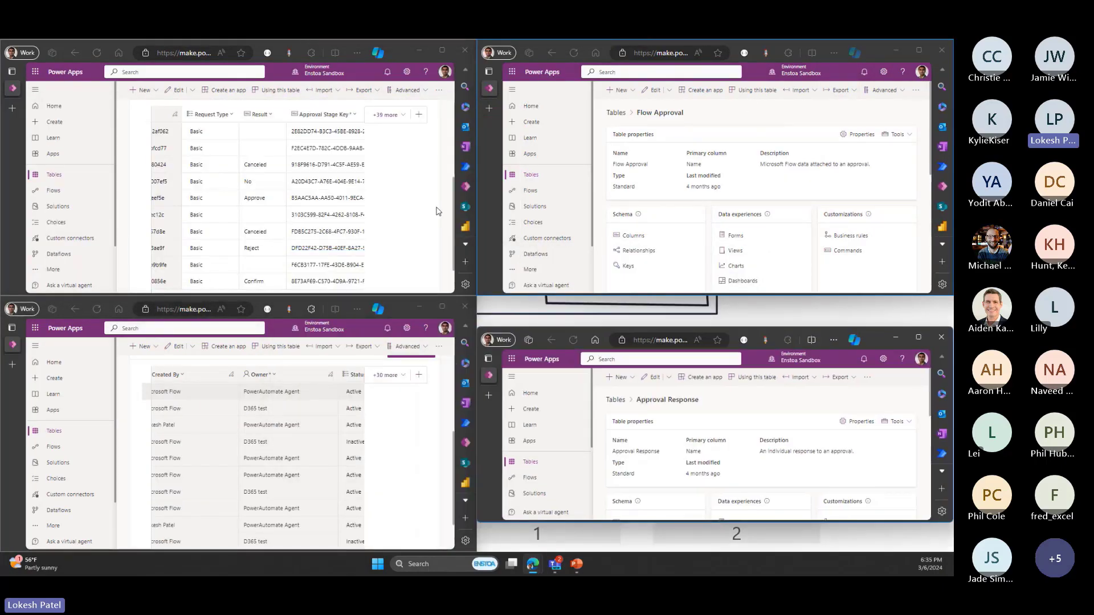
Refresh the Approval table and check the Result column for the first approval row.
scroll(438, 211, up, 5)
scroll(422, 232, down, 4)
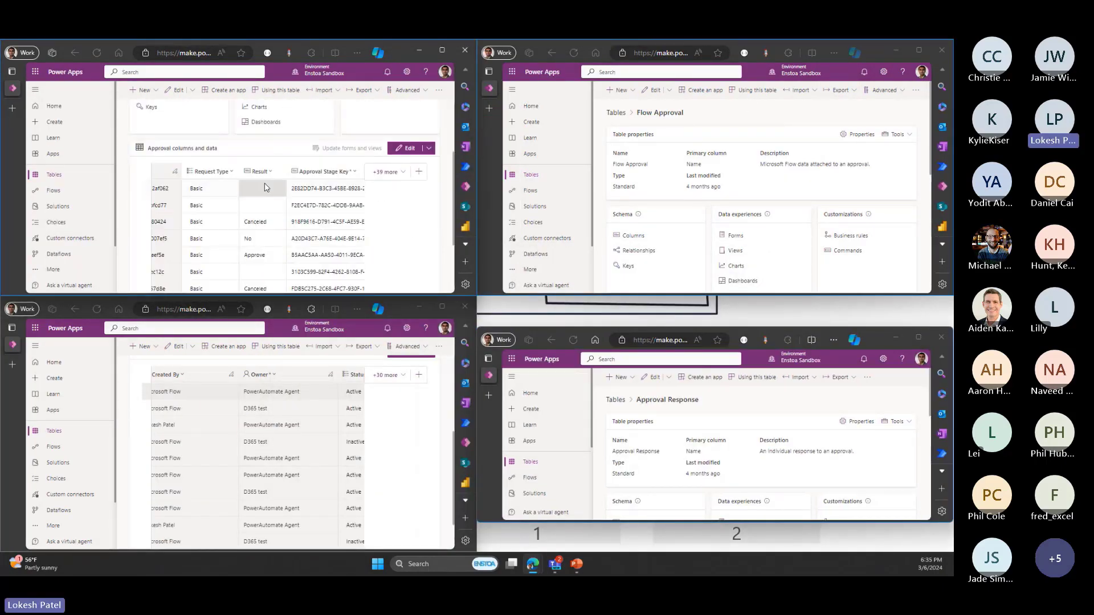
key(F5)
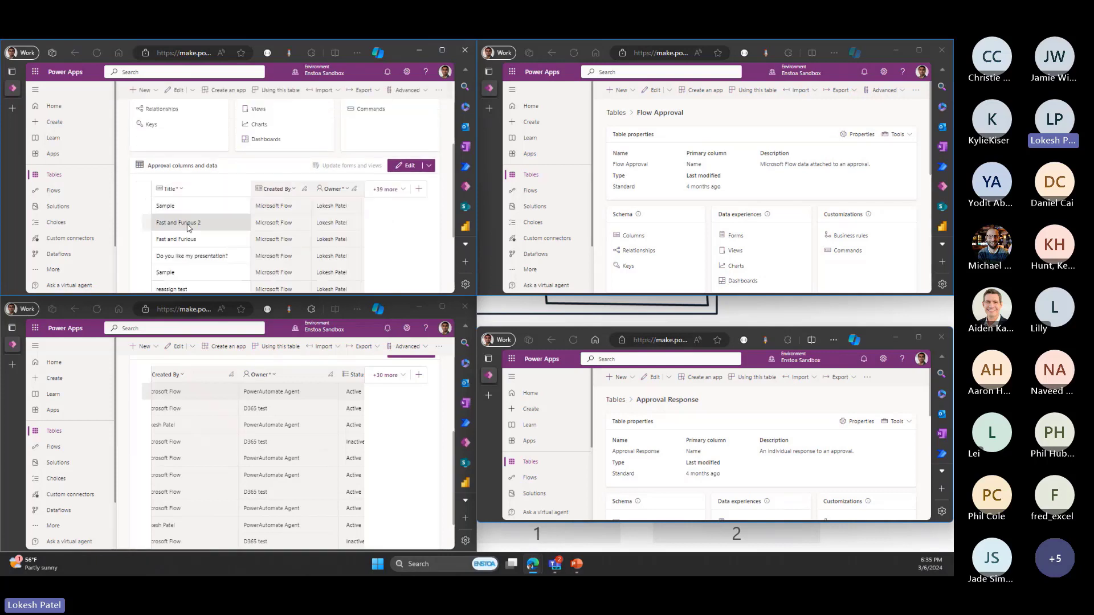
scroll(192, 256, down, 1)
scroll(192, 259, down, 5)
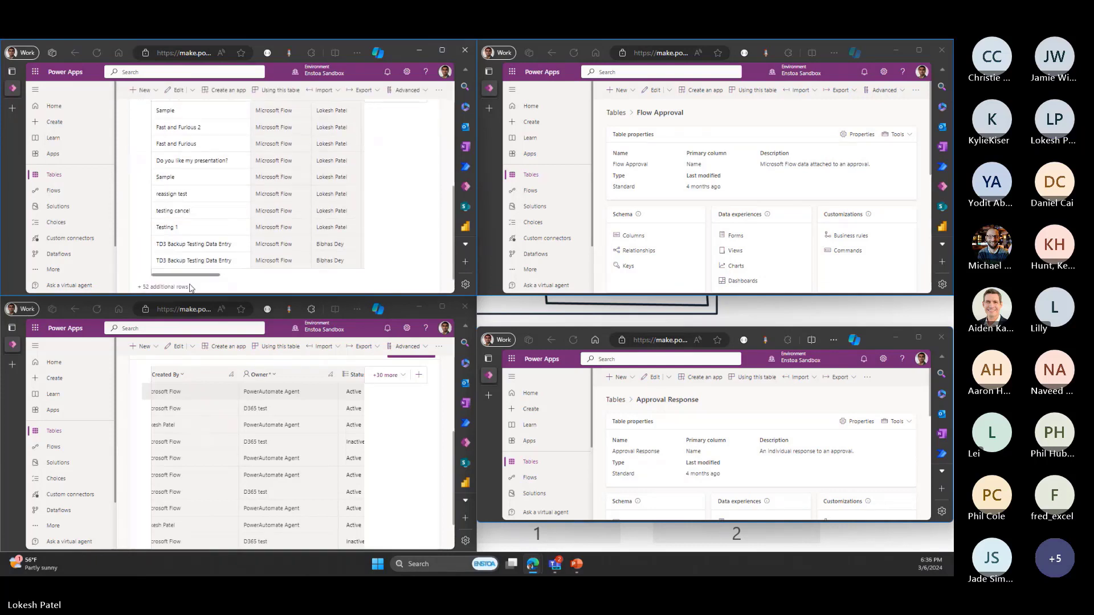
drag(191, 276, 306, 281)
scroll(306, 273, up, 3)
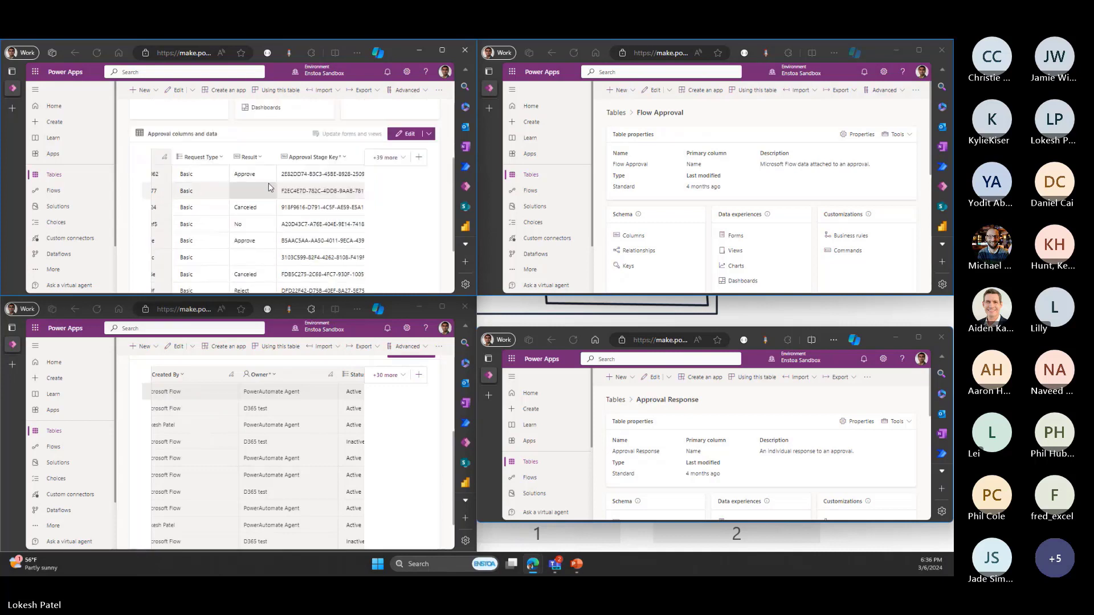
click(426, 203)
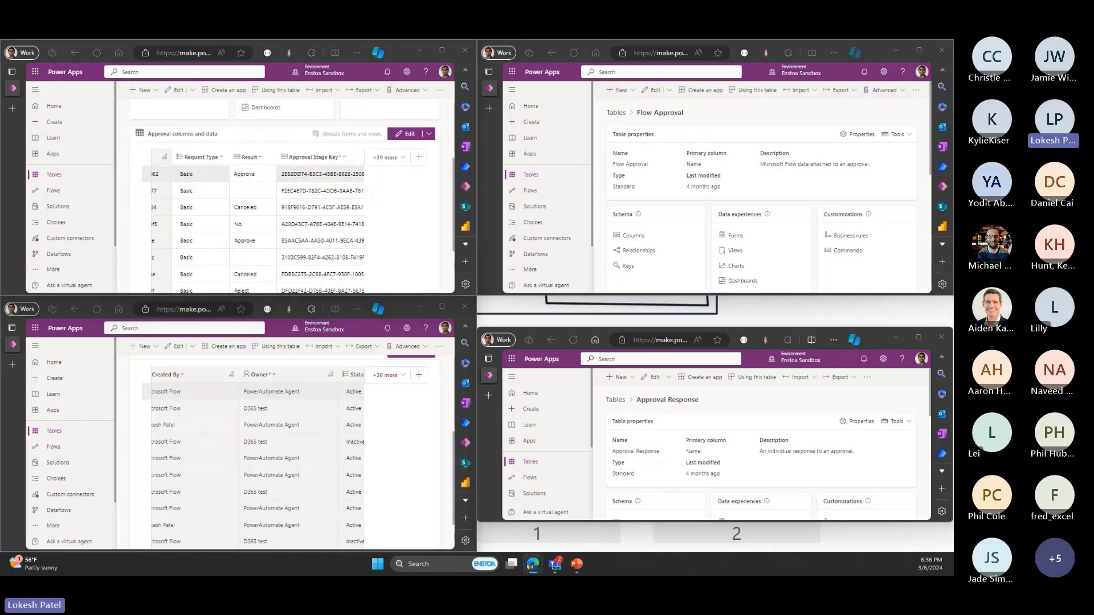
Switch back to the PowerPoint slide show and advance from the Complete! slide to the next slide.
key(alt+Tab)
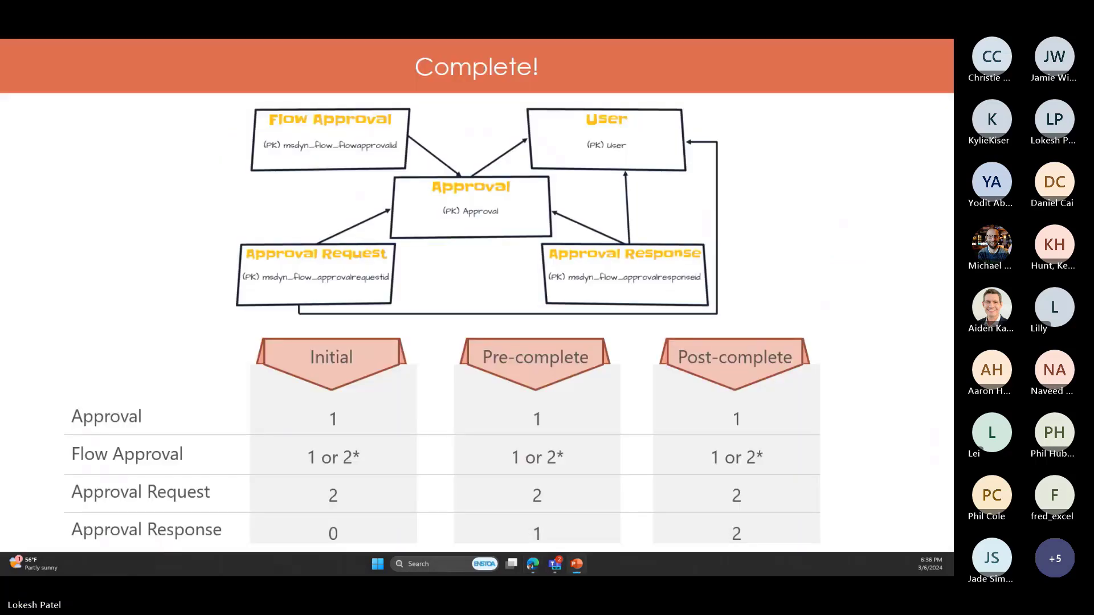
click(878, 345)
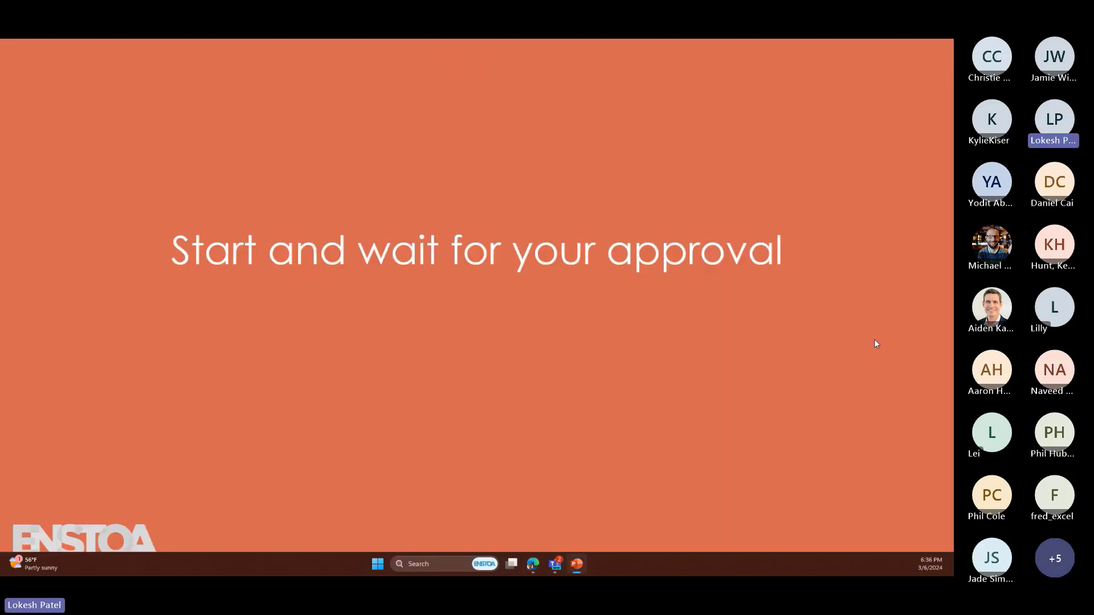